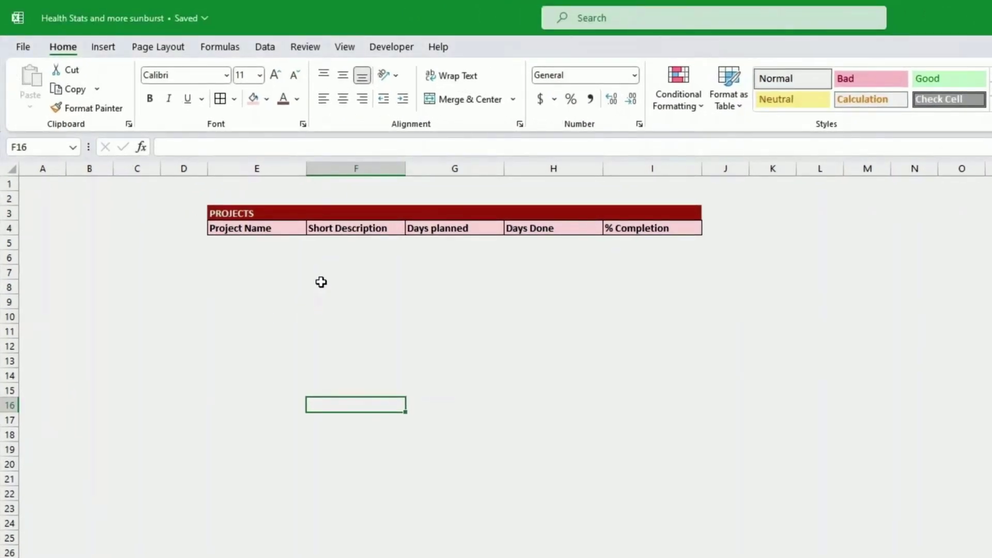
Apply all borders to the empty range E5:I14 beneath the PROJECTS table headers.
left_click(237, 240)
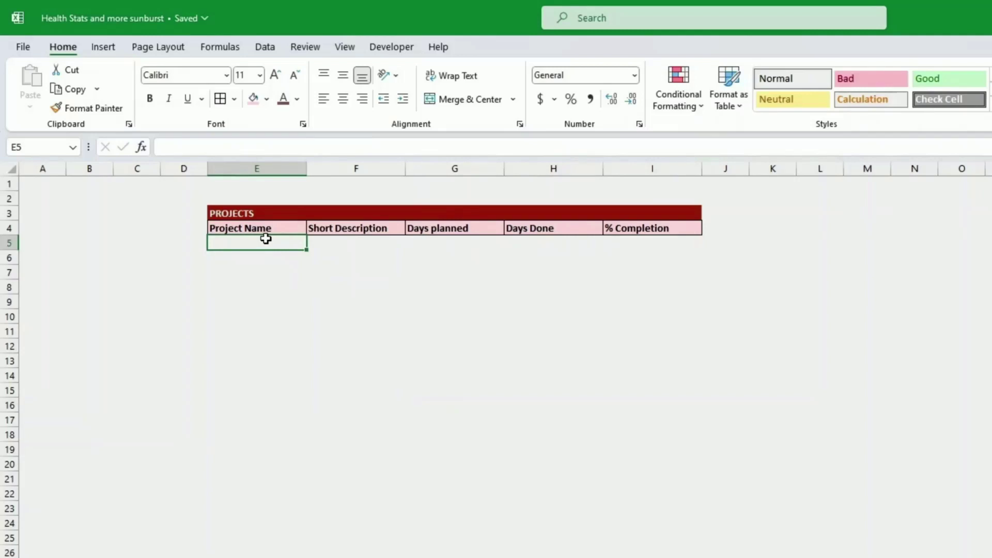
left_click_drag(266, 239, 693, 378)
key("alt+h")
key("b")
key("a")
Fill row 5 with Project 1, Description Project 1, 70 days planned and 70 days done.
left_click(305, 241)
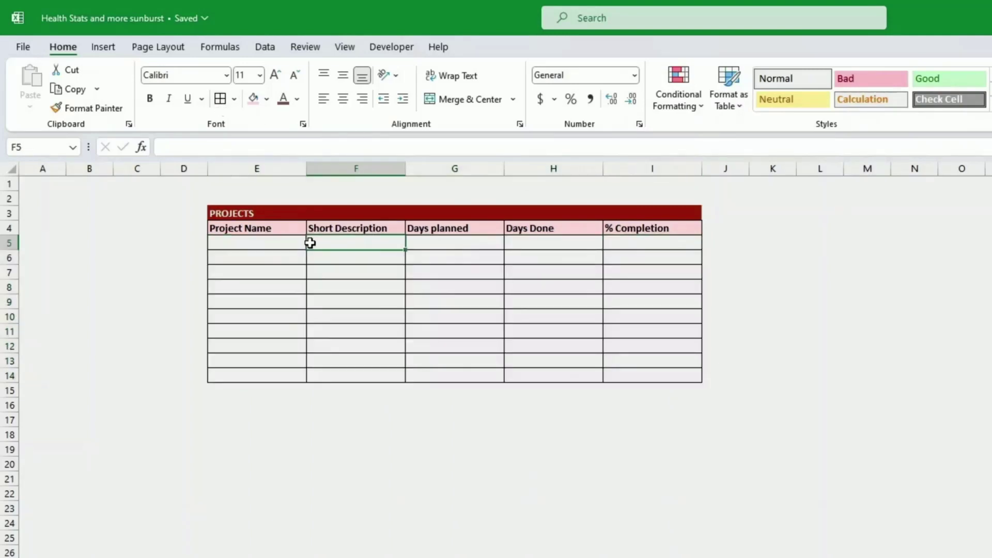
type("Pro")
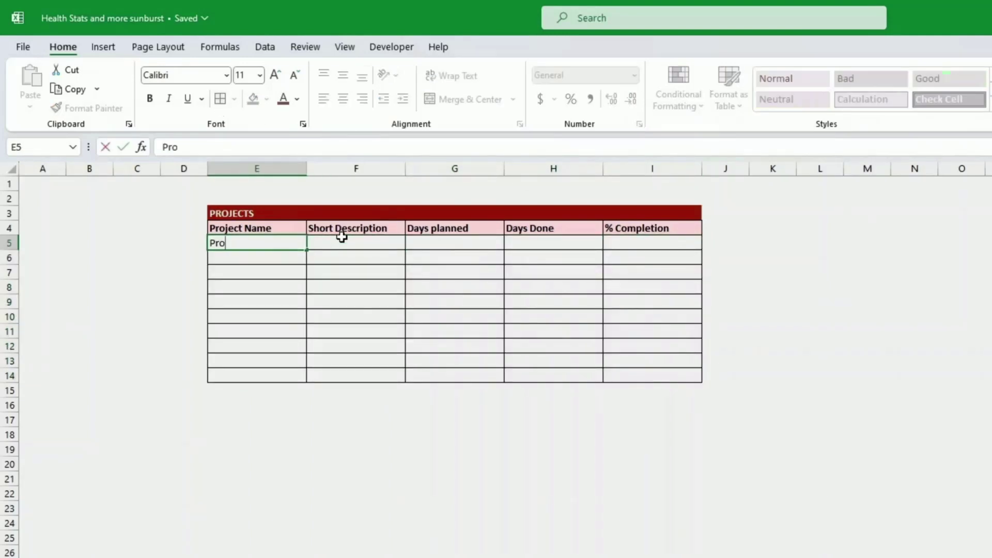
type("ject 1")
left_click(341, 238)
type("Description Projj")
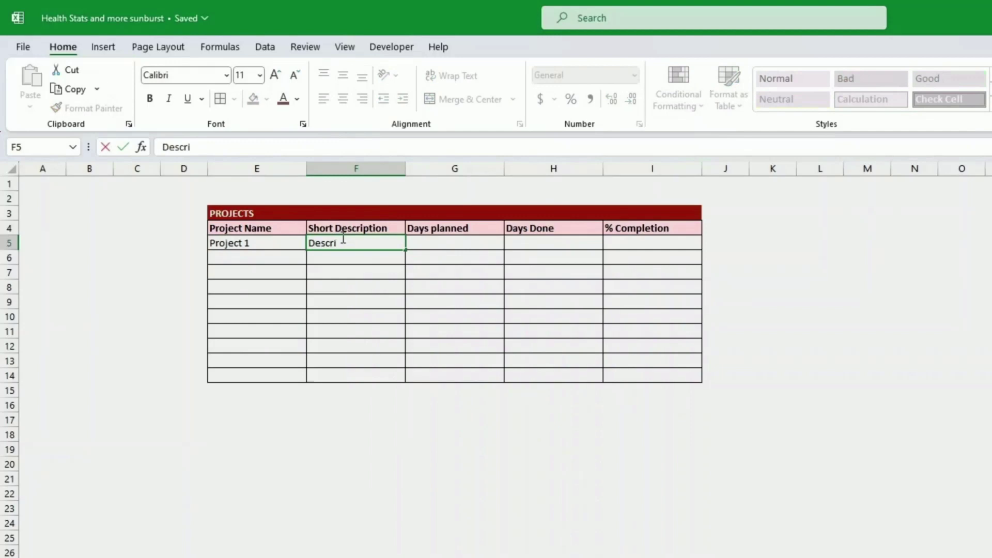
key("BackSpace")
type("ect 1")
key("Tab")
type("70")
key("Tab")
type("70")
key("Tab")
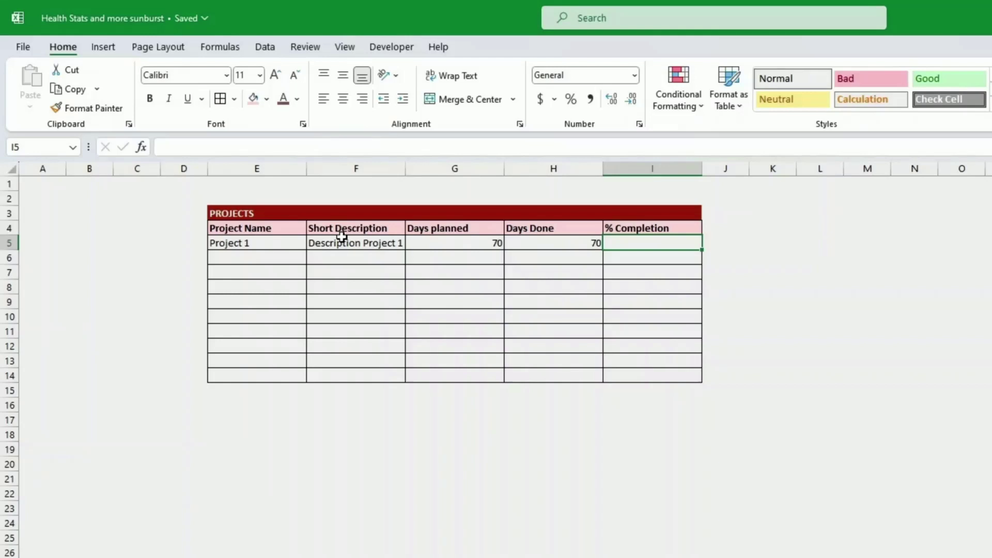
Calculate Project 1's completion in I5 with the formula =H5/G5 and format it as a percentage.
type("=")
key("Left")
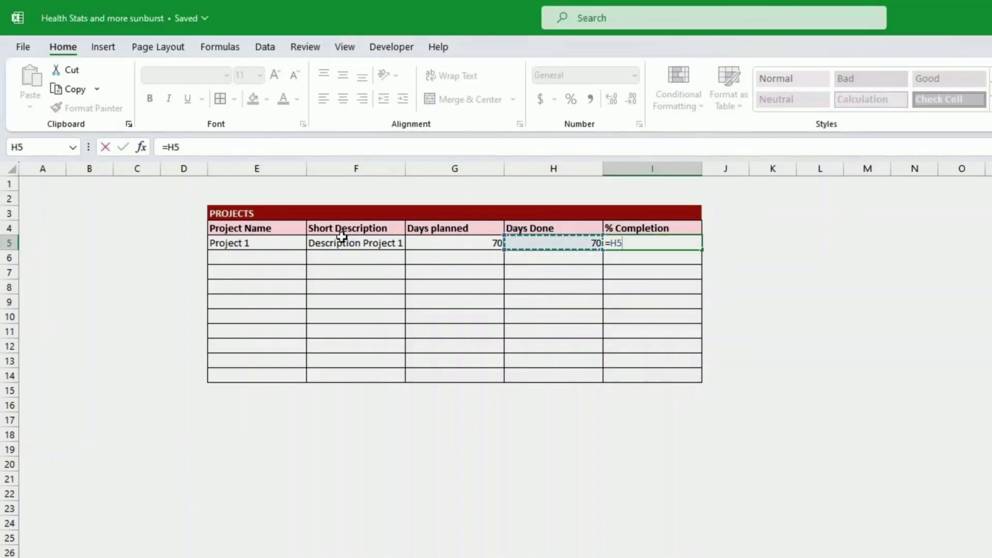
type("/")
key("Left")
key("Left")
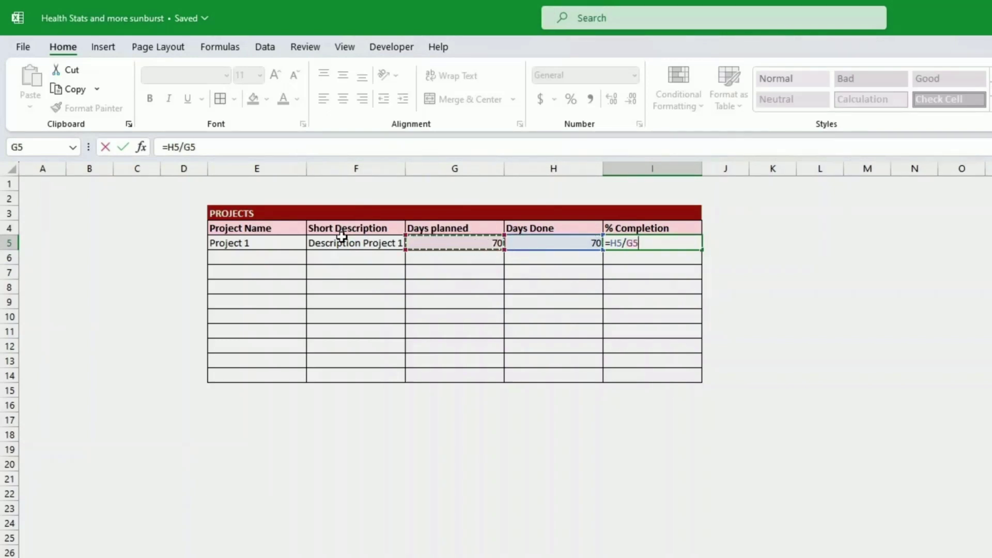
key("Return")
key("Up")
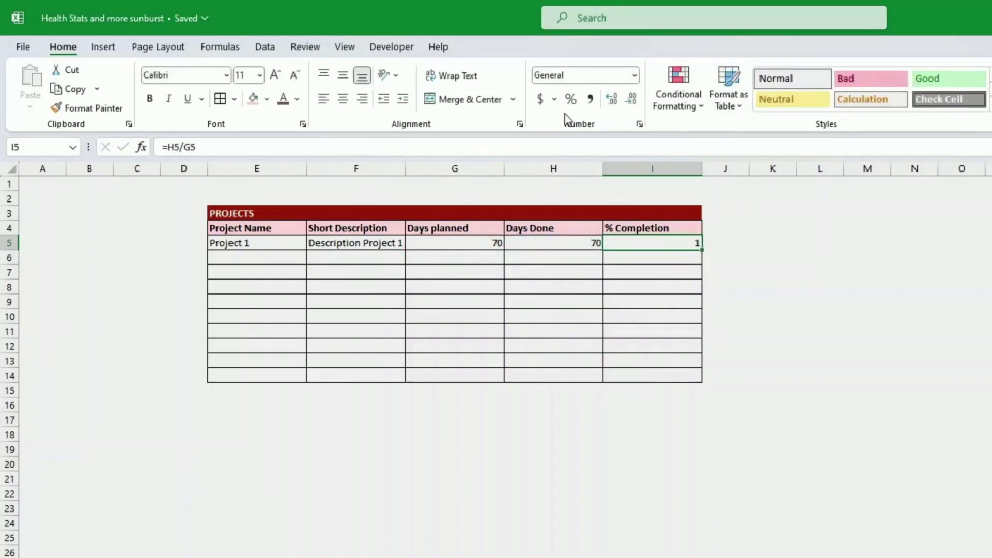
left_click(570, 98)
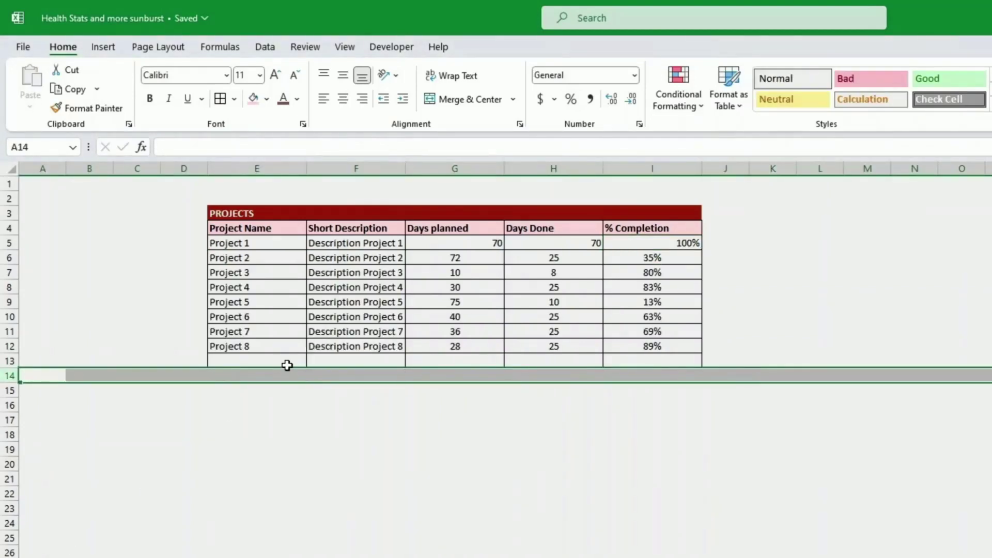
left_click(281, 362)
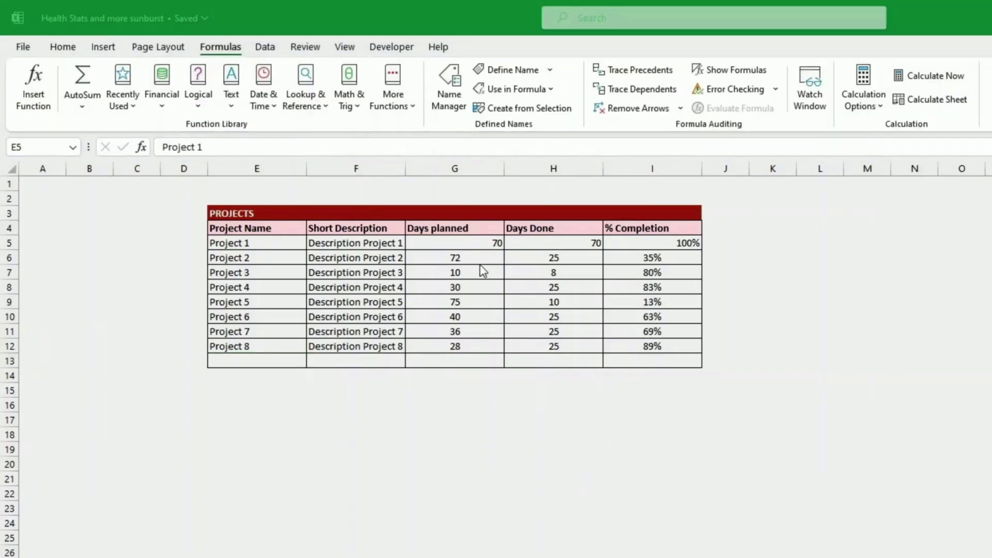
key("shift+Down")
key("shift+Down")
key("shift+Down")
key("shift+Down")
key("shift+Down")
key("shift+Down")
key("shift+Down")
key("shift+Down")
Center the Project 1 figures in G5:I5 horizontally.
left_click_drag(465, 242, 636, 243)
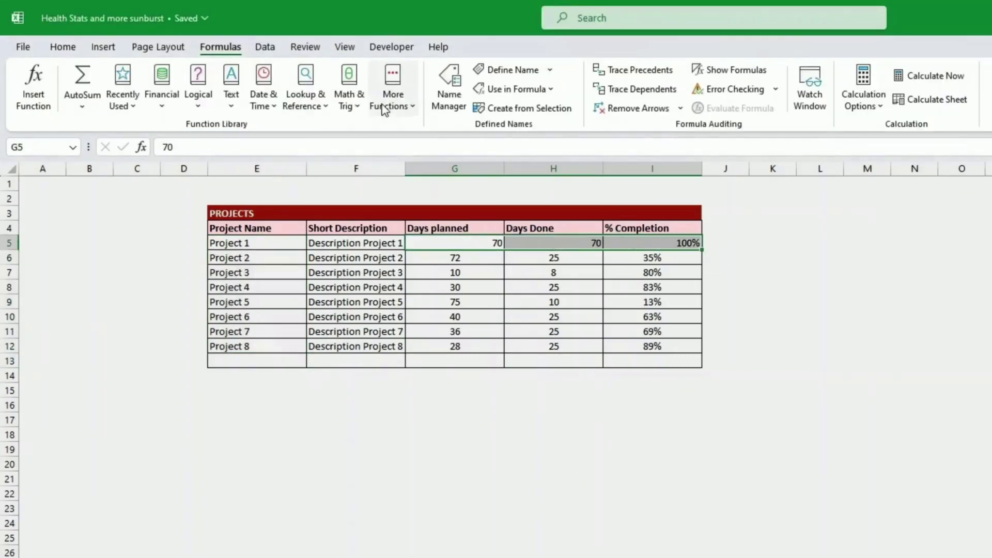
left_click(63, 47)
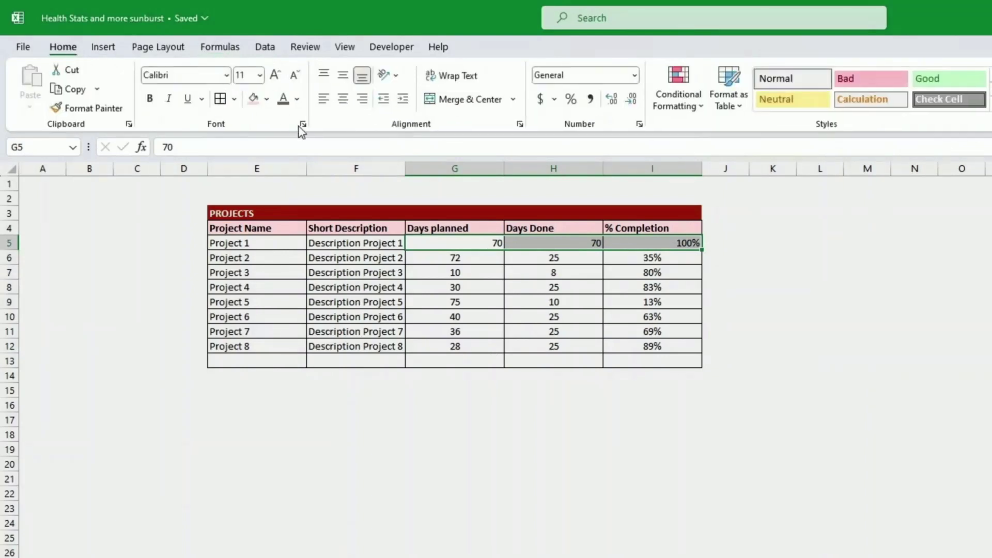
left_click(343, 99)
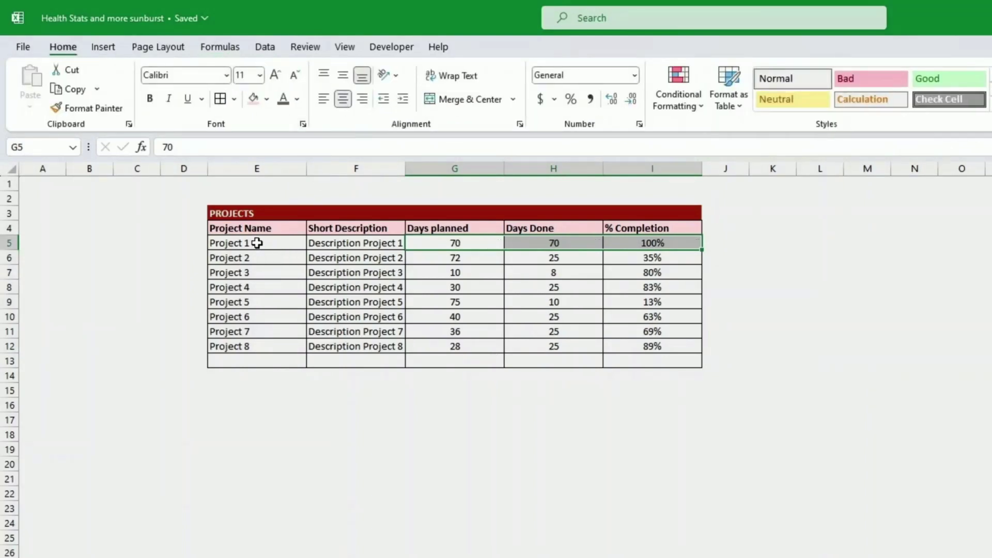
Name the project name cells E5:E13 Projectlist and the short description cells F5:F13 Description.
left_click_drag(257, 243, 248, 362)
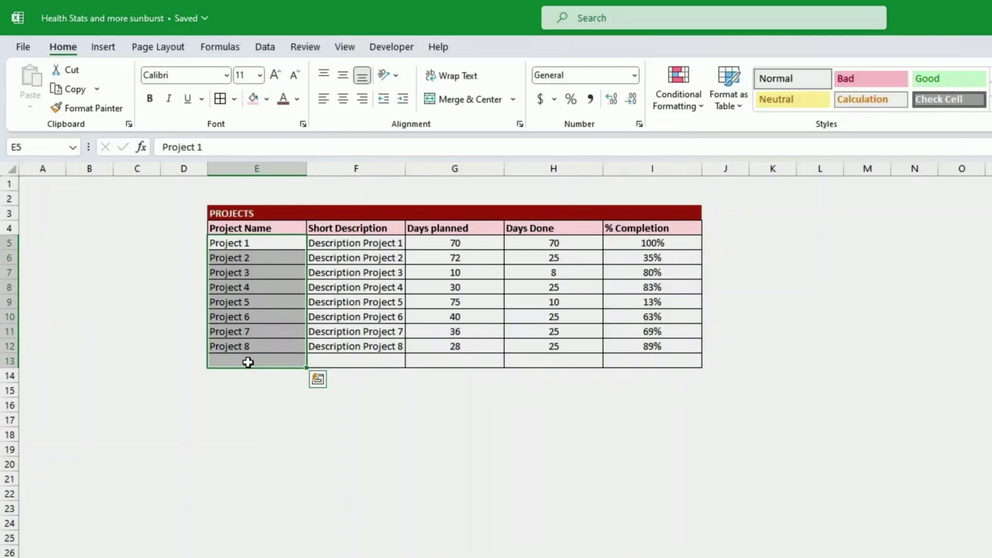
left_click(26, 149)
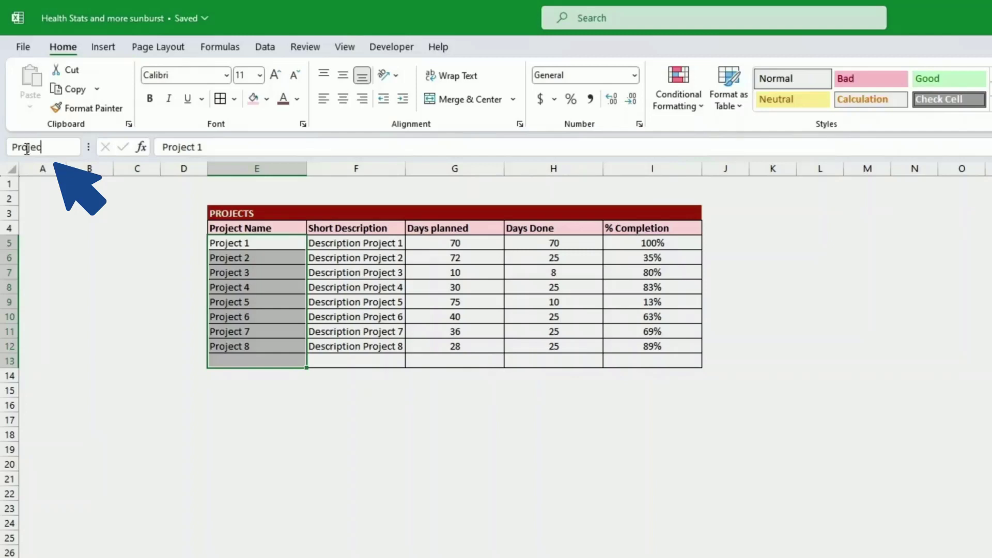
key("Return")
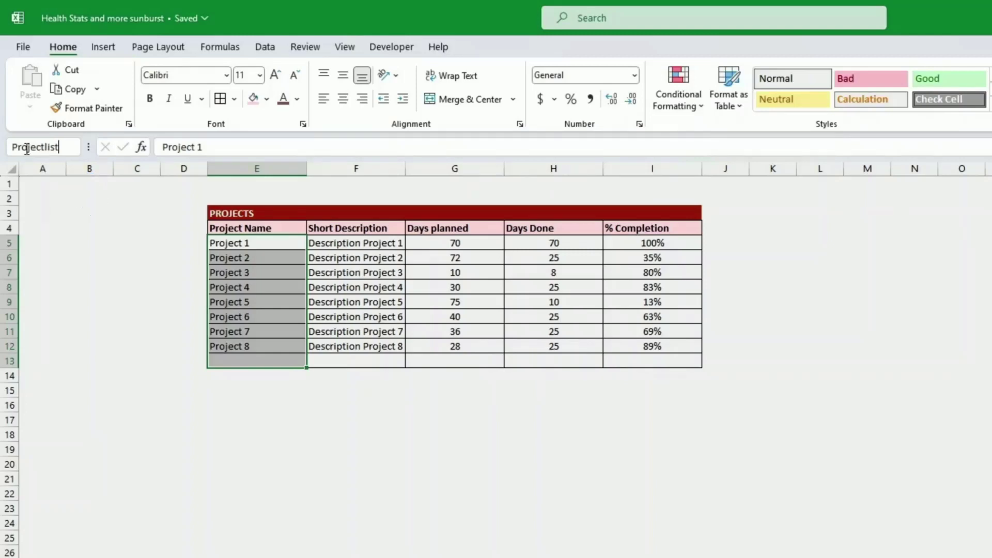
left_click_drag(381, 243, 364, 355)
left_click(38, 150)
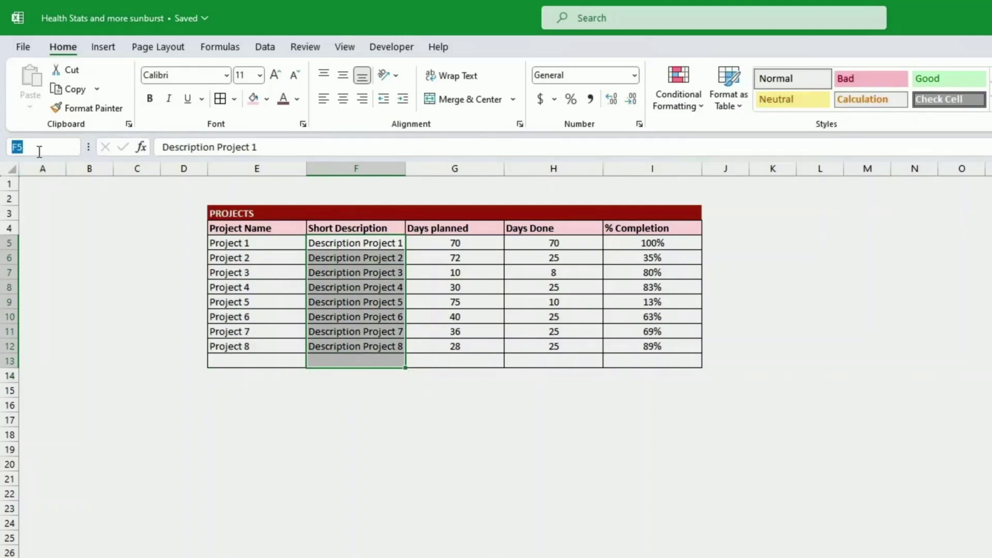
type("Description")
Give the Days planned cells G5:G13 a range name and name the Days Done cells H5:H13 Done.
left_click_drag(449, 243, 443, 358)
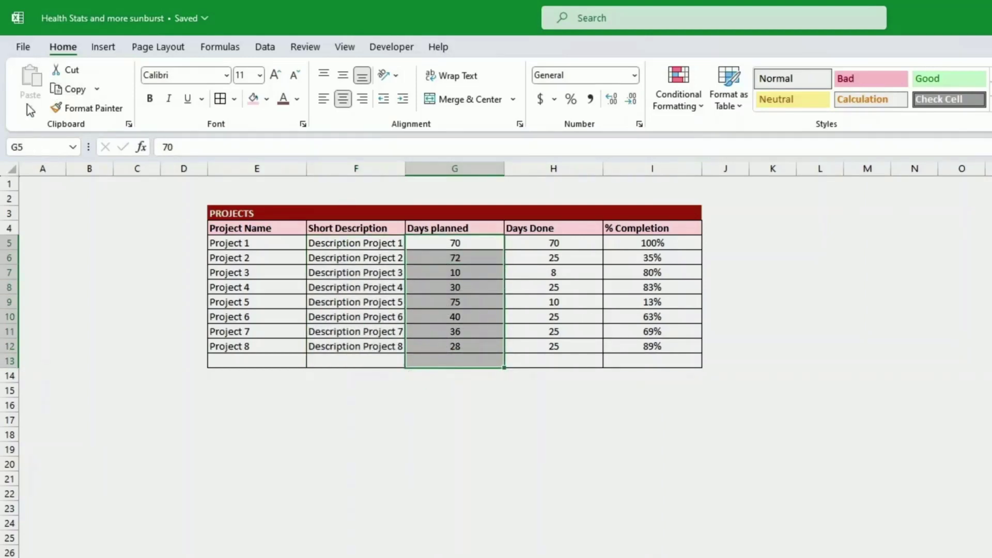
left_click(34, 145)
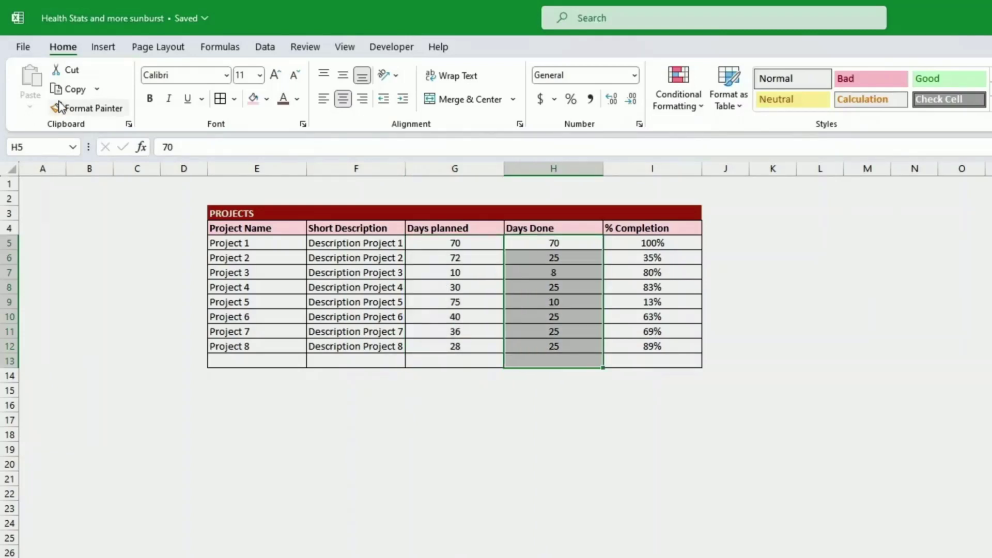
left_click(35, 145)
type("Done")
key("Return")
Name the % Completion cells I5:I13 Completion.
left_click_drag(627, 243, 627, 361)
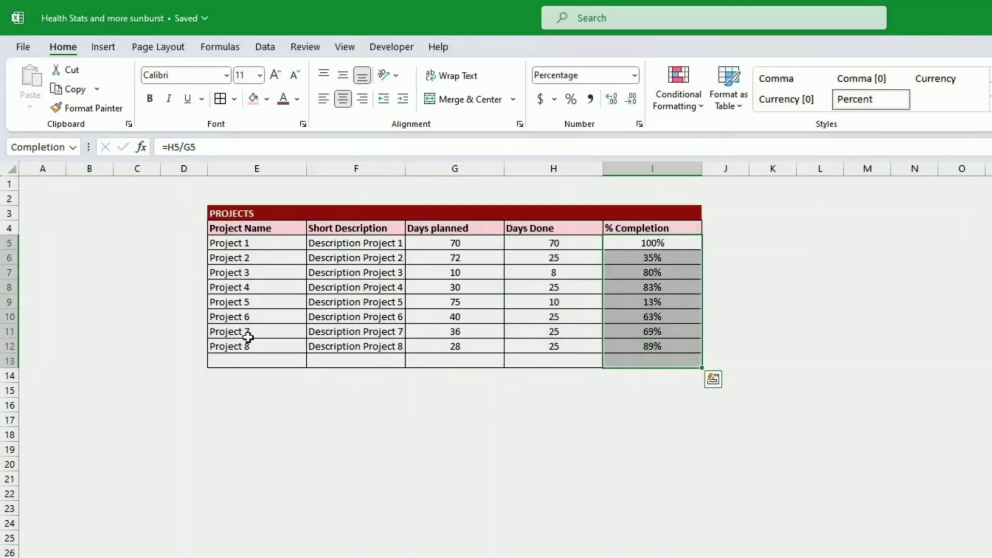
key("Return")
left_click(337, 420)
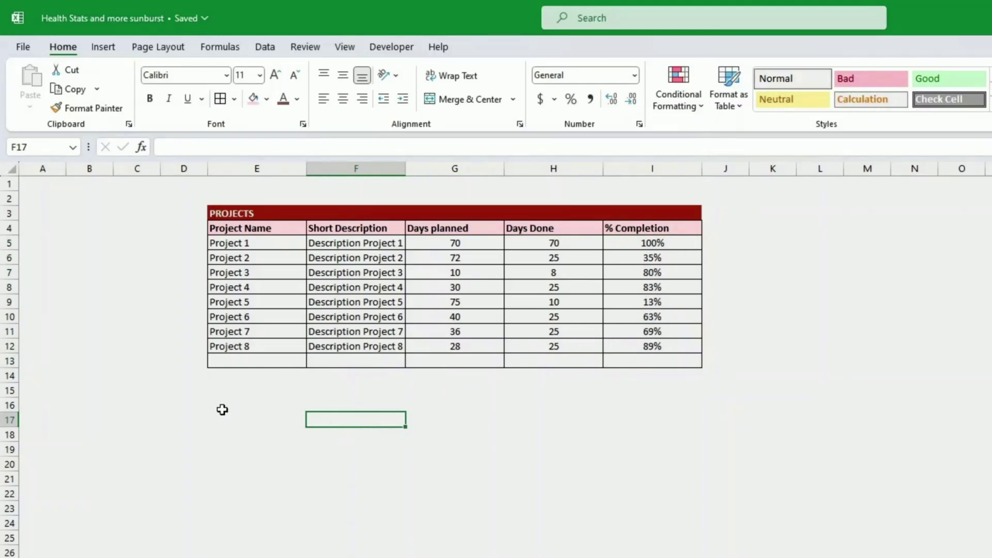
Create a list headed Tone in E17 with the values 1, 2 and 3 in E18:E20.
left_click(234, 422)
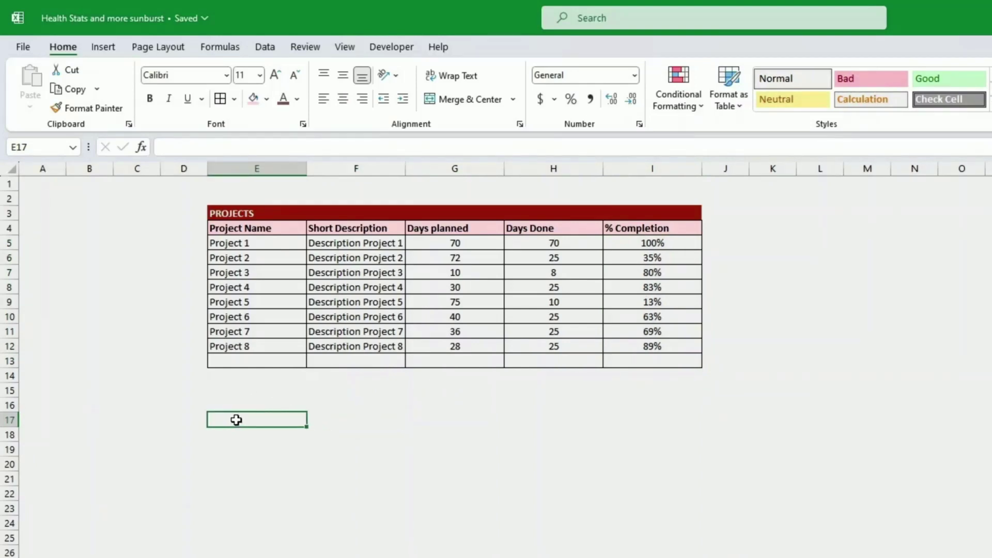
type("Tone")
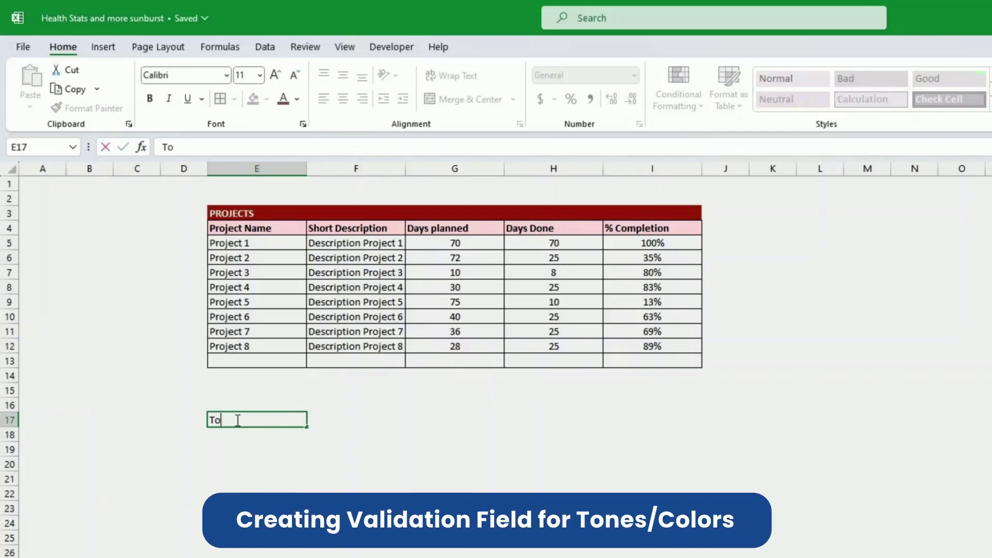
key("Return")
type("1")
key("Return")
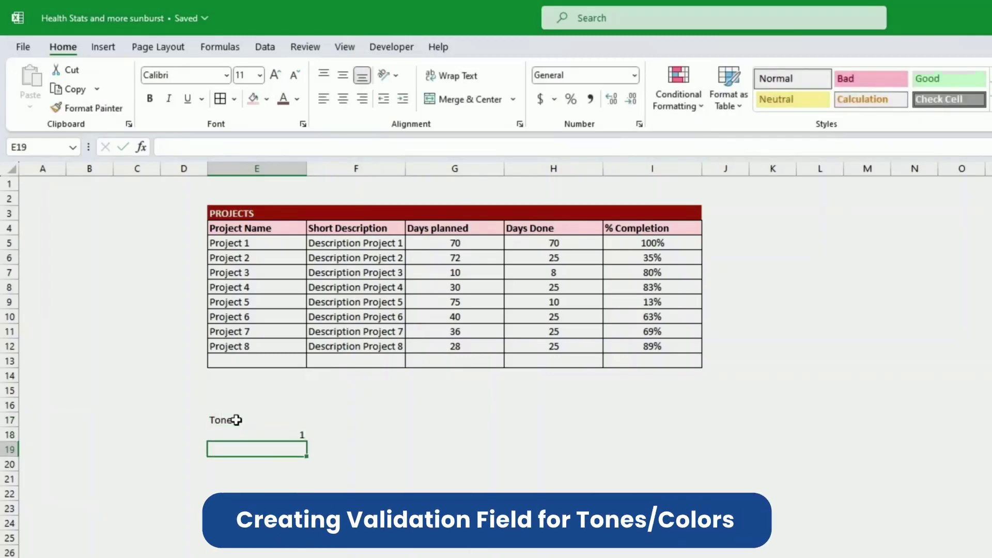
type("2")
key("Return")
type("3")
key("Return")
Apply all borders and outside borders to the Tone values in E18:E20.
key("Up")
key("Up")
key("Up")
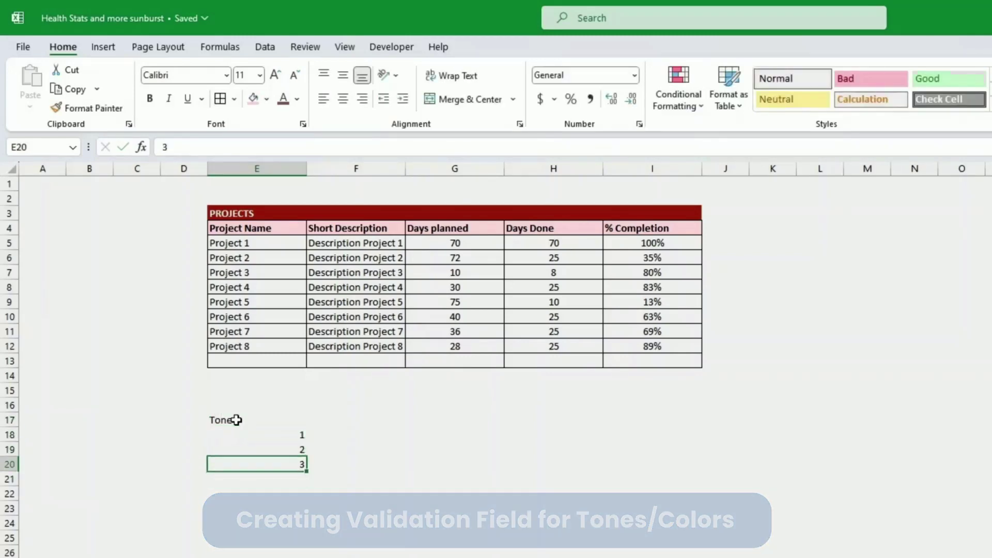
key("shift+Down")
key("shift+Down")
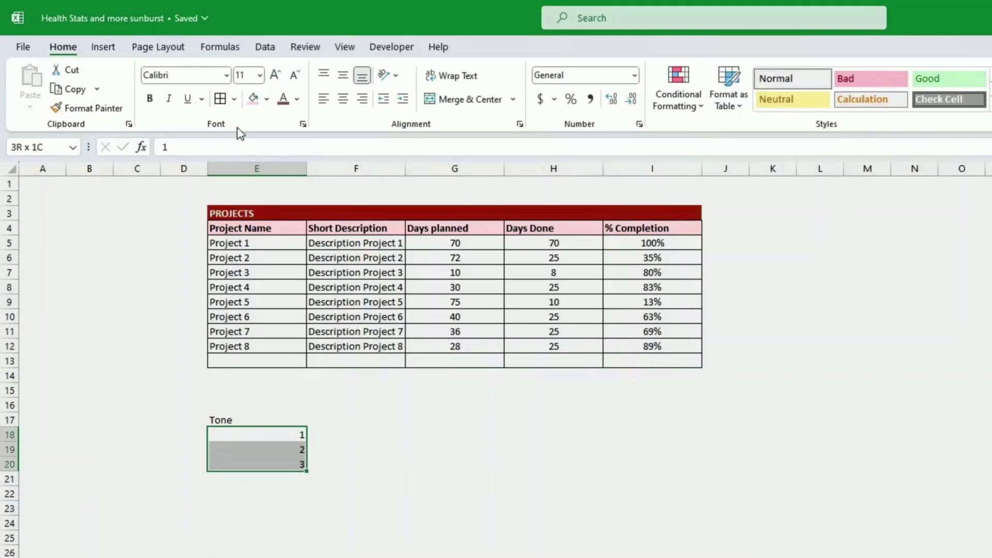
left_click(220, 99)
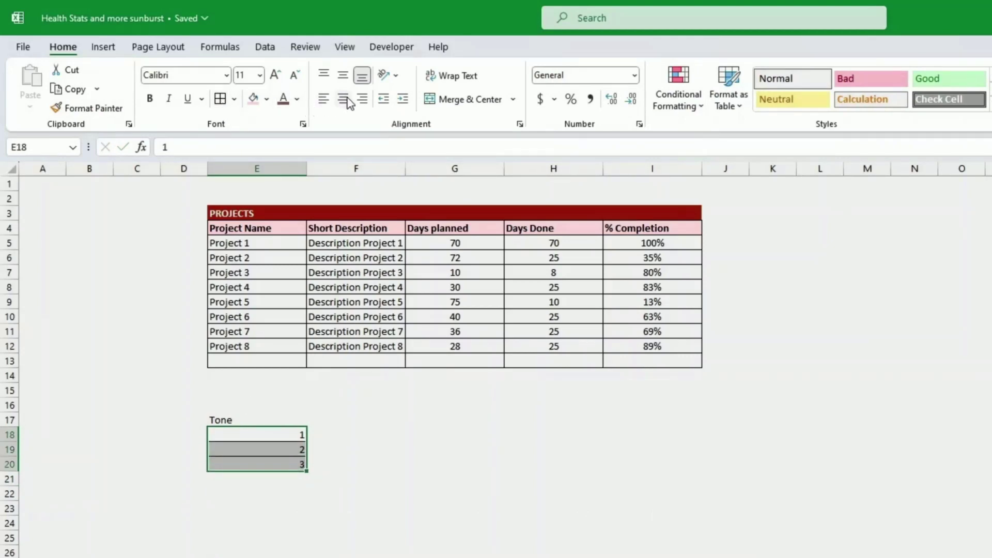
left_click(234, 99)
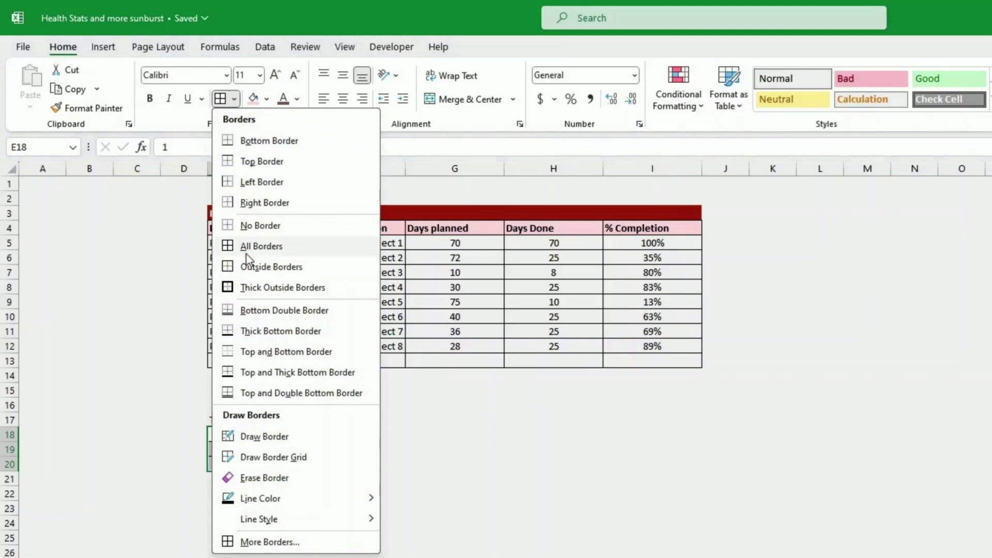
left_click(254, 267)
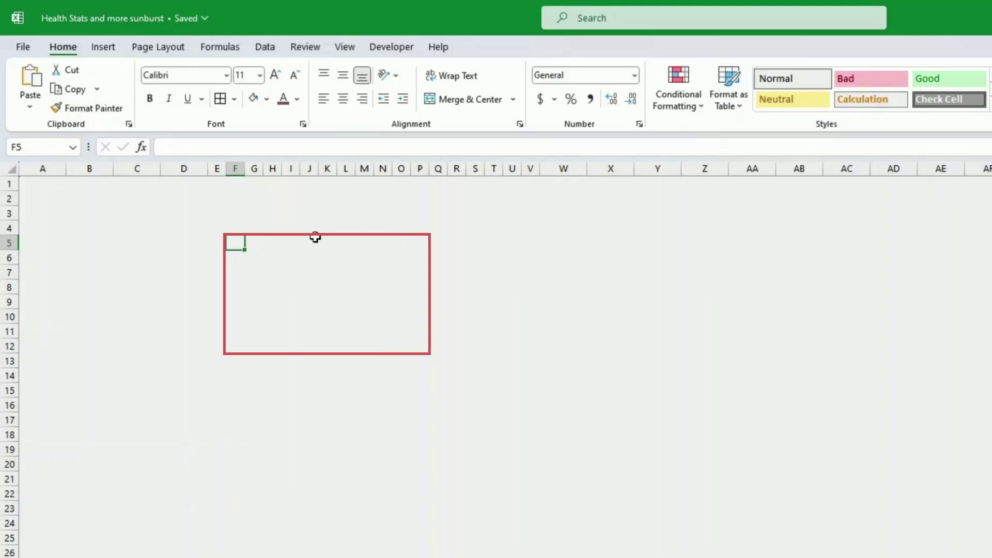
On the sheet with narrow columns, mark the grid's upper corners by entering 1 in F5 and P5.
type("1")
key("Right")
key("Right")
key("Right")
key("Right")
key("Right")
key("Right")
key("Right")
key("Right")
key("Right")
key("Right")
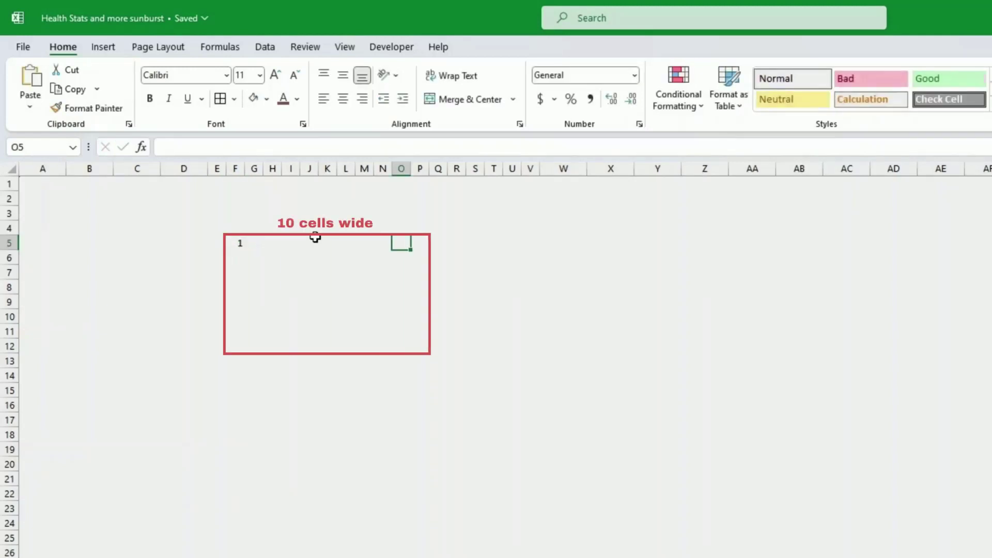
type("1")
Mark the grid's height by entering x in each cell of F6:F12.
key("Left")
key("Left")
key("Left")
key("Left")
key("Left")
key("Left")
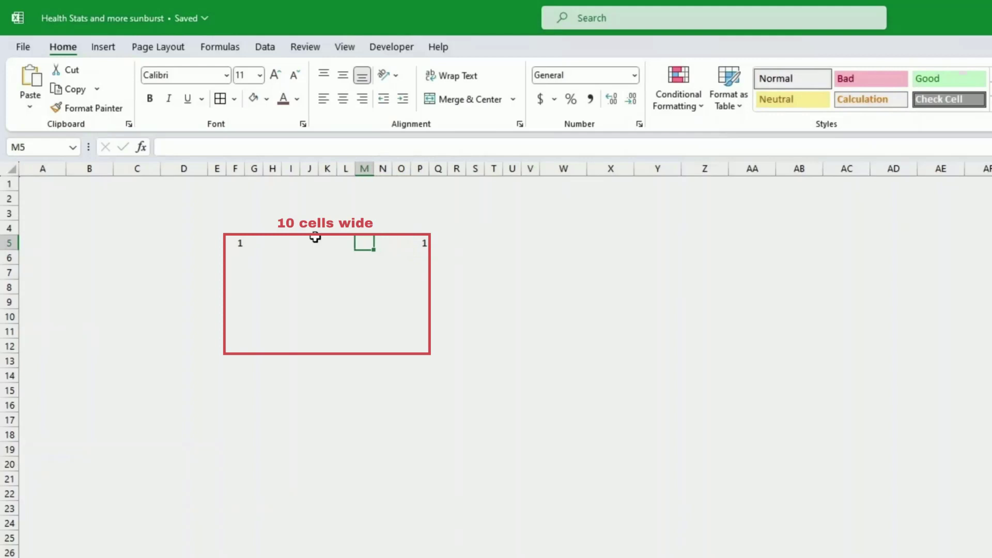
key("Left")
key("Left")
key("Left")
key("Left")
key("Down")
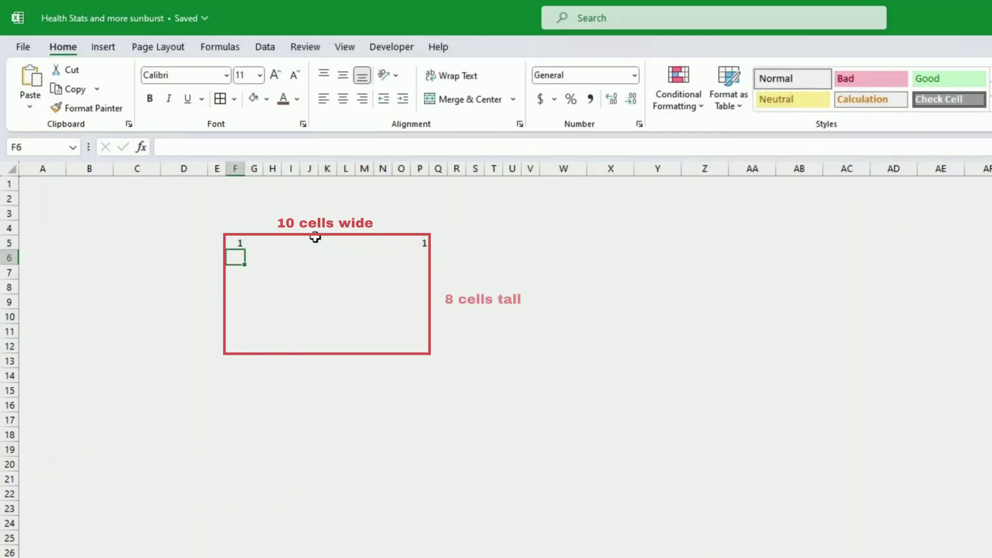
type("x x x x x x x")
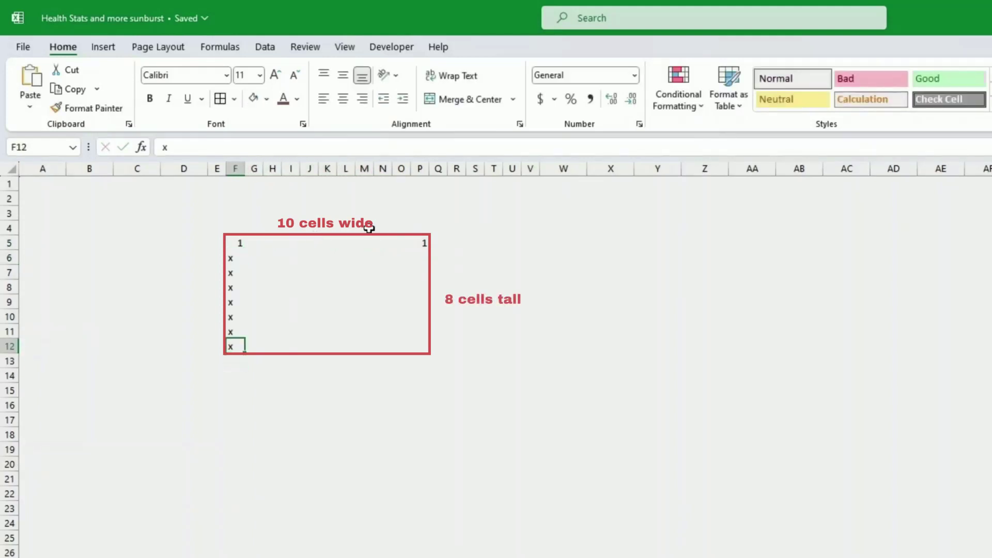
Apply all borders to the grid range F5:P12.
left_click_drag(238, 243, 412, 345)
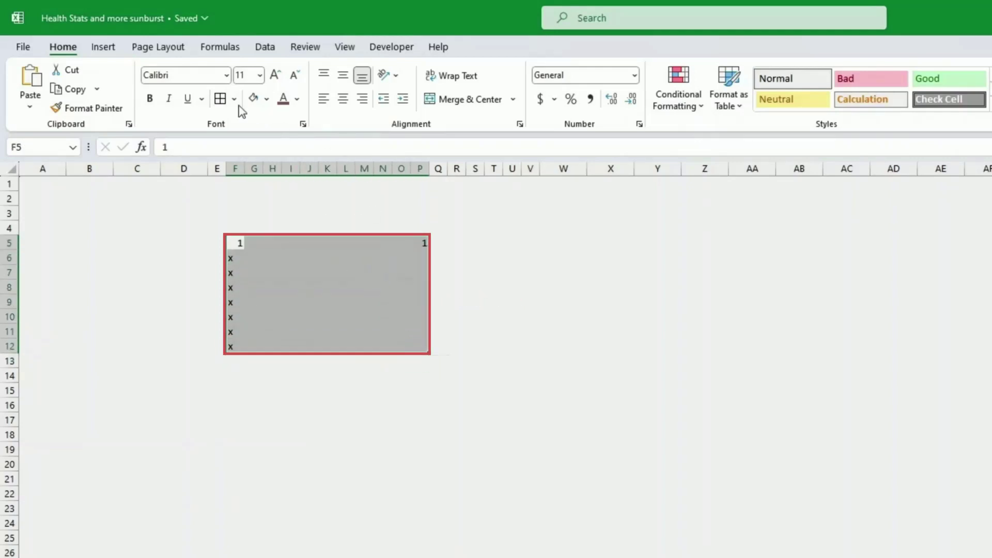
left_click(220, 99)
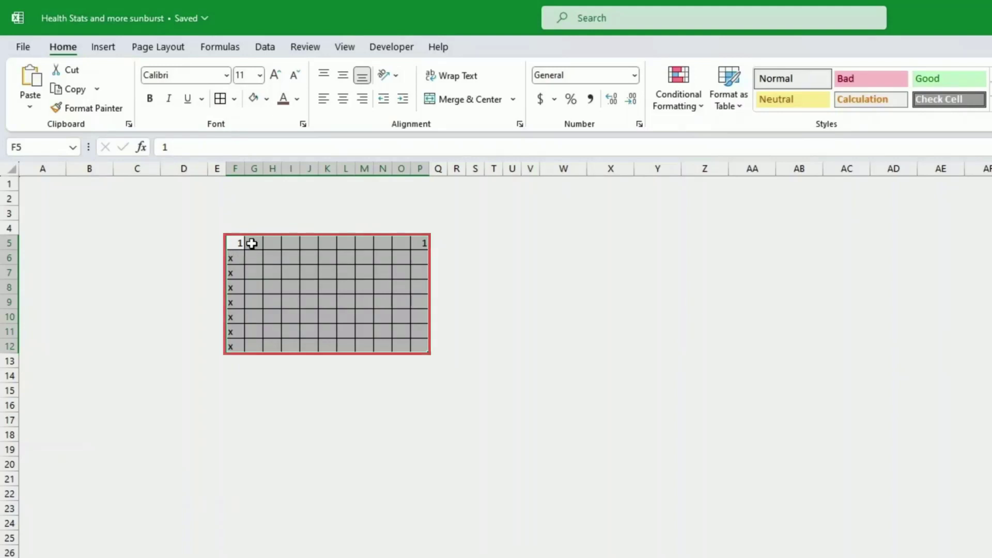
Merge and center the cells G5:O5 between the two corner cells of the grid.
left_click_drag(251, 243, 406, 243)
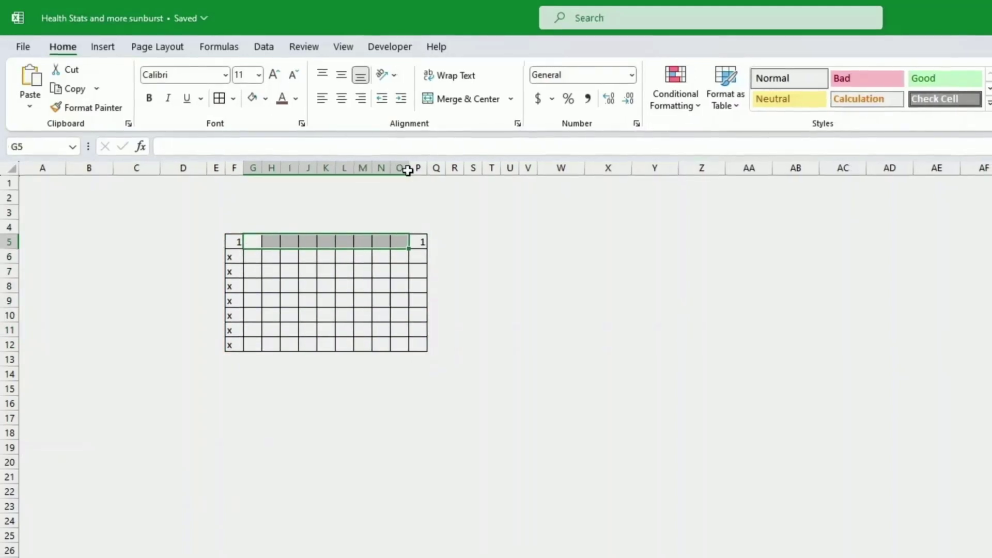
left_click(439, 94)
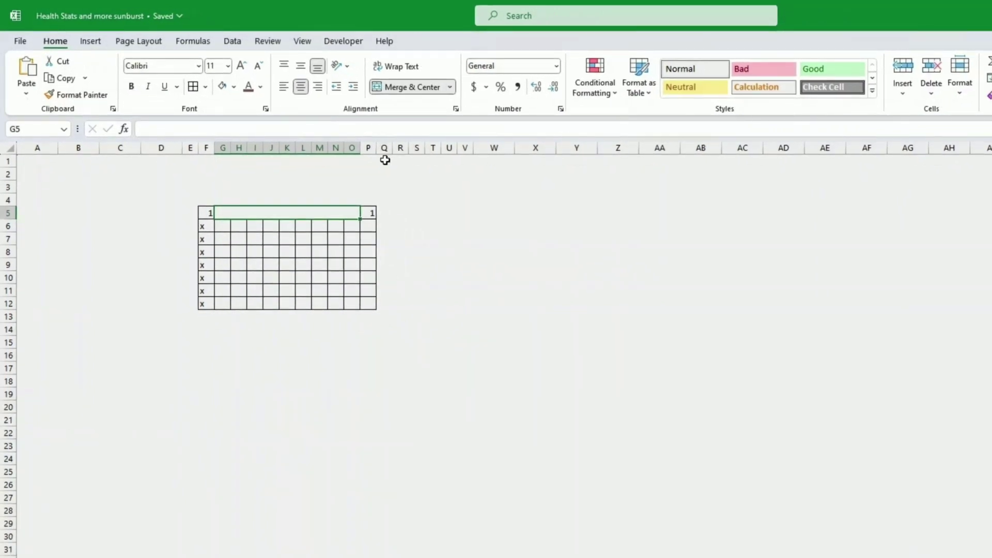
Add list data validation to merged cell G5, using the Projectlist named range of project names as its source.
left_click(232, 42)
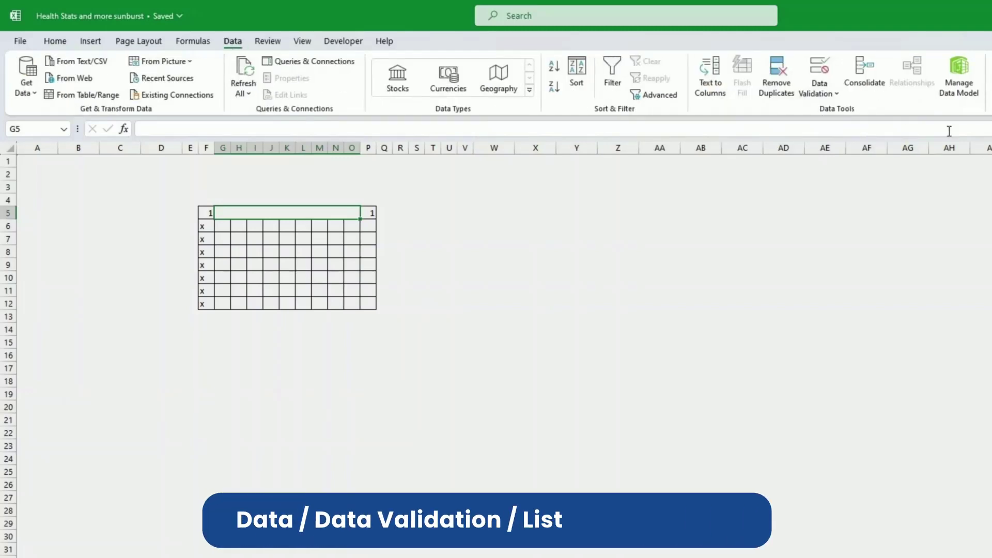
left_click(823, 98)
left_click(831, 110)
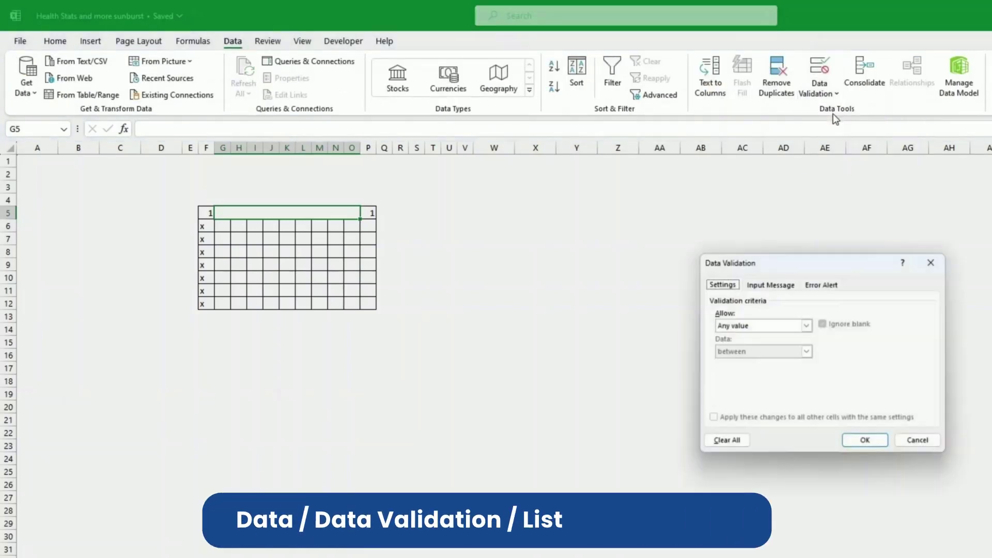
left_click(807, 325)
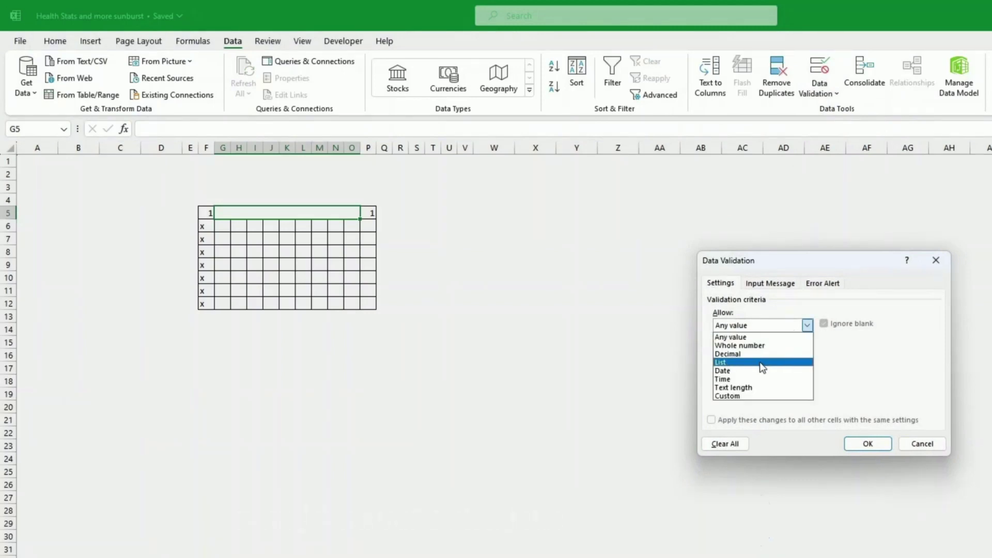
left_click(736, 363)
left_click(744, 378)
key("ctrl+Page_Down")
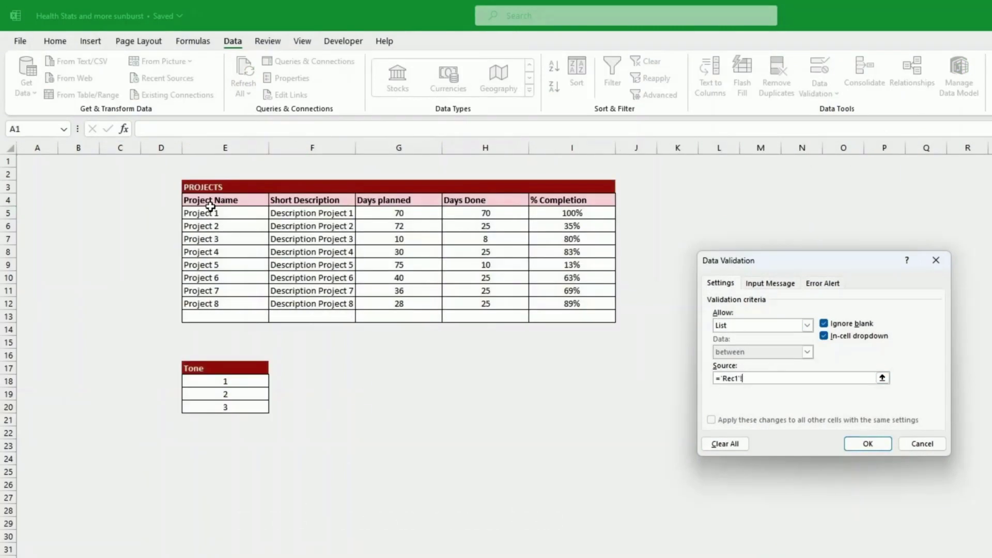
left_click_drag(207, 213, 212, 316)
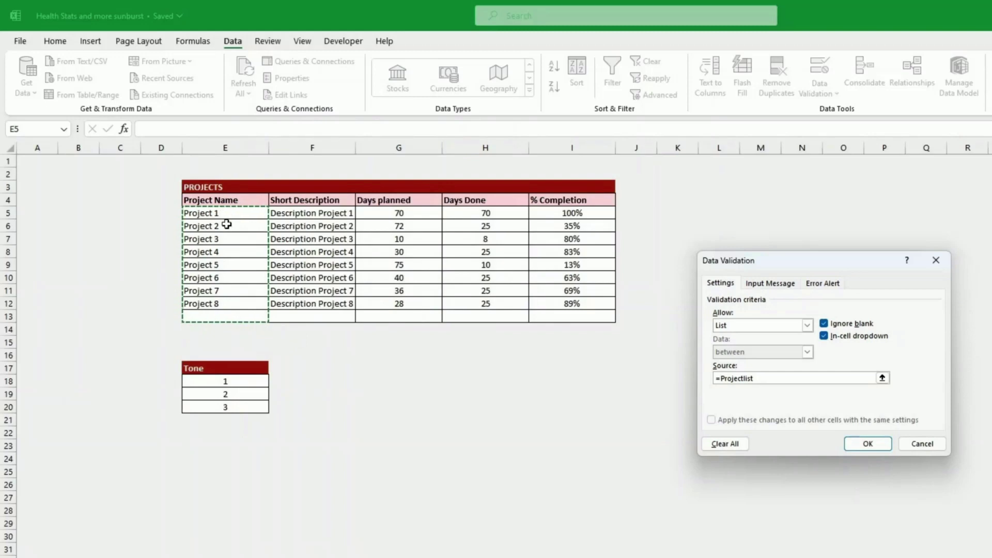
left_click(864, 443)
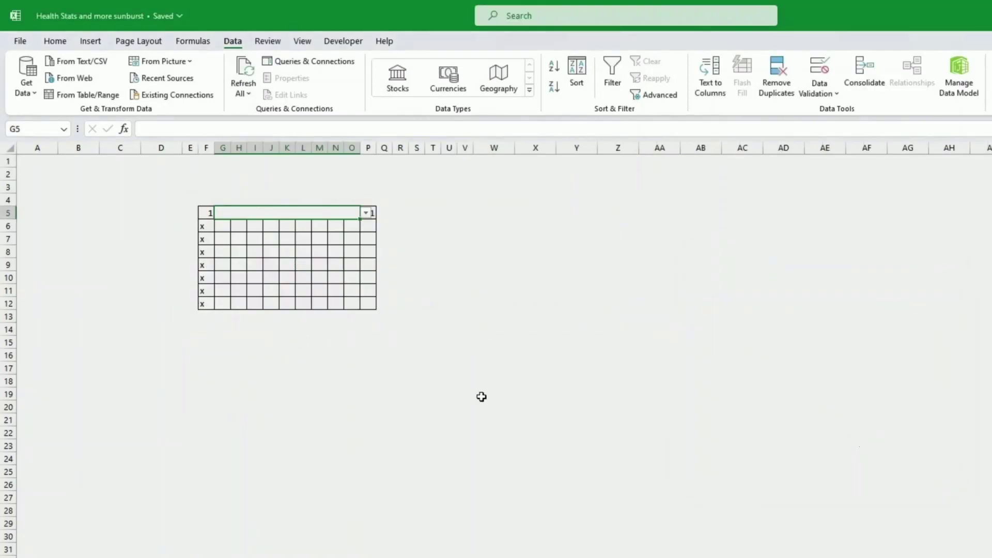
left_click(367, 213)
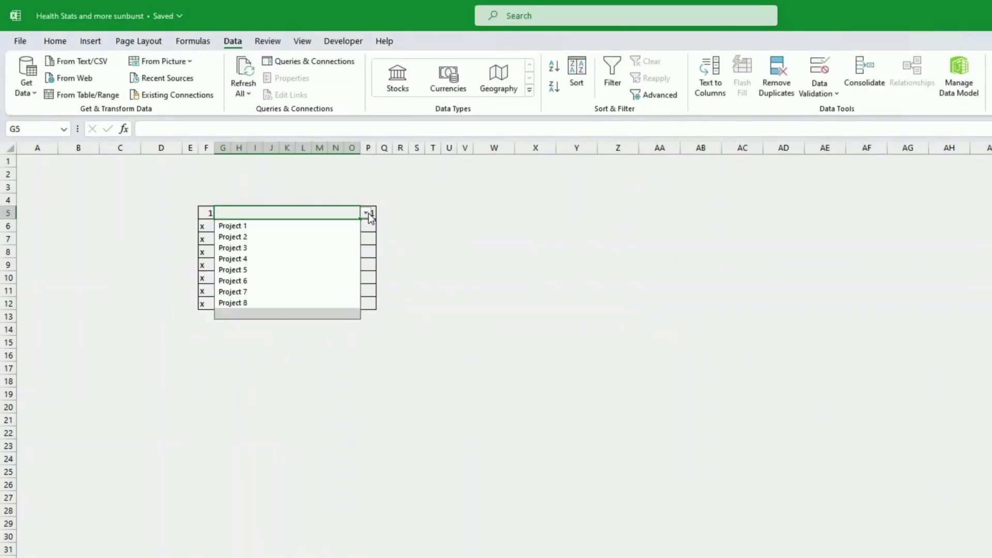
left_click(490, 211)
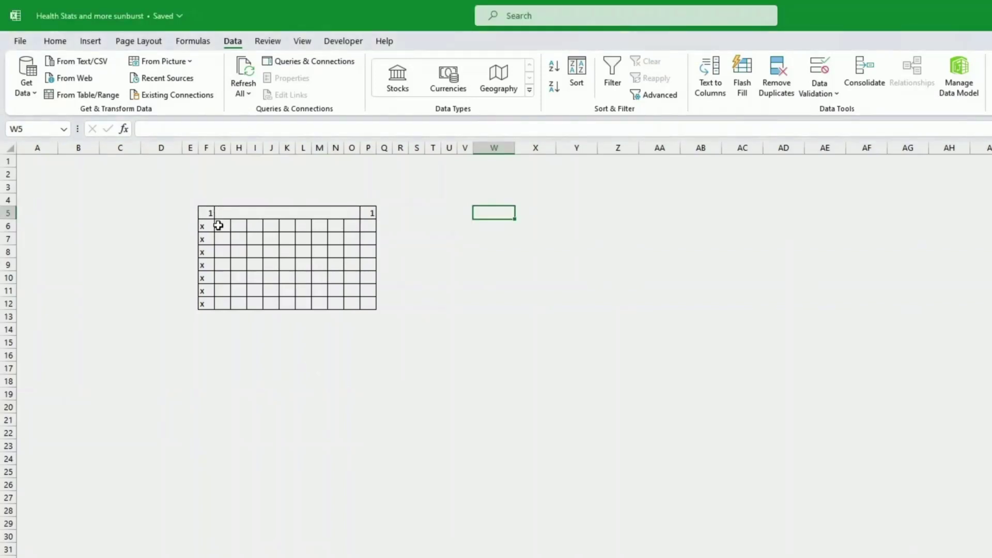
Fill cell F3 above the grid with the standard light green color.
left_click(206, 187)
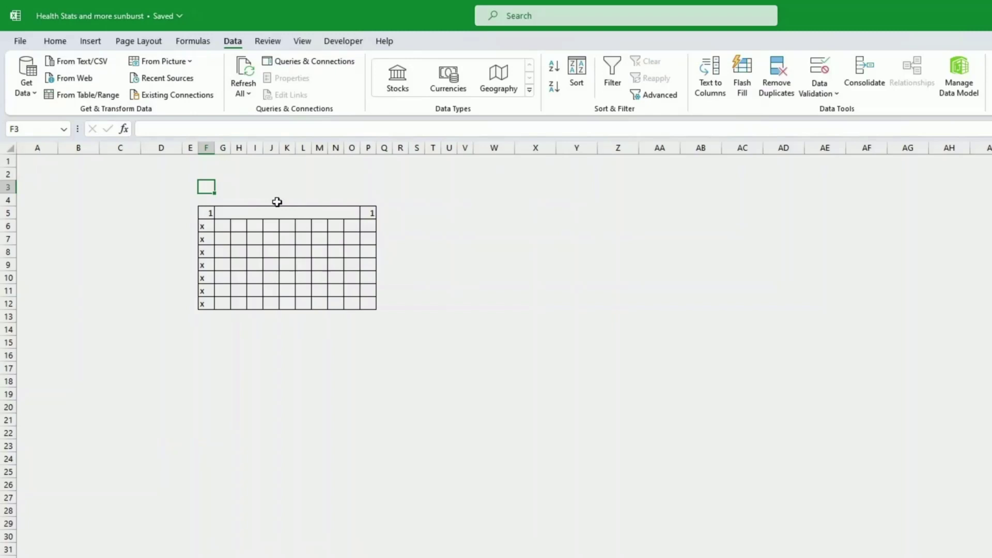
left_click(66, 41)
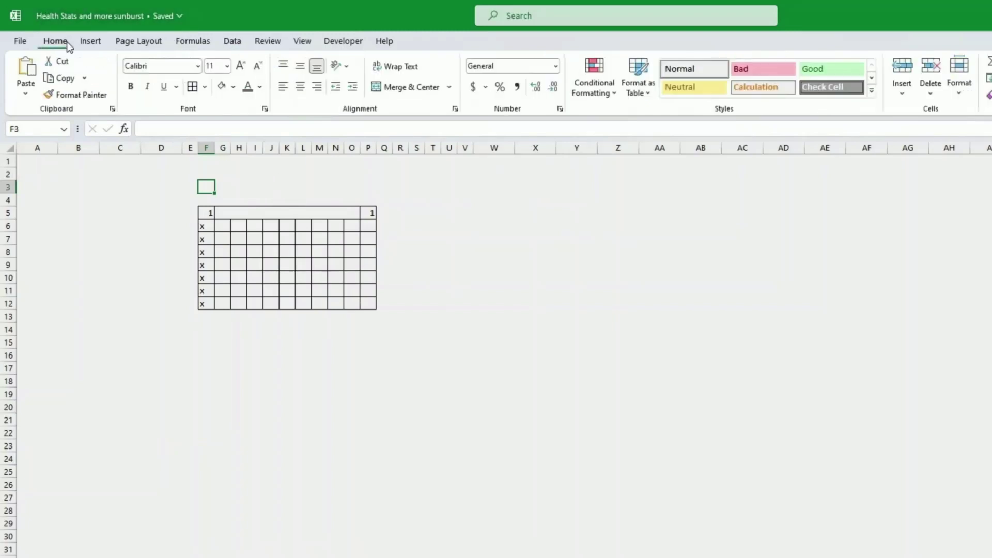
left_click(234, 88)
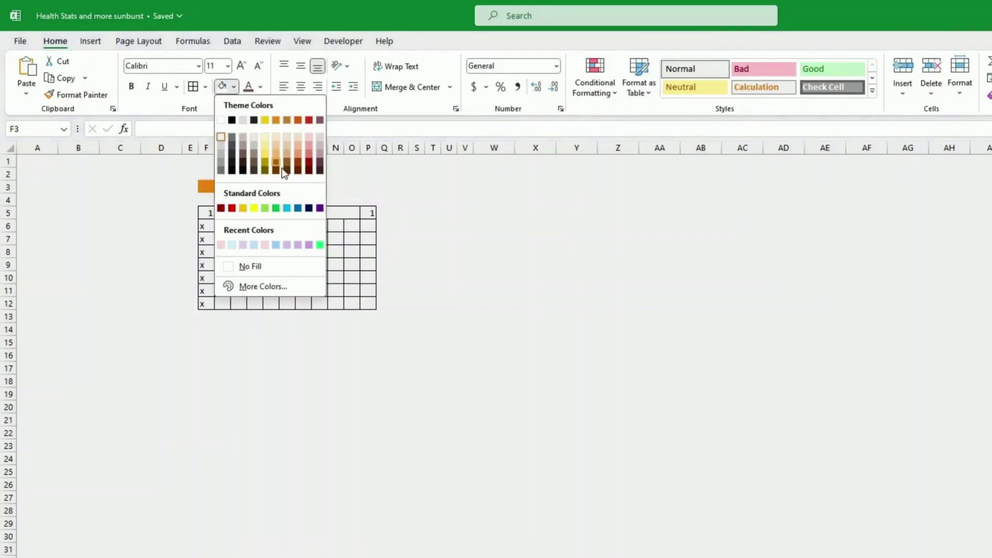
left_click(265, 207)
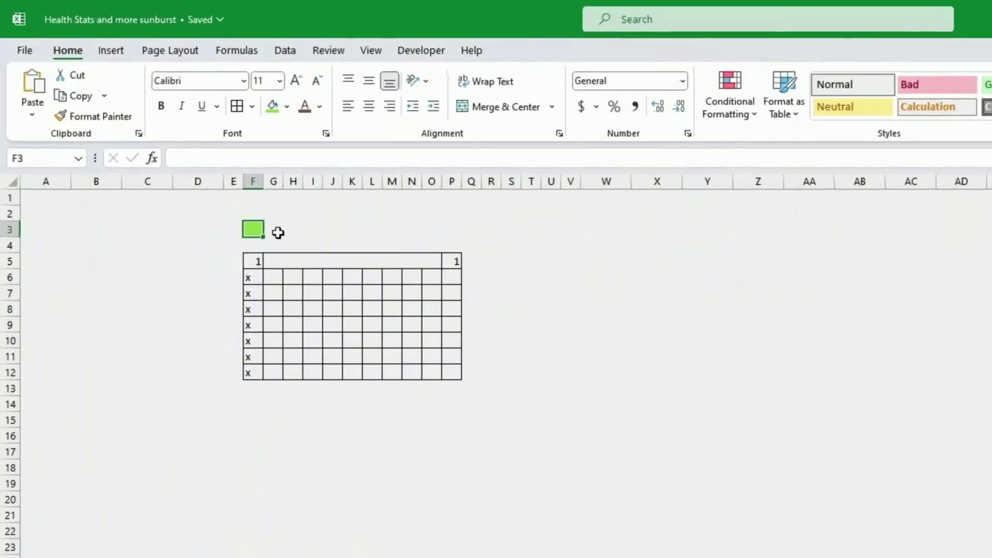
Merge and center the cells H3:I3 beside the green cell.
left_click(277, 231)
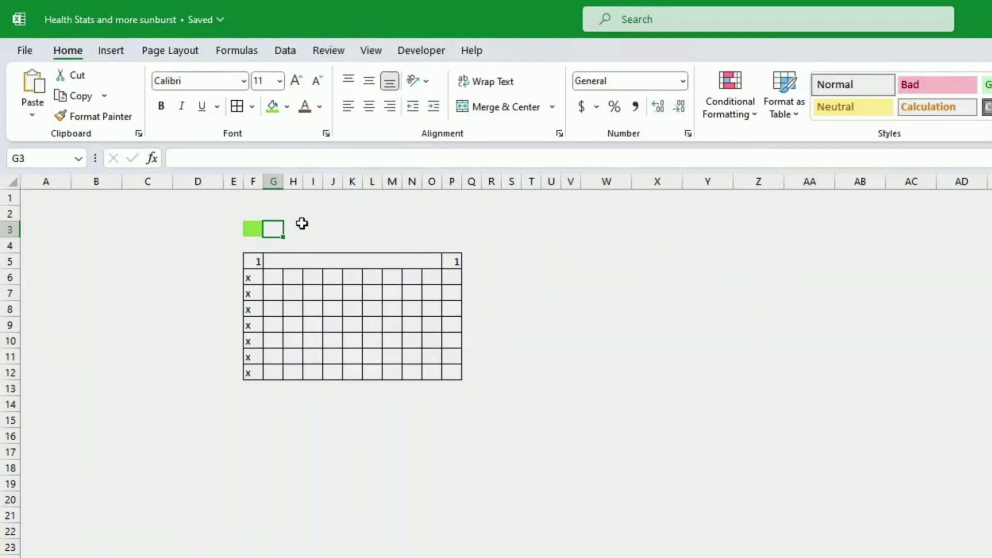
left_click_drag(287, 228, 314, 228)
left_click(496, 109)
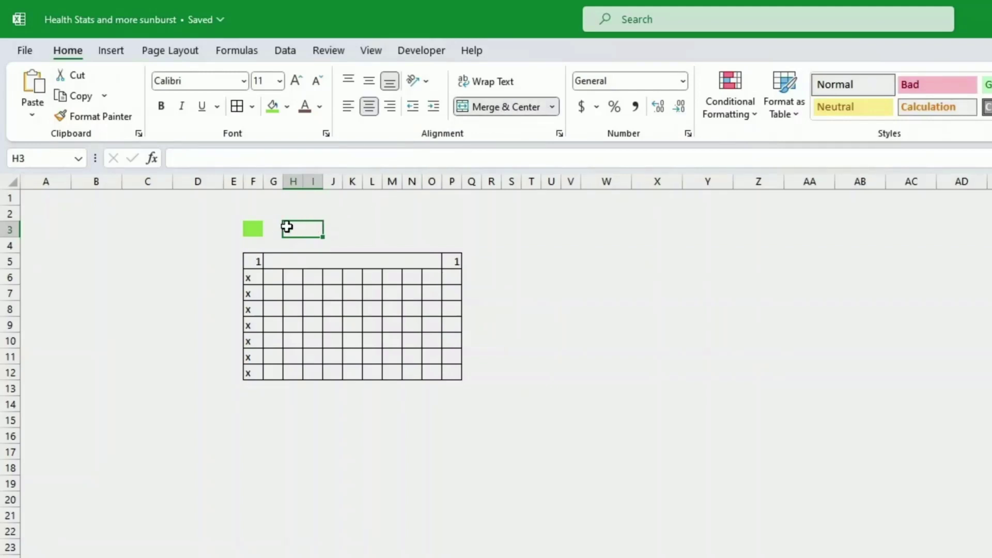
Choose Project 1 from the project list in the grid's merged header cell G5.
left_click(393, 256)
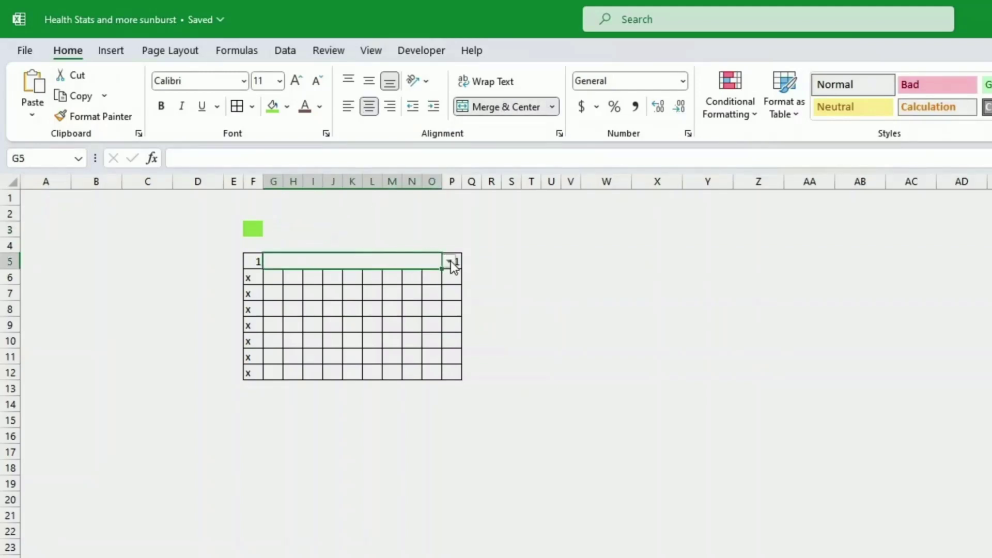
left_click(449, 261)
left_click(410, 278)
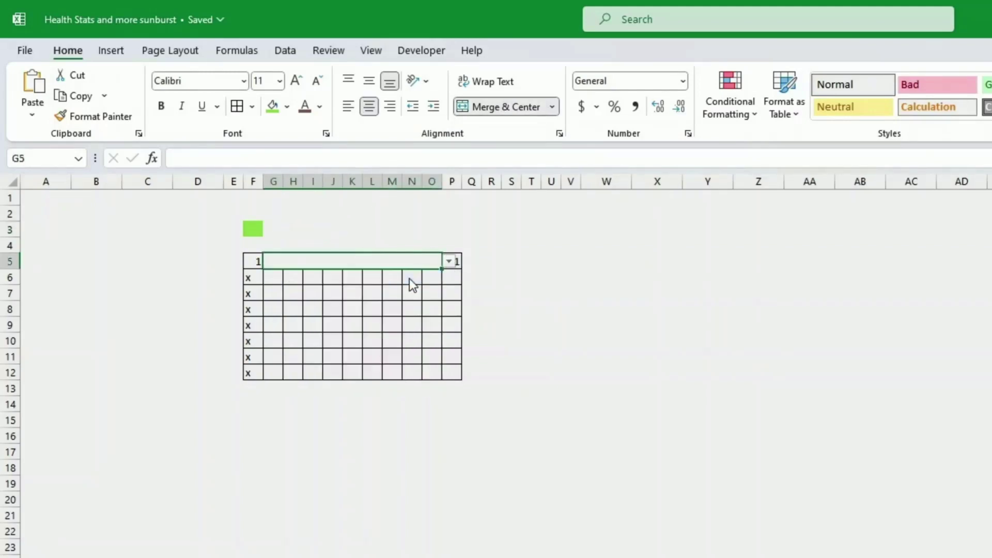
left_click(273, 229)
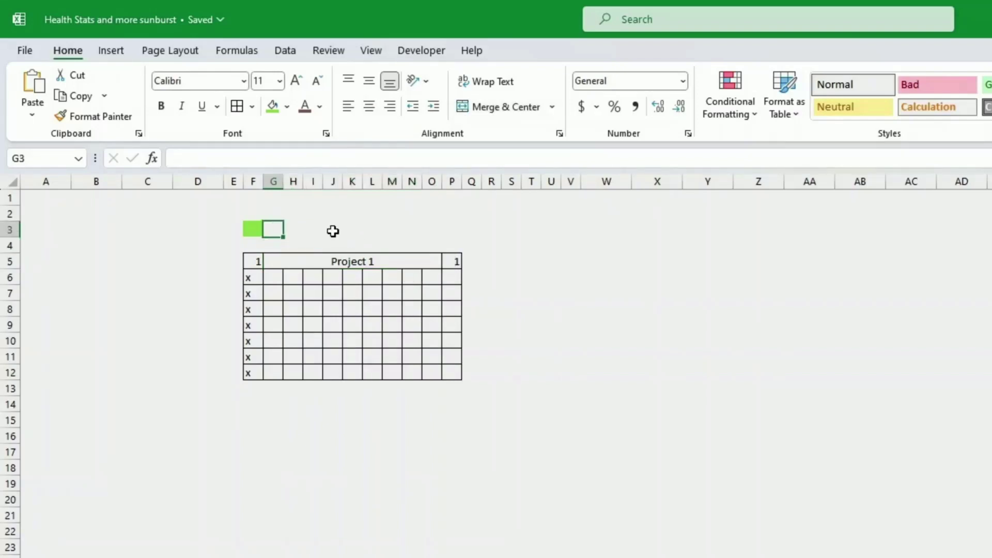
Fill the merged cell H3:I3 with a light golden yellow theme color.
left_click(306, 228)
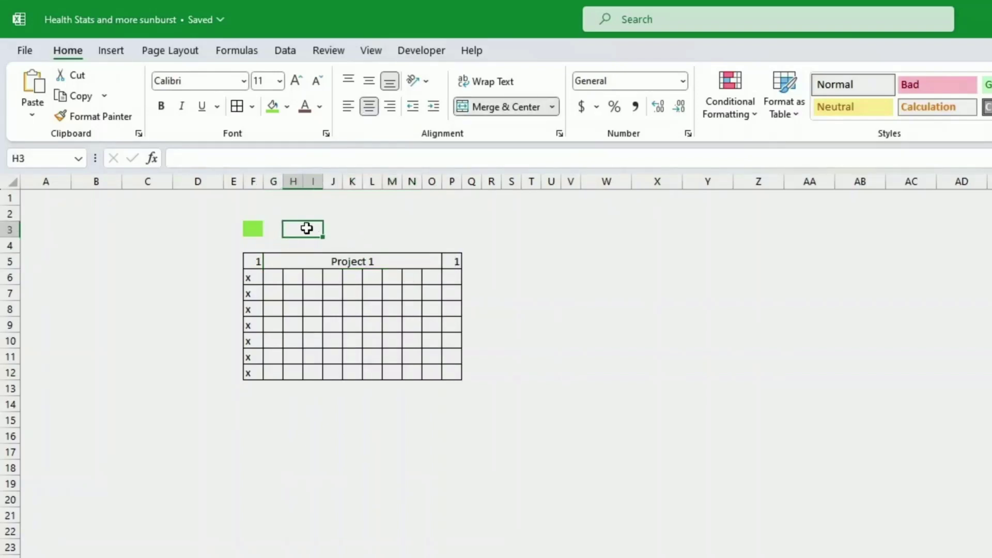
left_click(289, 108)
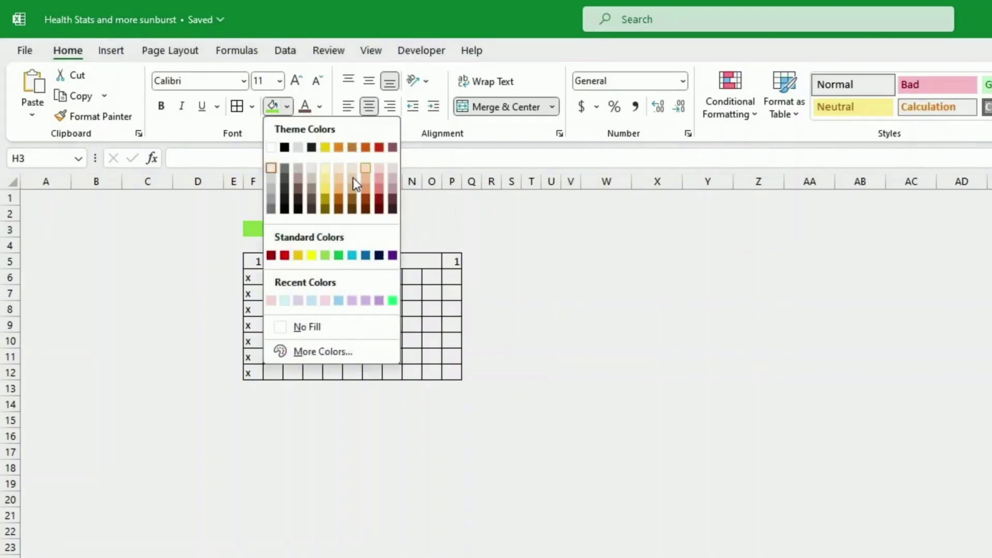
left_click(327, 185)
left_click(523, 216)
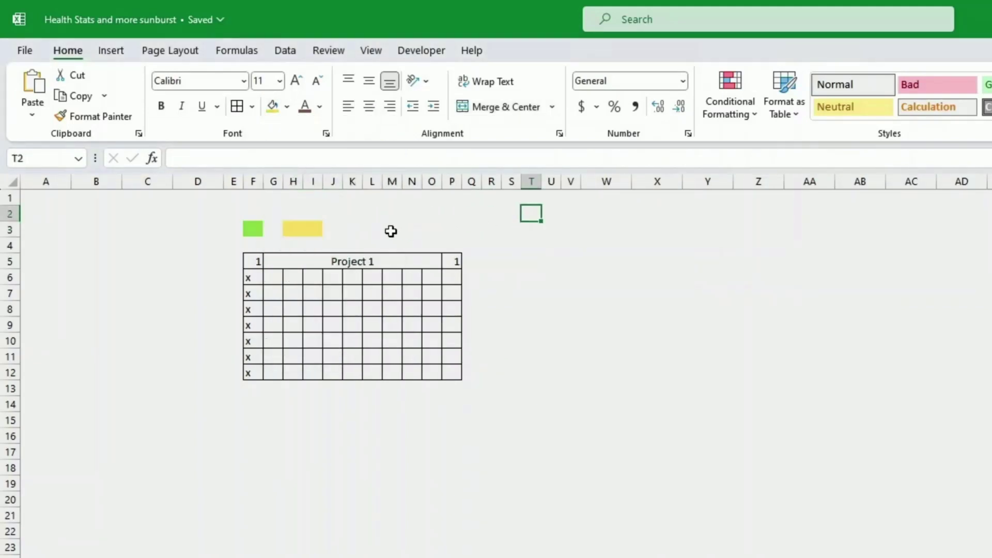
Add list data validation to green cell F3 with the Tone values E18:E20 on the projects sheet as source, and check its options.
left_click(254, 228)
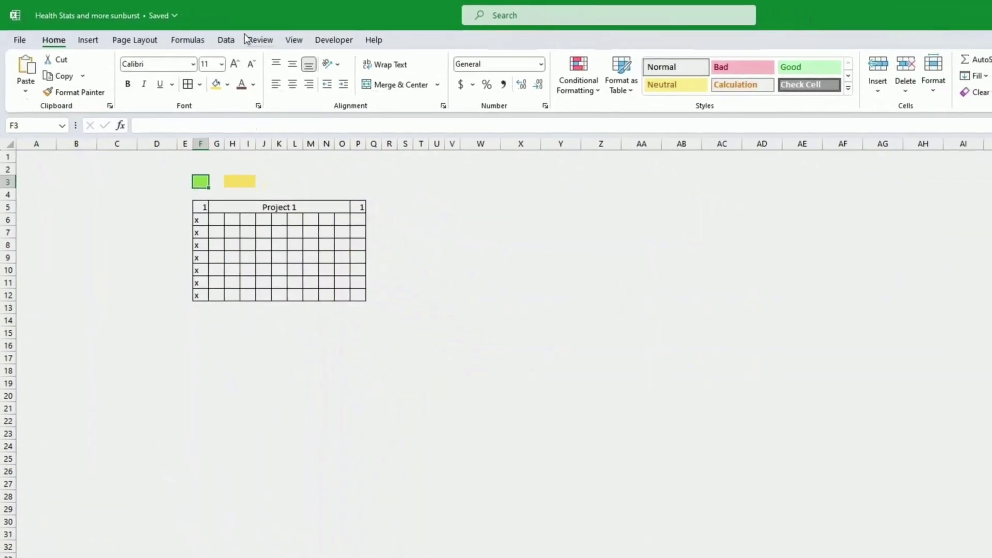
left_click(224, 41)
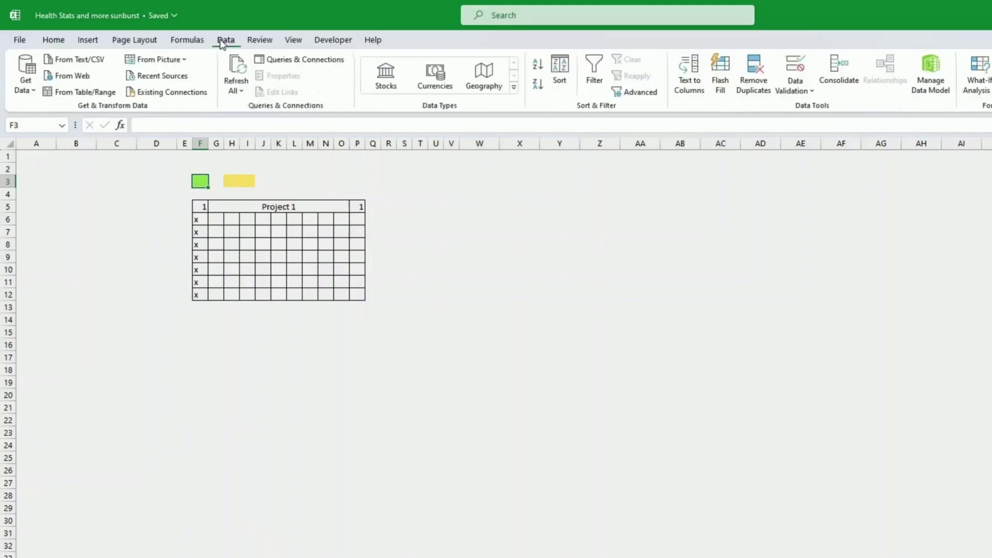
left_click(809, 93)
left_click(815, 115)
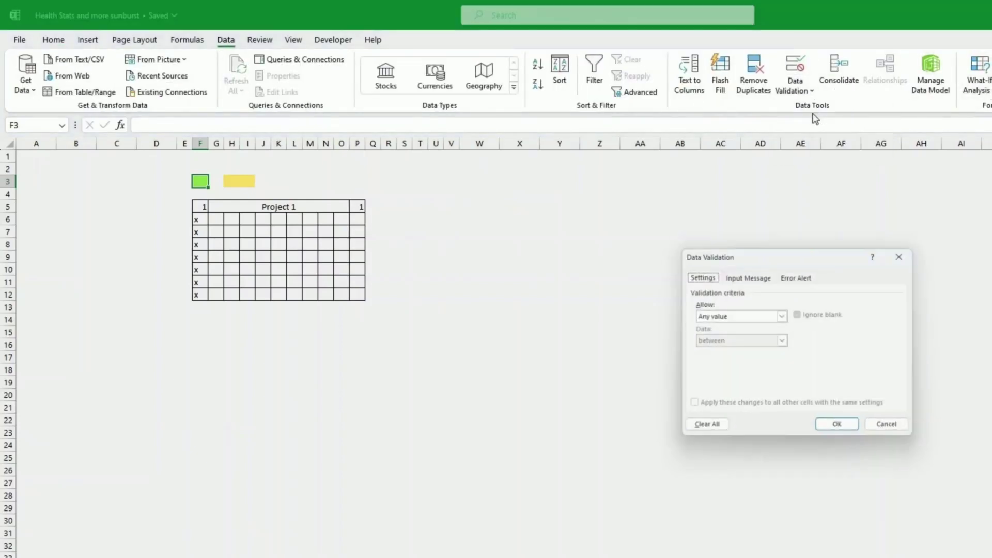
left_click(739, 315)
left_click(738, 352)
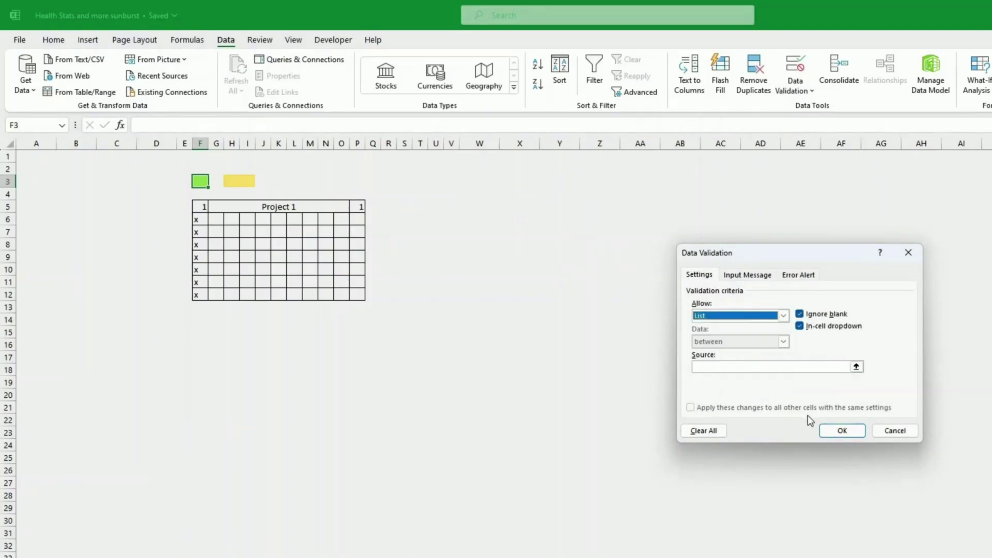
left_click(848, 367)
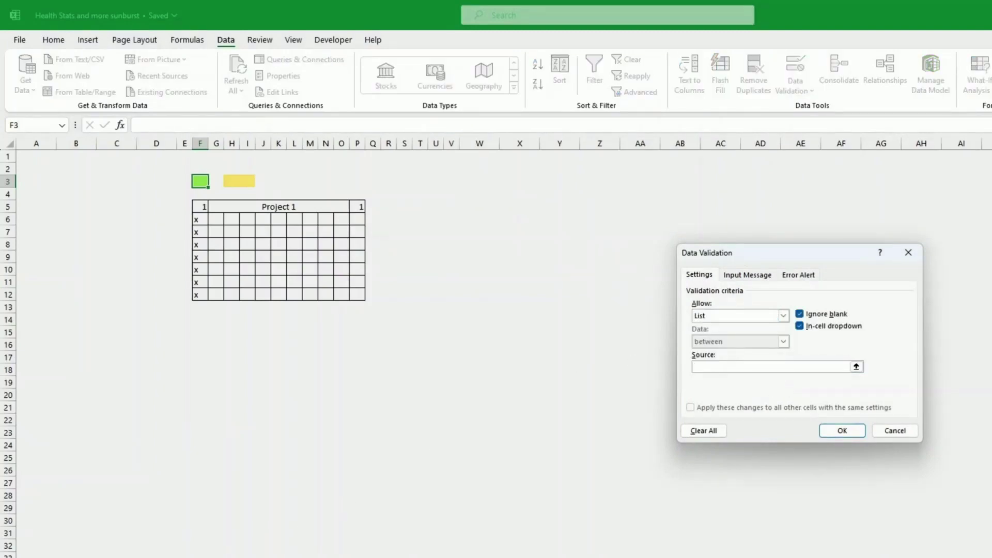
key("ctrl+Page_Down")
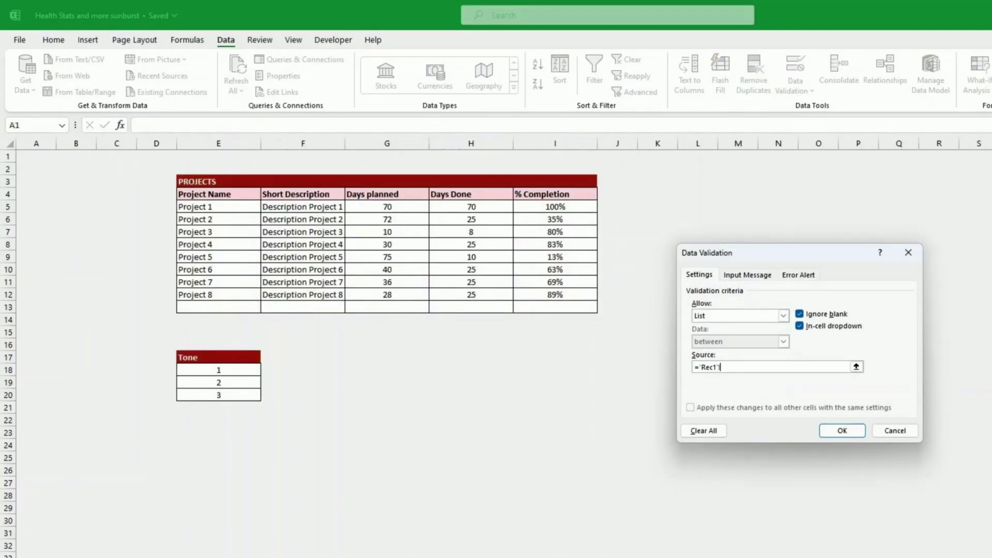
left_click(223, 370)
left_click_drag(222, 369, 221, 394)
left_click(842, 431)
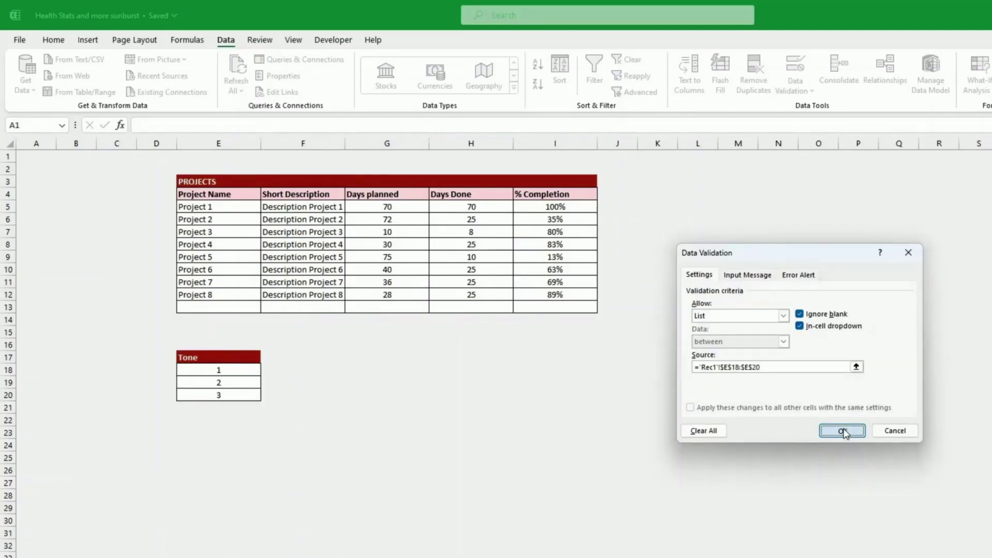
left_click(213, 182)
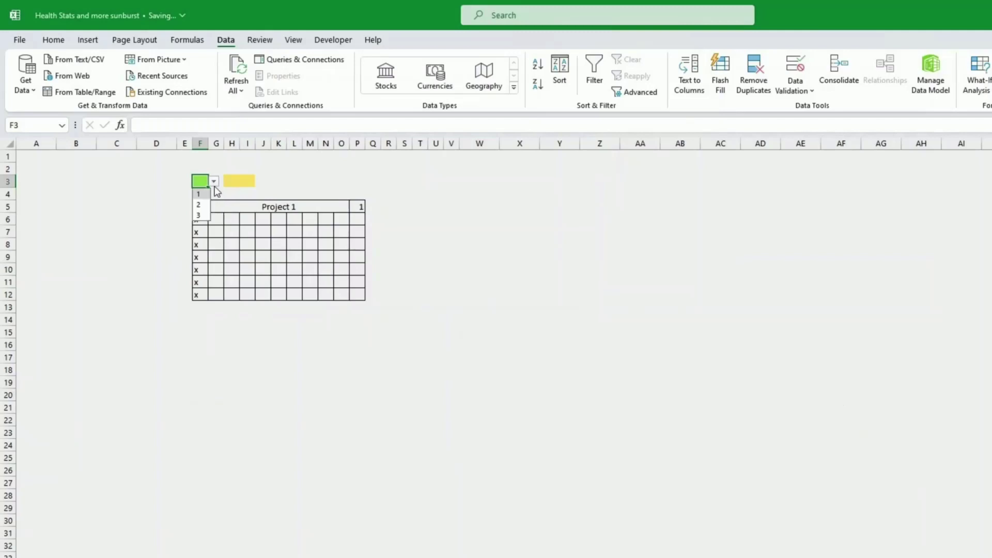
left_click(198, 194)
scroll(362, 311, "down", 1)
left_click(295, 395)
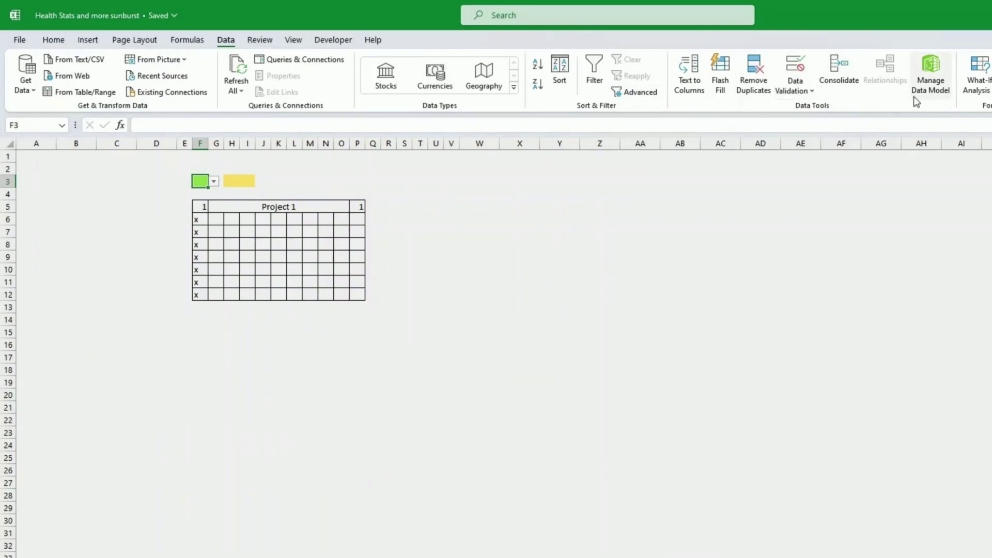
Add a data validation input message to F3 with the lines "1 - Red", "2 - Violet" and "3 - Blue".
left_click(797, 92)
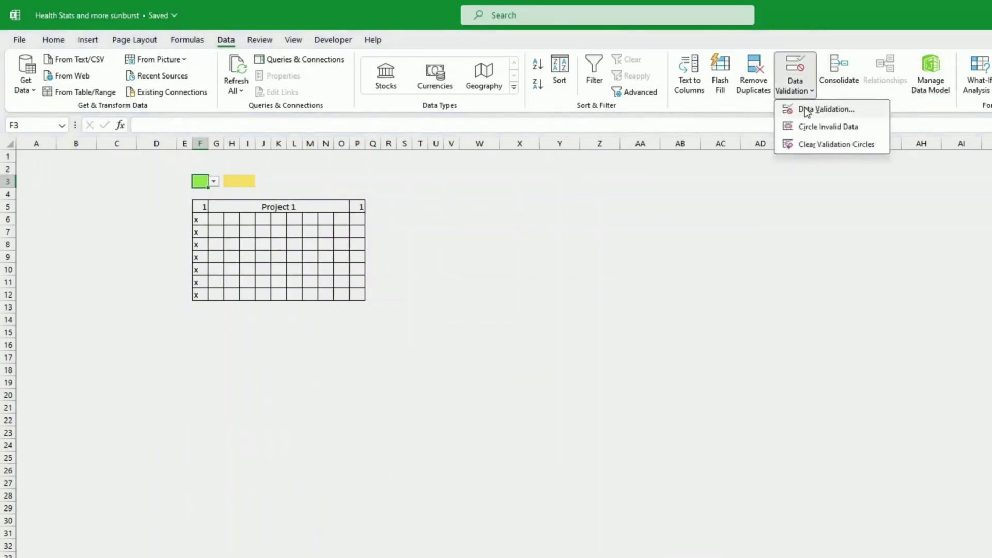
left_click(804, 109)
left_click(748, 275)
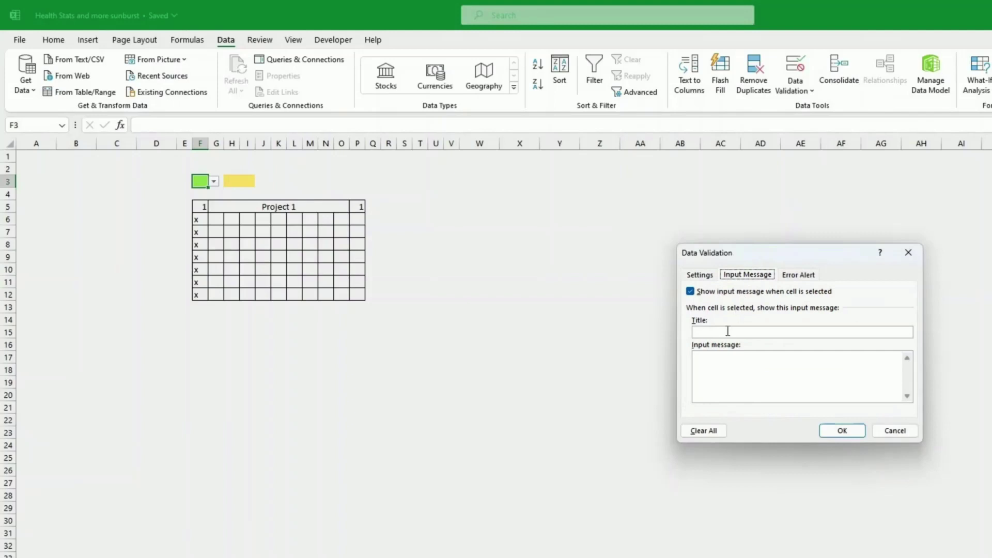
left_click(710, 358)
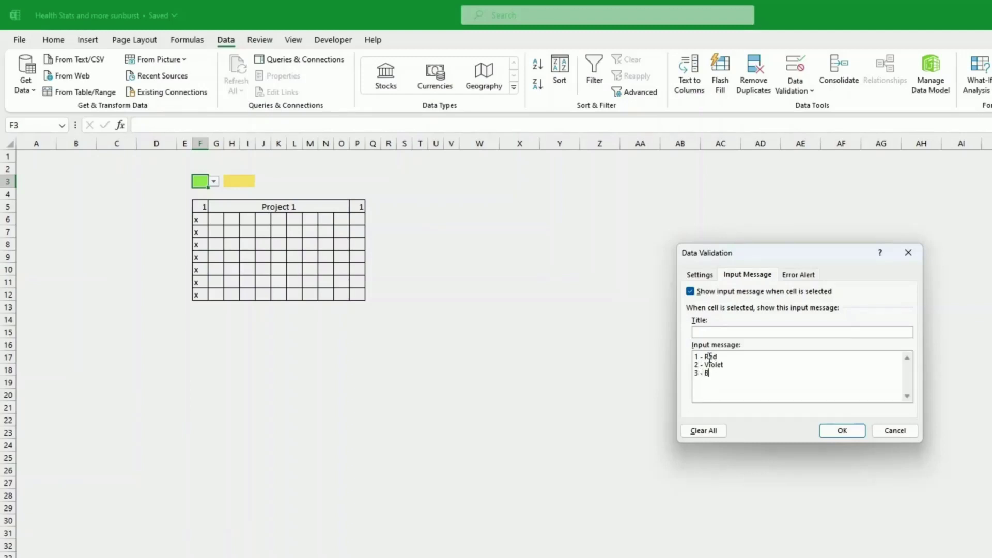
left_click(842, 431)
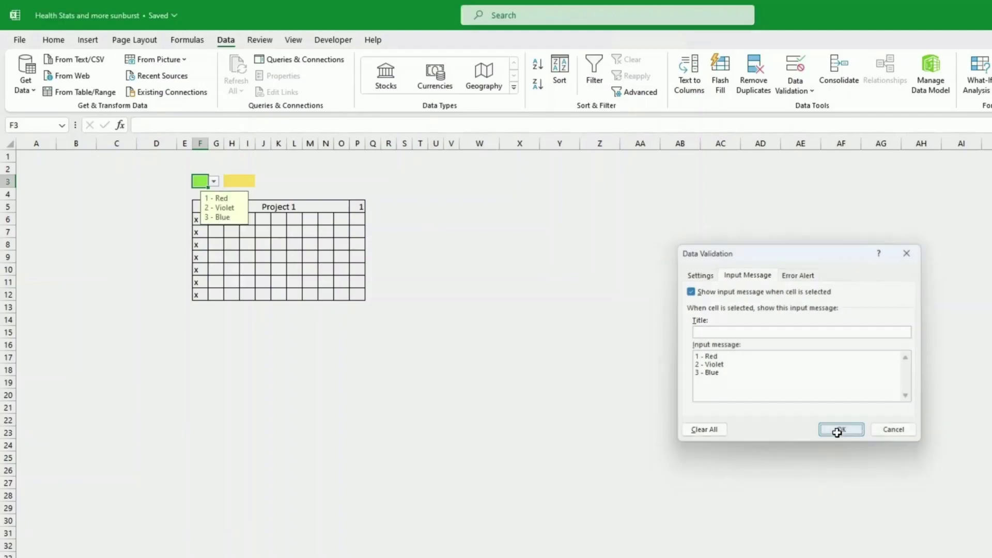
Choose tone 2 from the dropdown list in green cell F3, and select the golden merged cell H3.
left_click(479, 281)
left_click(200, 181)
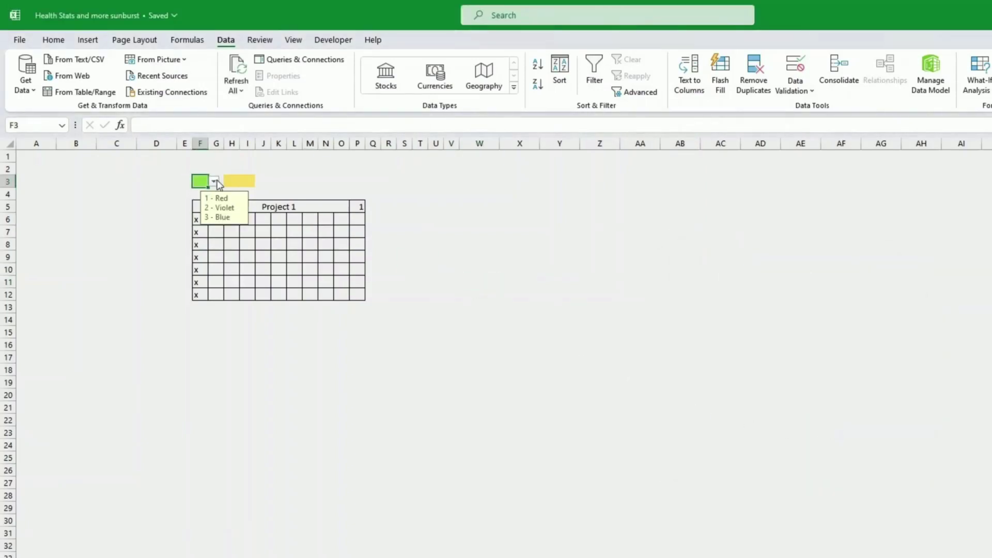
left_click(215, 182)
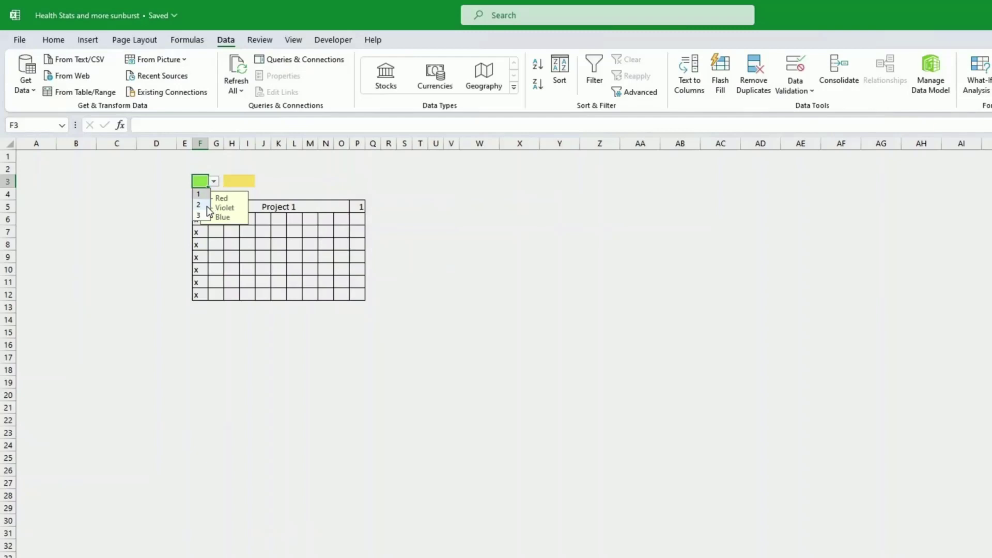
left_click(203, 205)
left_click(477, 218)
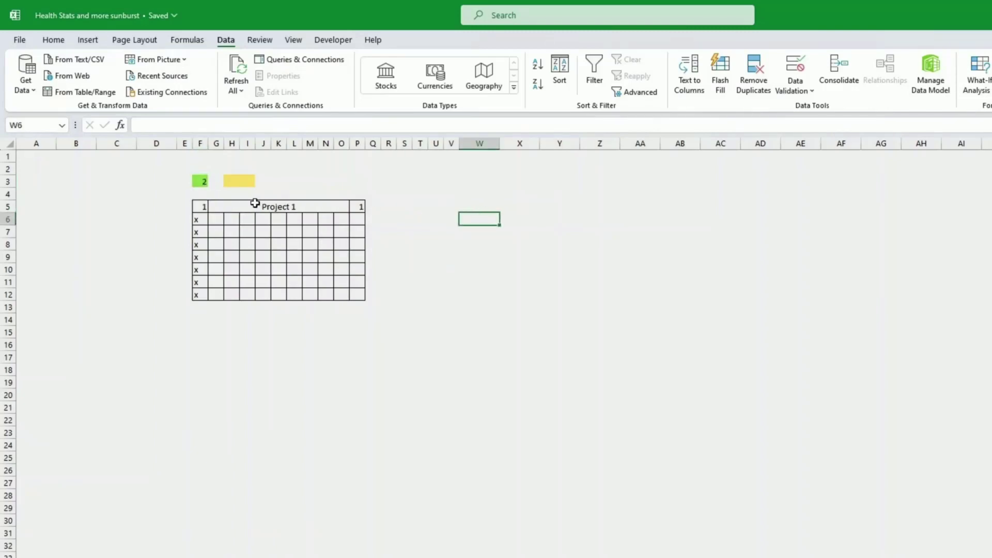
left_click(234, 181)
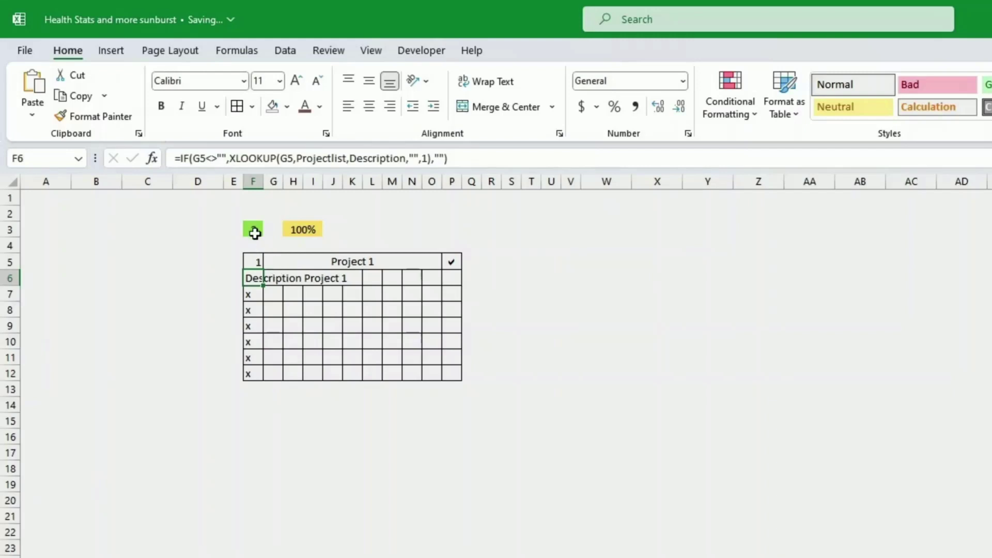
Examine the description lookup formula in F6 and the project header cell G5 it refers to.
left_click(340, 260)
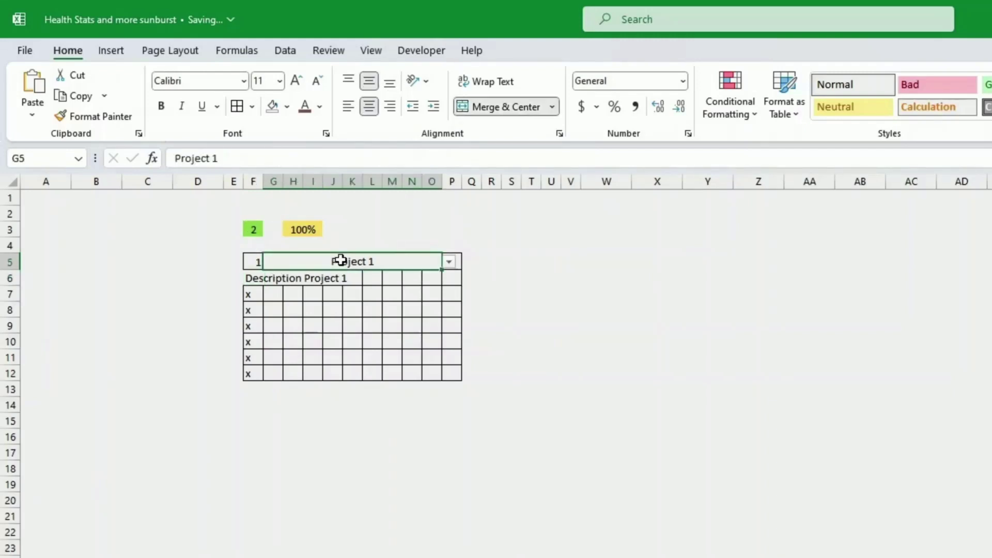
left_click(251, 278)
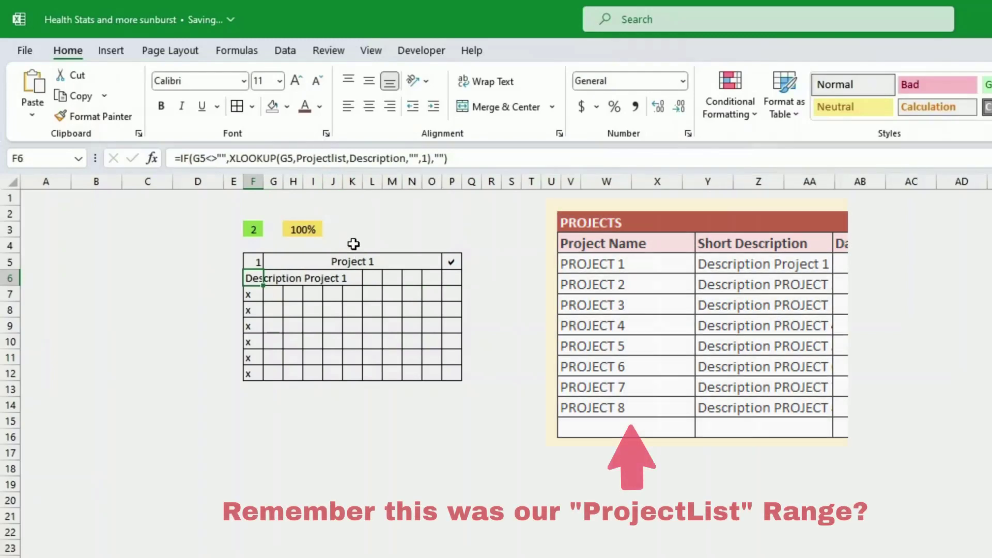
left_click(353, 260)
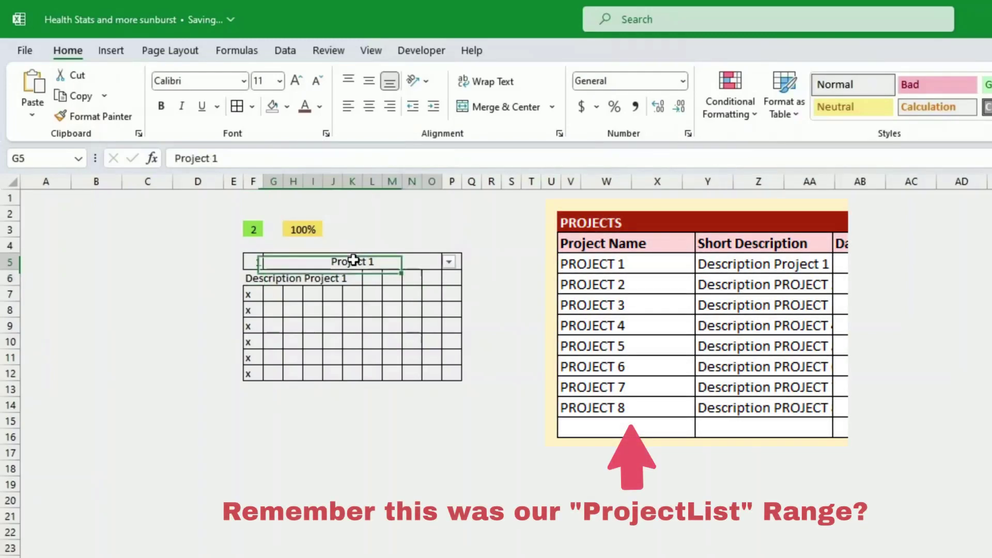
left_click(261, 280)
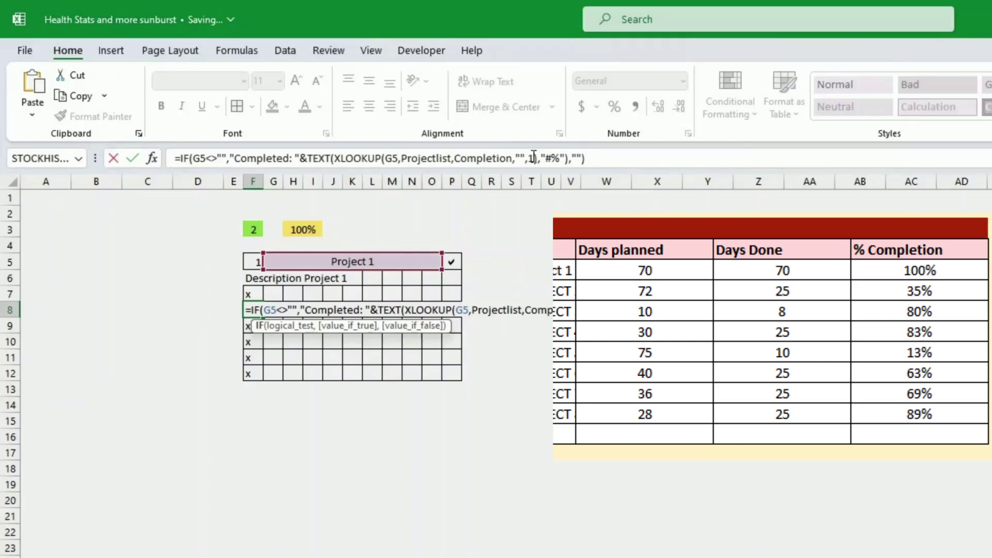
Enter =IF(G5<>"","Completed: "&TEXT(XLOOKUP(G5,Projectlist,Completion,"",1),"#%"),"") in F8, and choose Project 3 in header cell G5.
key("Return")
key("Up")
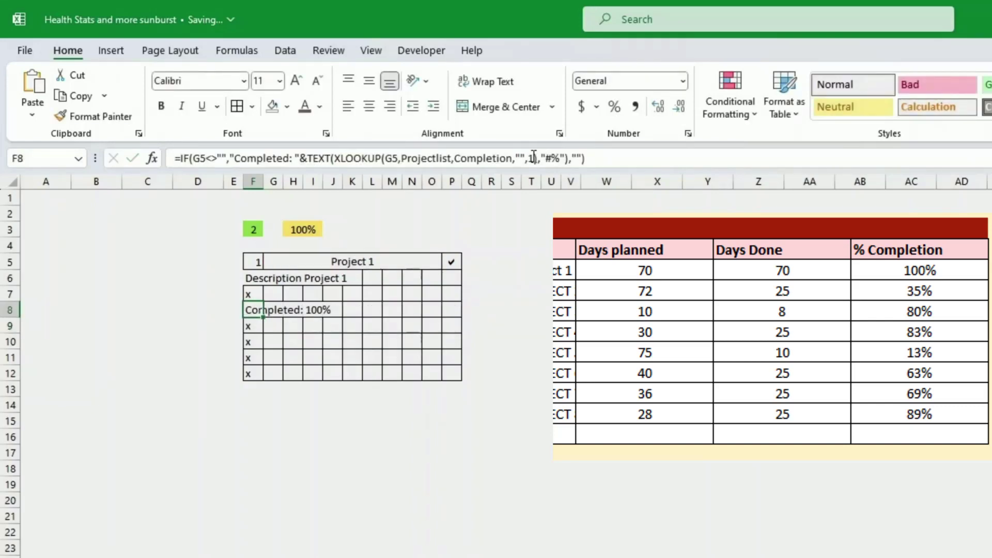
left_click(430, 262)
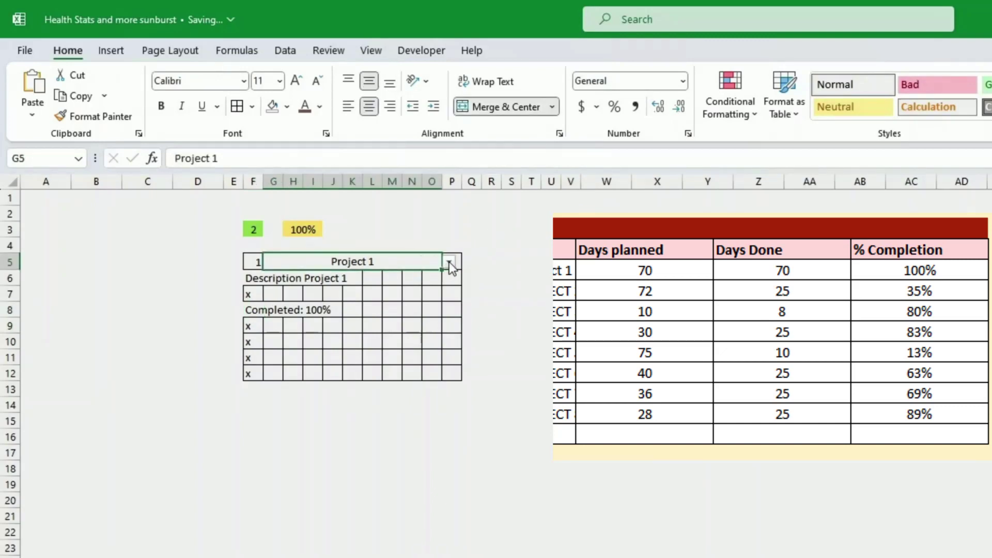
left_click(450, 262)
left_click(420, 303)
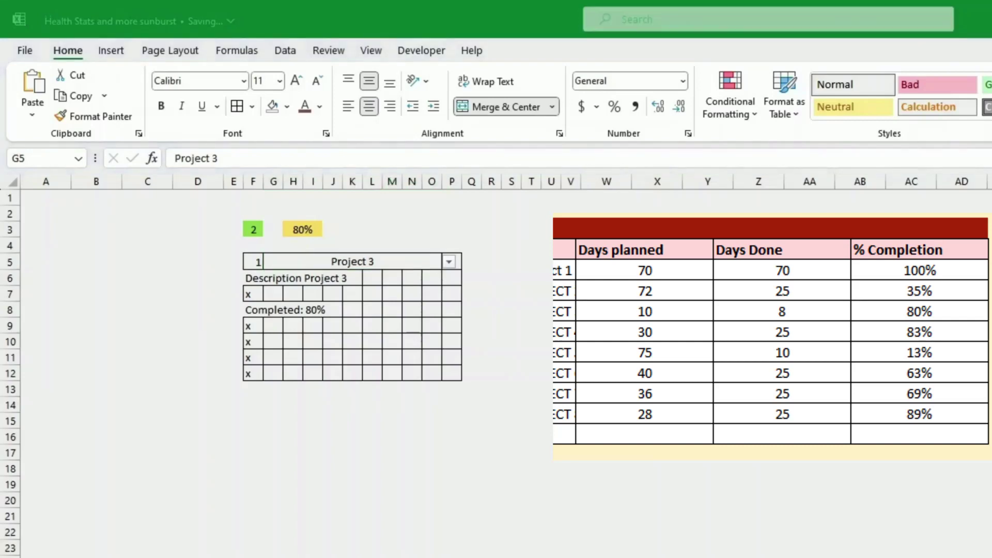
Enter =IF(G5<>"","Planned: "&XLOOKUP(G5,Projectlist,Planned,"",1)&" days","") in cell F10.
left_click(253, 341)
type("=IF(G5<>\"\",\"Planned: \"&XLOOKUP(G5,Projectlist,Planned,\"\",1)&\" days\",\"\")")
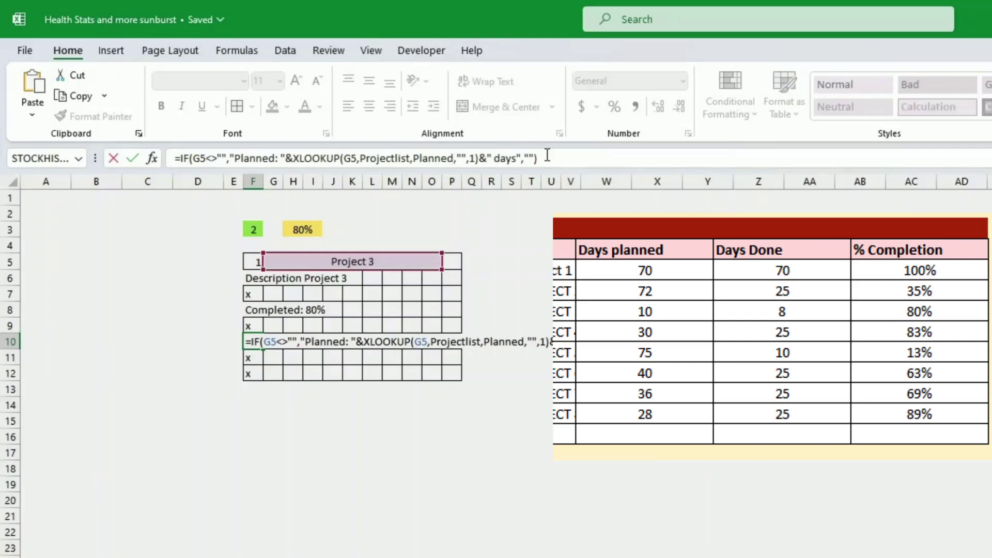
key("Return")
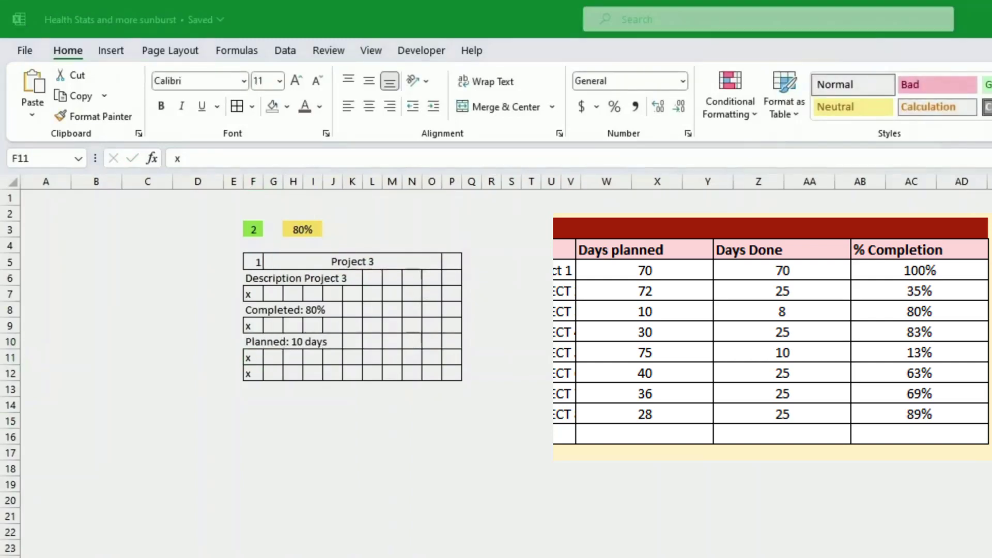
Copy the planned-days formula from F10 into F11.
left_click(252, 342)
key("ctrl+c")
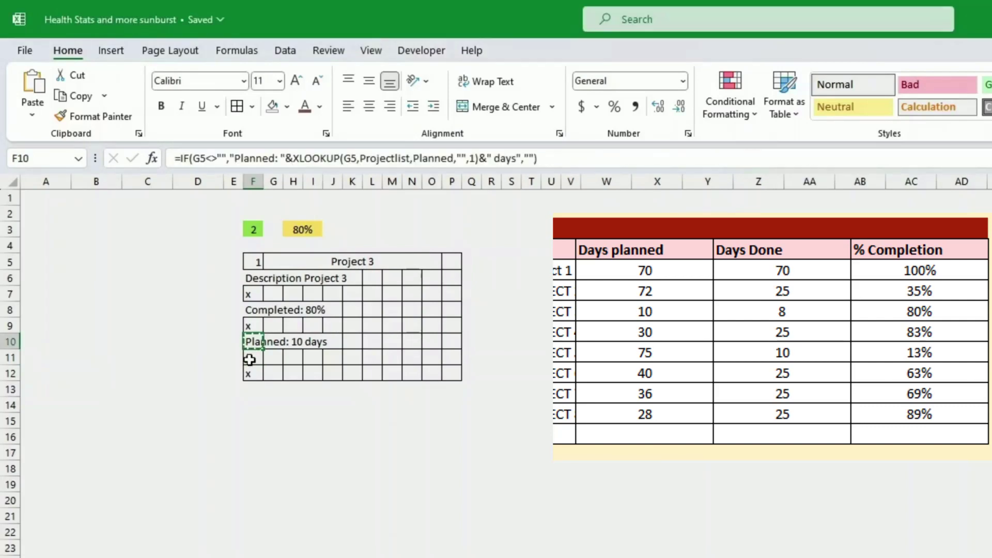
left_click(251, 358)
key("ctrl+v")
In the F11 formula, change both G6 references to G5 and replace the label text with Done.
left_click(358, 163)
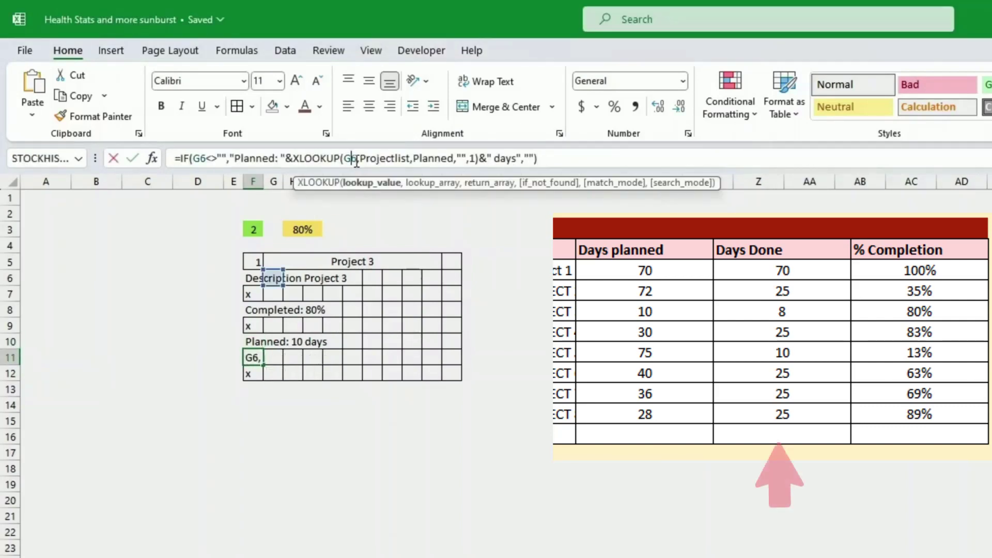
key("Delete")
type("5")
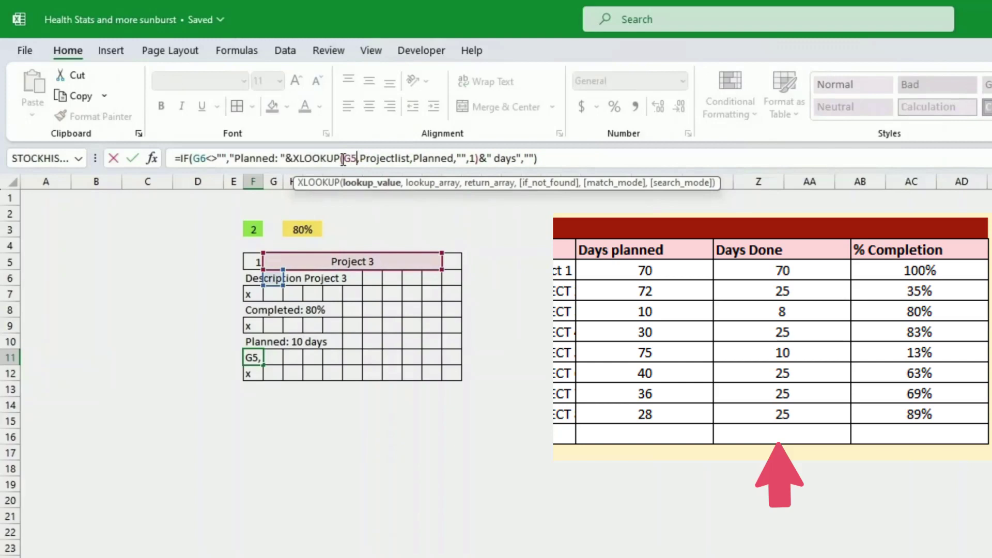
left_click(201, 162)
key("Delete")
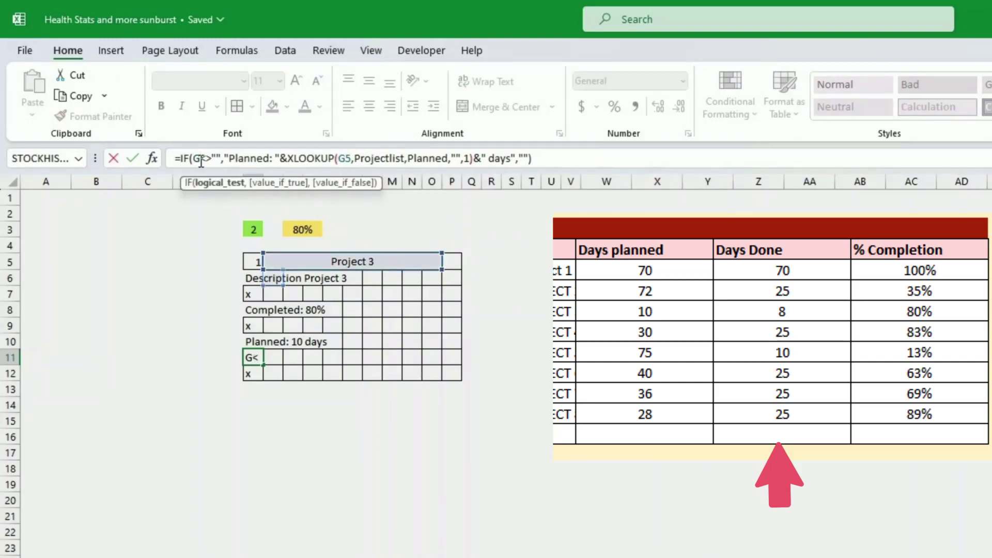
type("5")
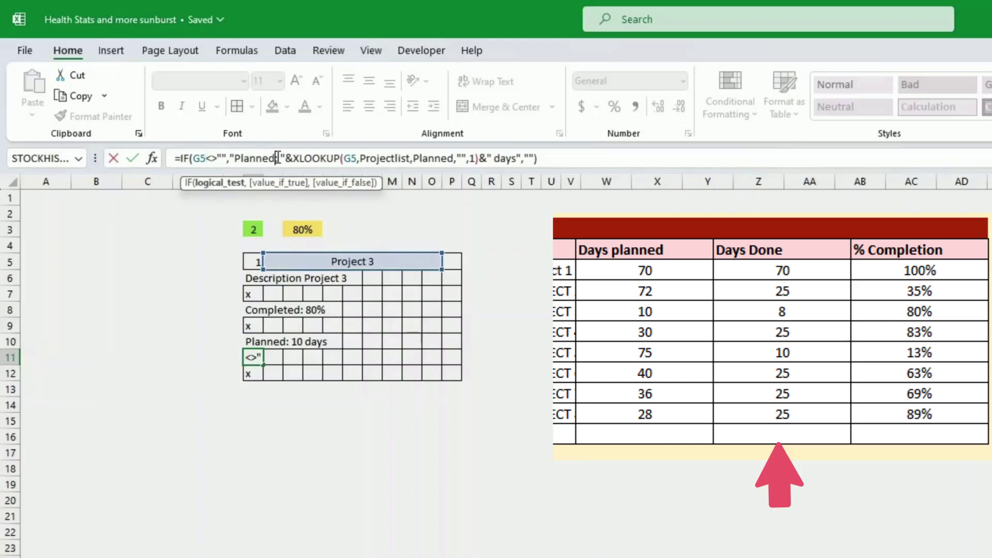
left_click_drag(275, 158, 236, 158)
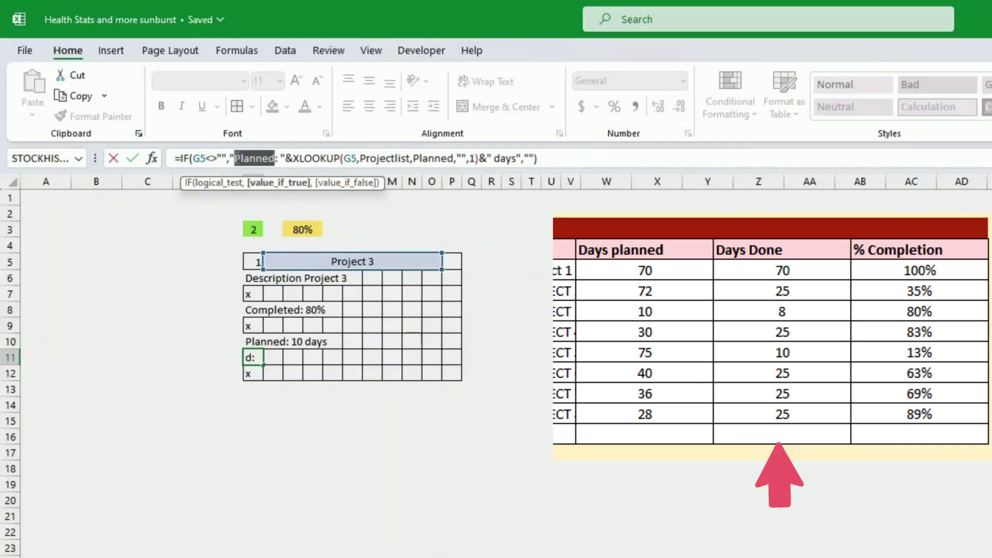
type("Done")
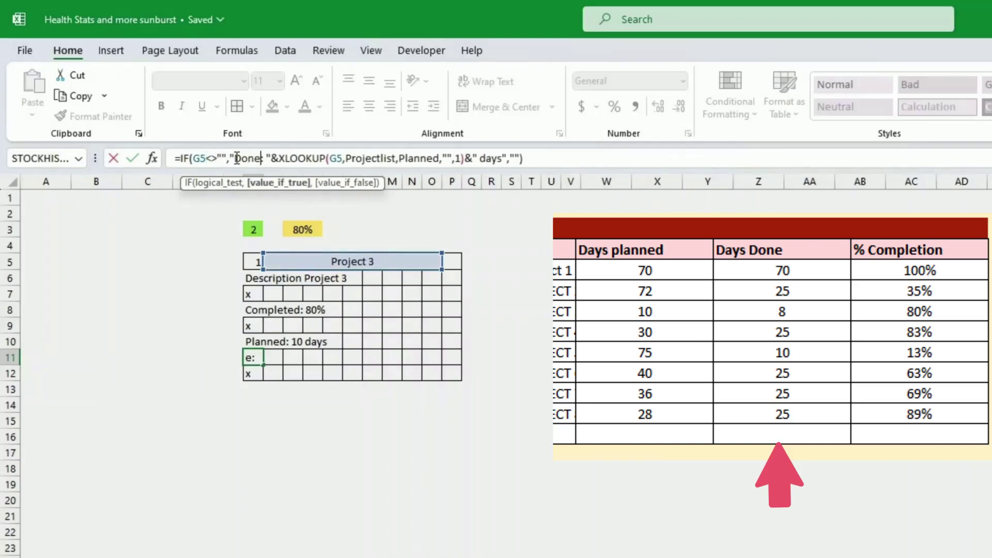
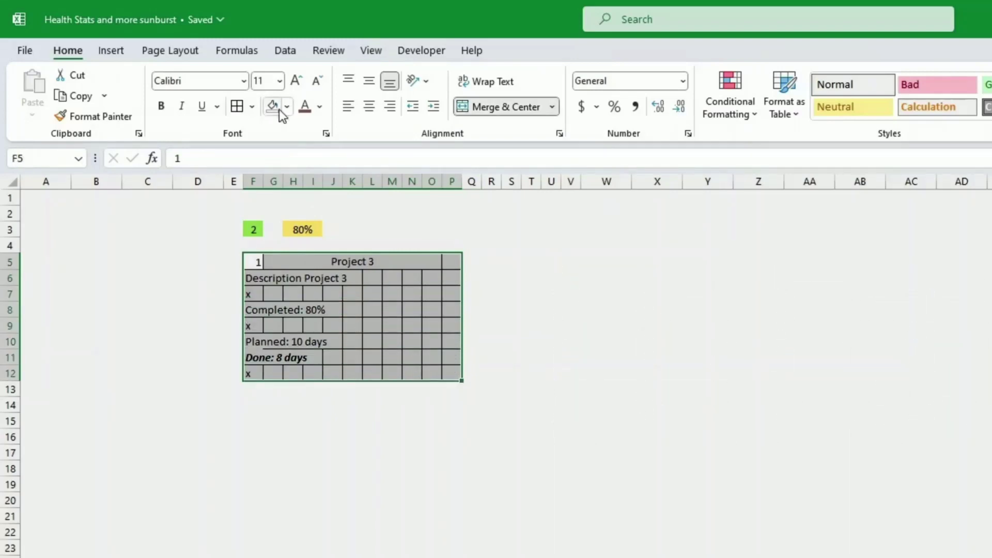
Remove all borders from the project card range F5:P12 and fill it with white.
left_click(252, 107)
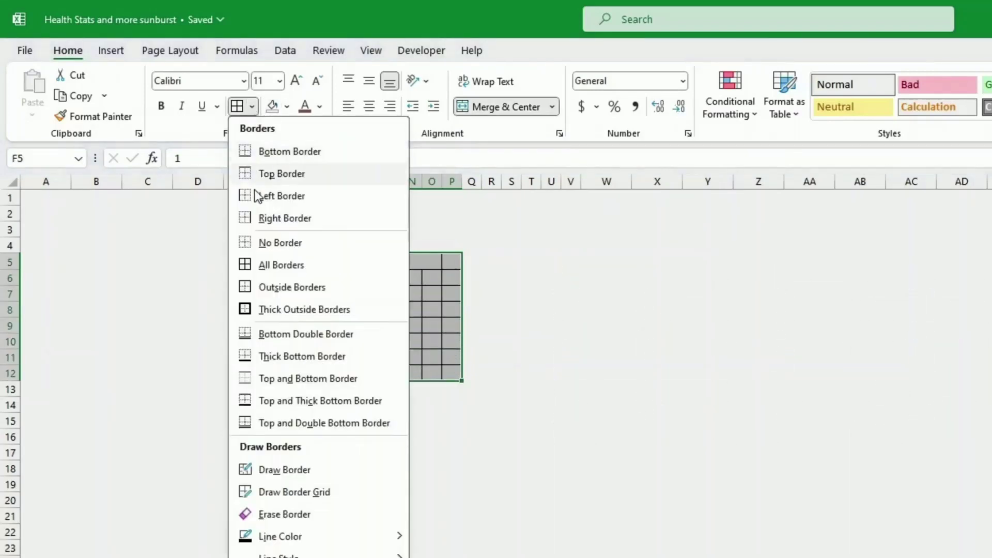
left_click(268, 244)
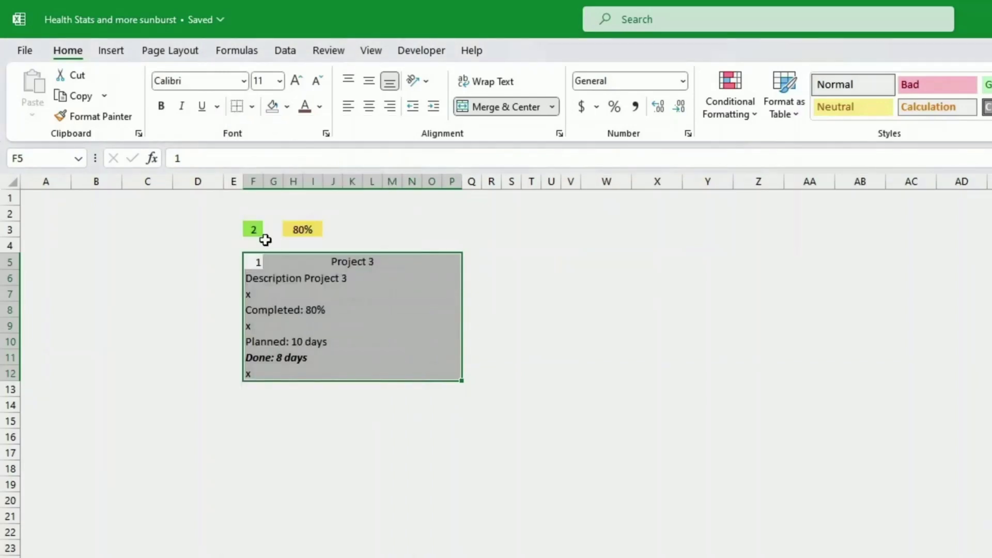
left_click(286, 107)
left_click(272, 146)
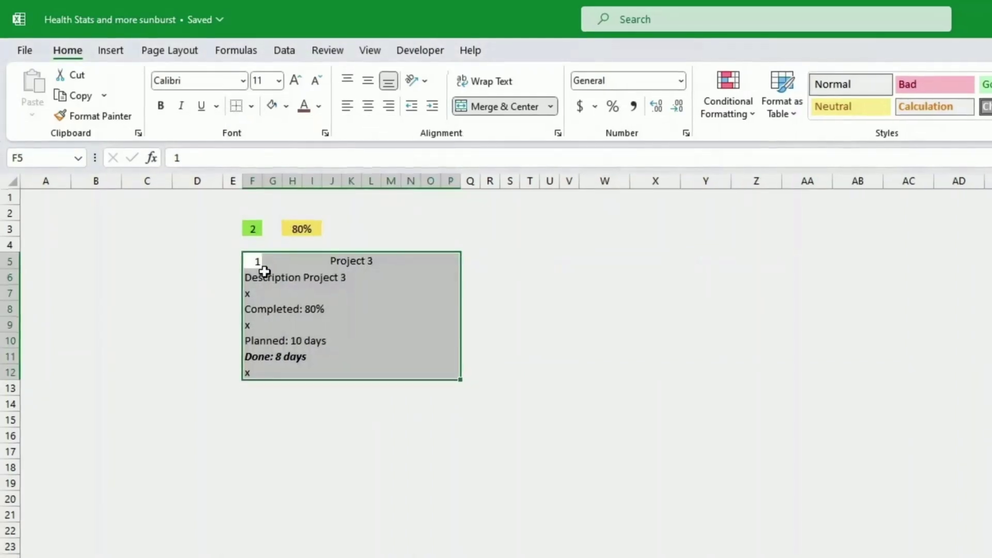
left_click(489, 225)
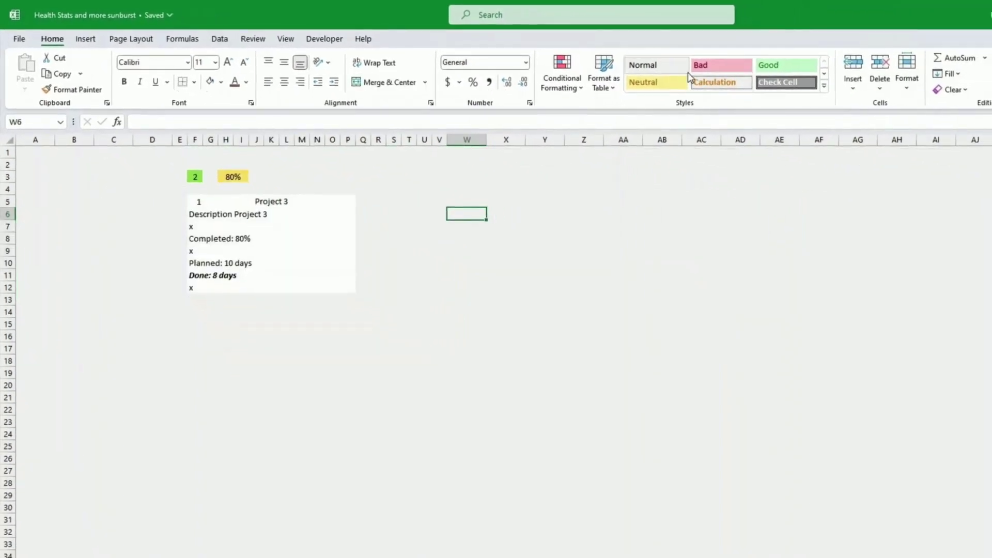
Inspect the background fill settings of the Normal cell style and accept them as they are.
right_click(689, 74)
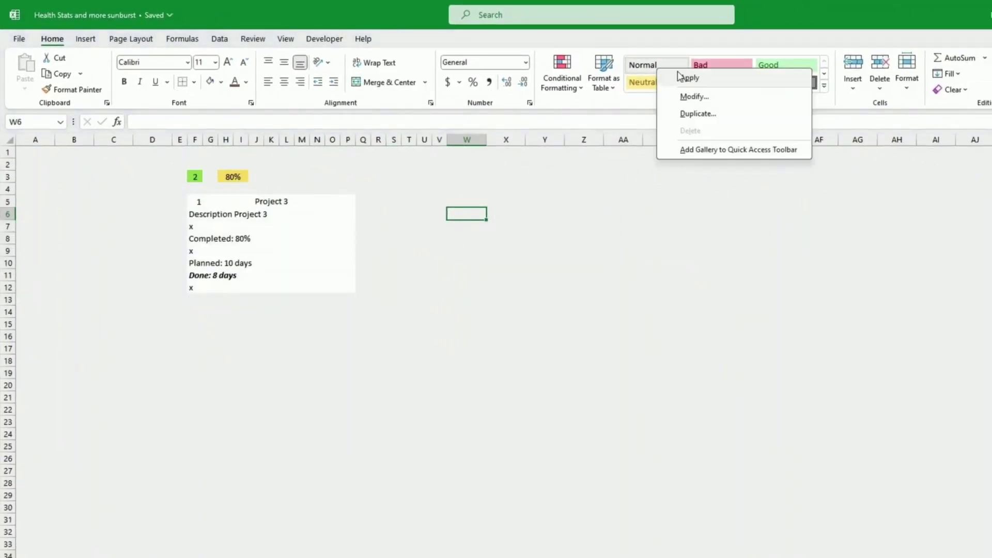
left_click(698, 97)
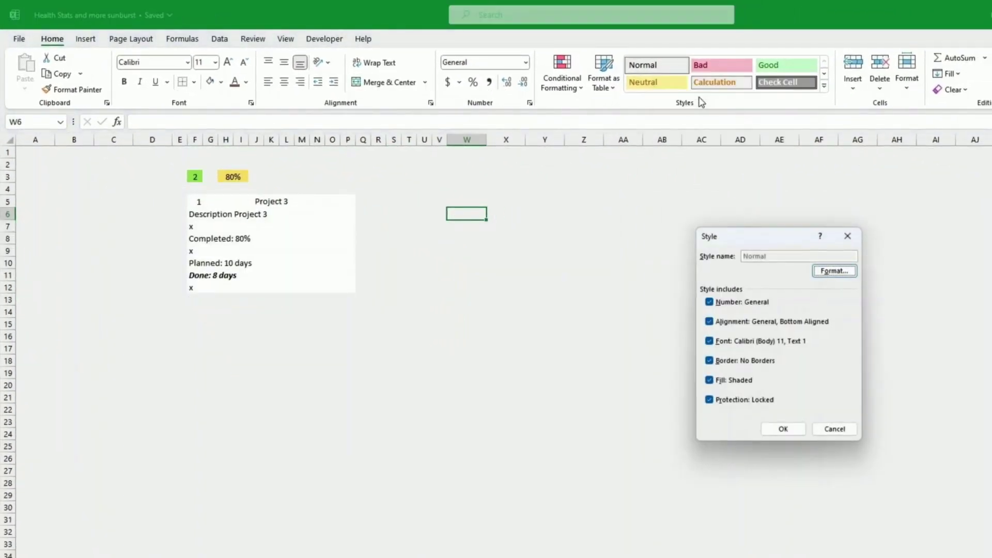
left_click(834, 272)
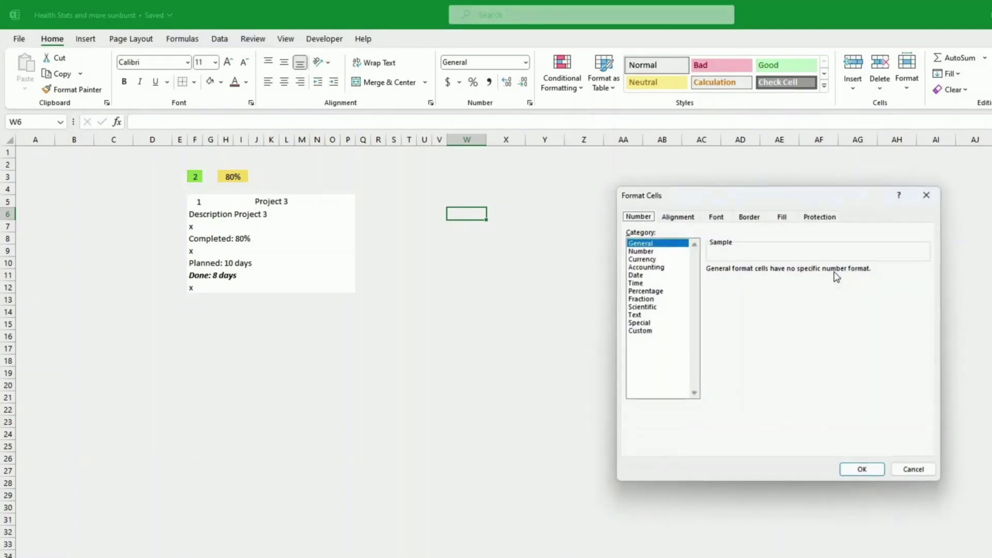
left_click(785, 220)
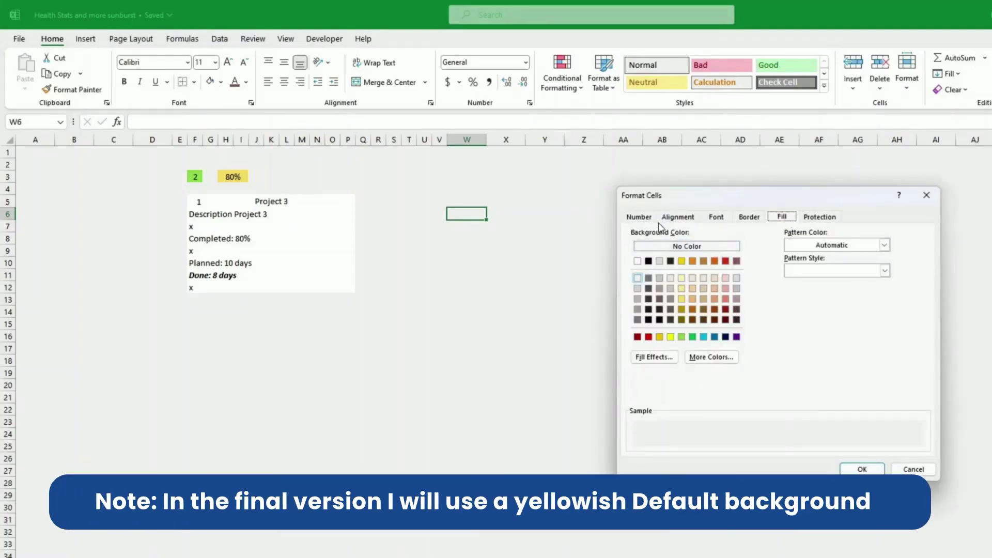
left_click(864, 469)
left_click(784, 429)
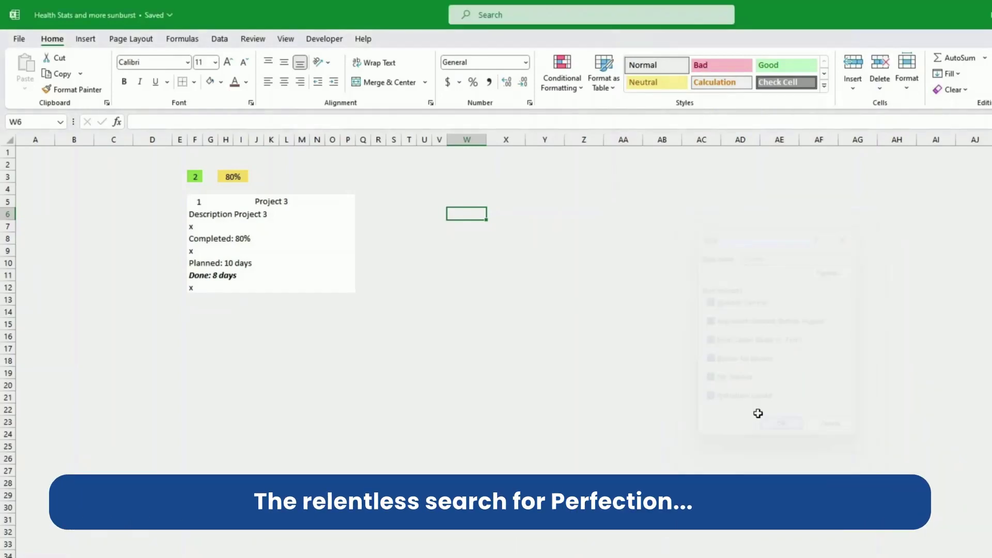
left_click_drag(197, 202, 343, 284)
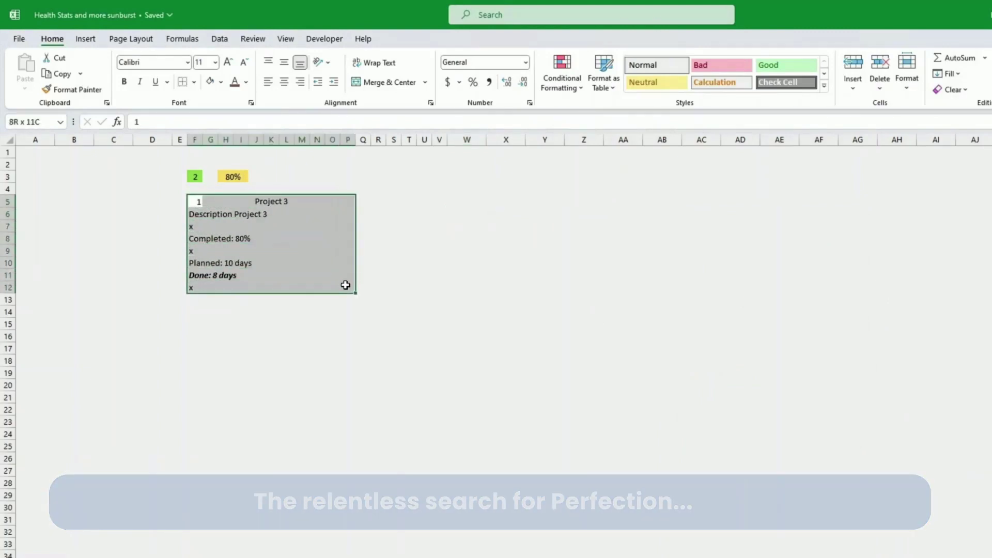
left_click(391, 278)
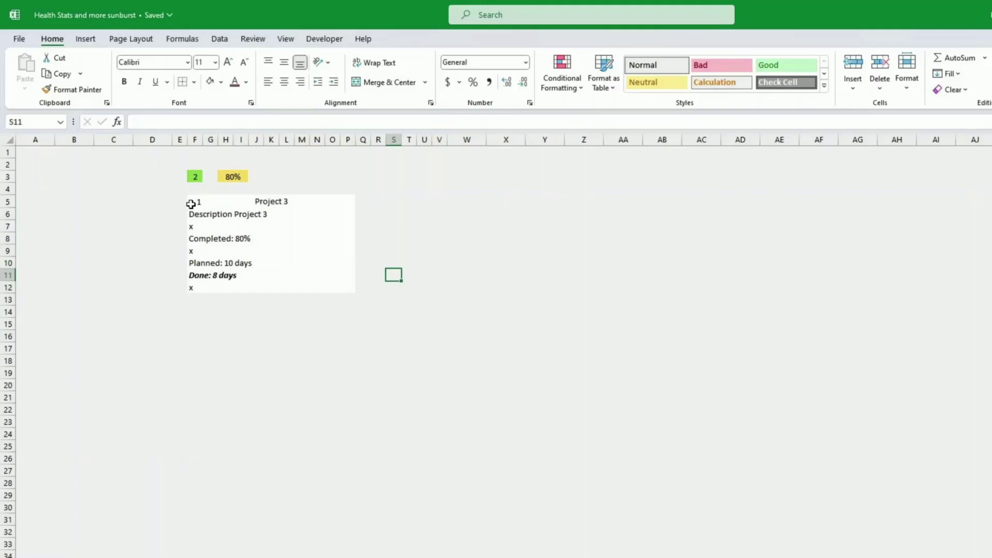
Clear the placeholder x entries from cells F7, F9 and F12 of the project card.
left_click(194, 226)
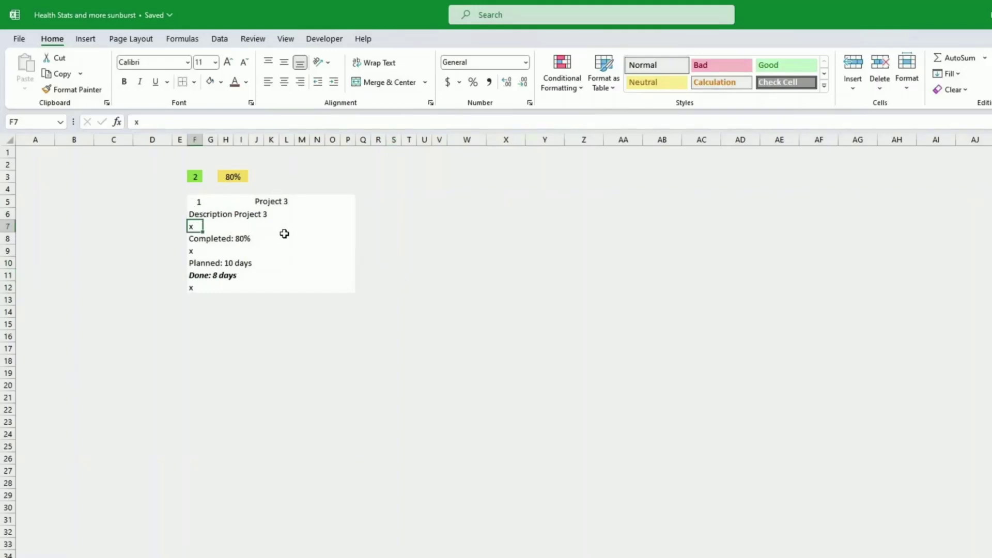
key("Down")
key("Down")
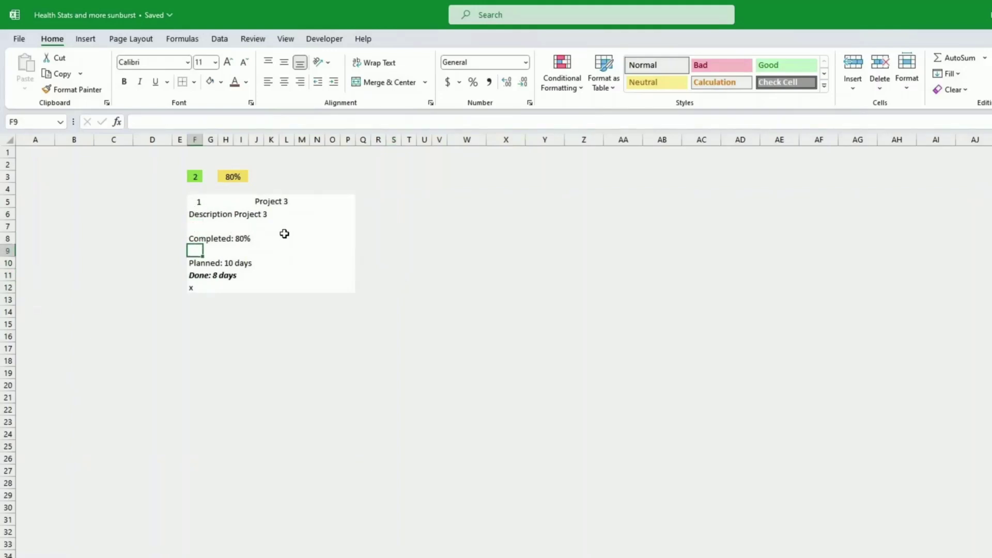
key("Down")
key("Down")
key("Down")
key("Delete")
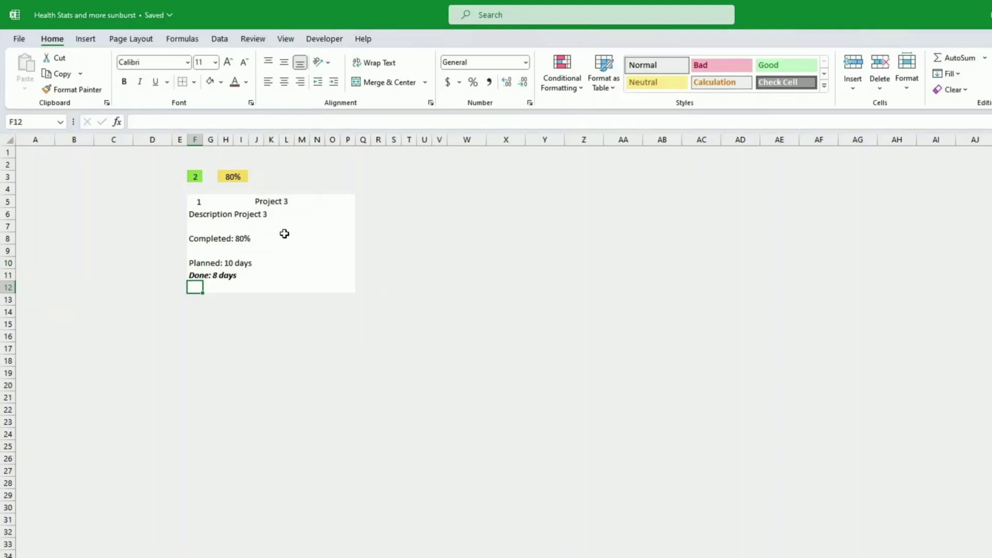
Name the tone selector cell F3 ToneBox1.
left_click(270, 202)
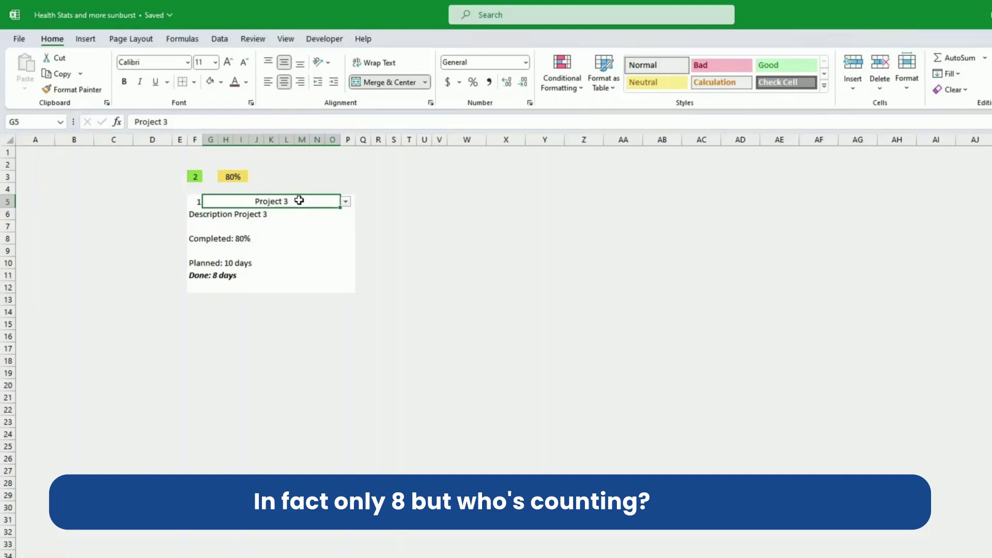
left_click(301, 187)
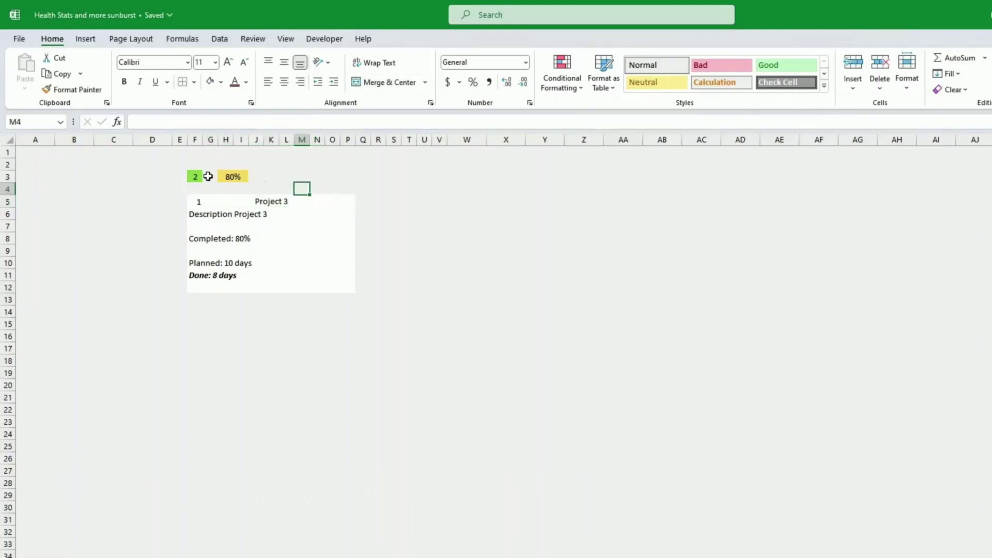
left_click(195, 176)
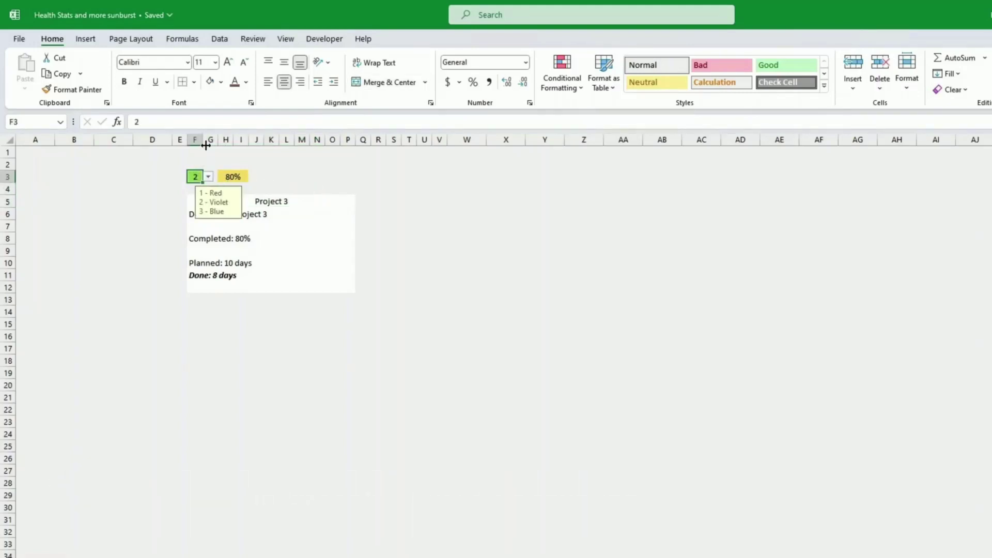
left_click(25, 123)
type("ToneBox1")
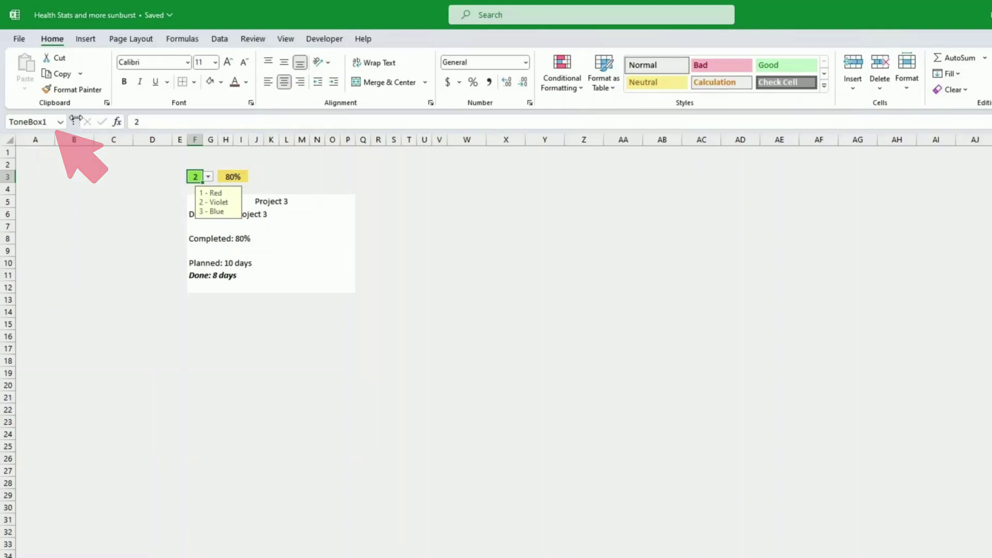
Name the completion percentage cell H3 ComboBox1.
left_click(228, 174)
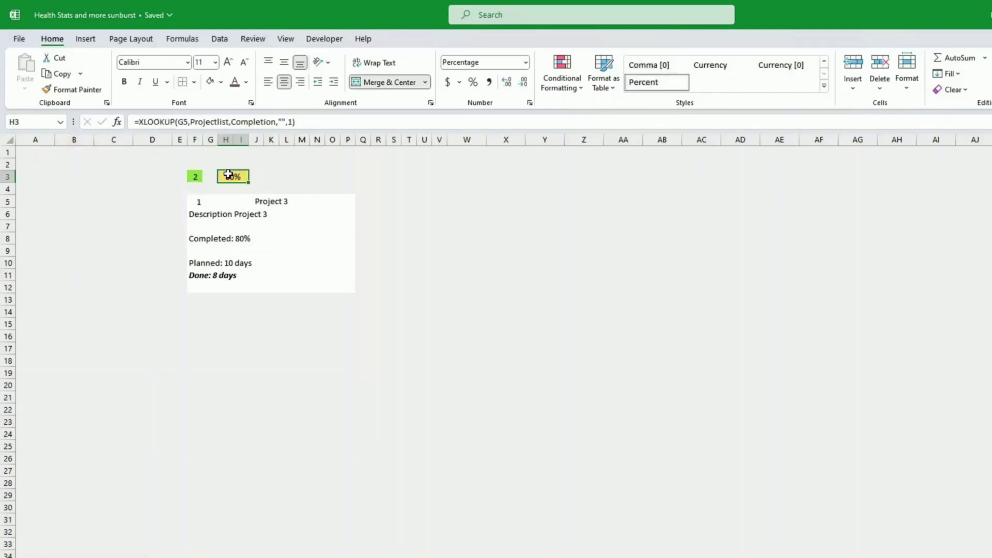
left_click(30, 124)
type("ComboBox1")
key("Return")
Clear the leftover 1 from cell F5 of the card and set the tone in cell F3 to 1.
left_click(199, 204)
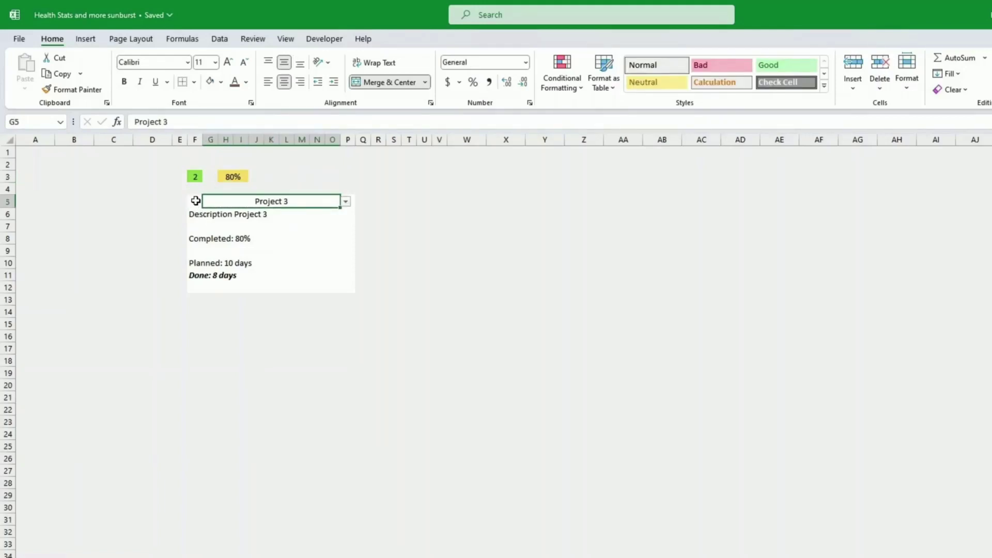
mouse_move(195, 201)
left_mouse_down()
mouse_move(359, 208)
mouse_move(349, 288)
left_mouse_up()
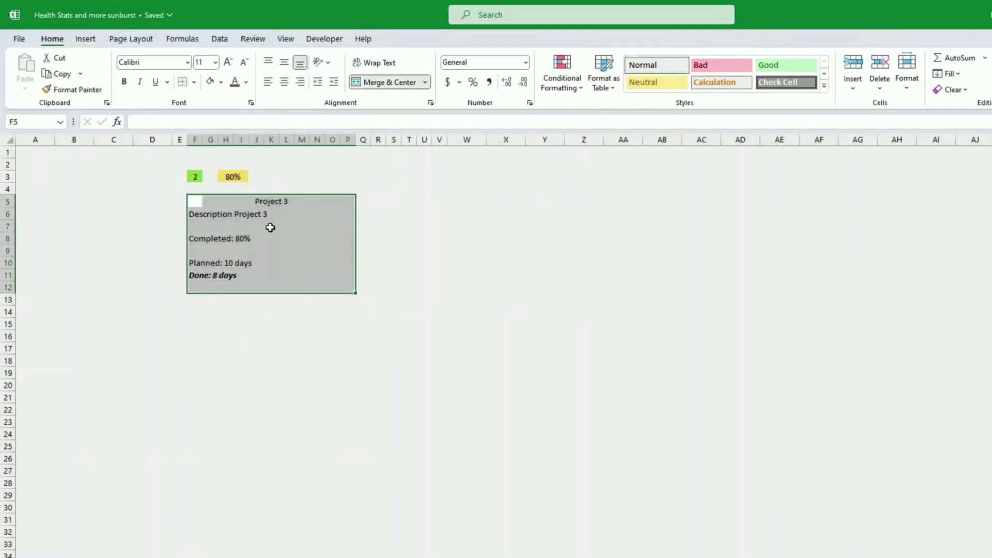
left_click_drag(193, 201, 346, 202)
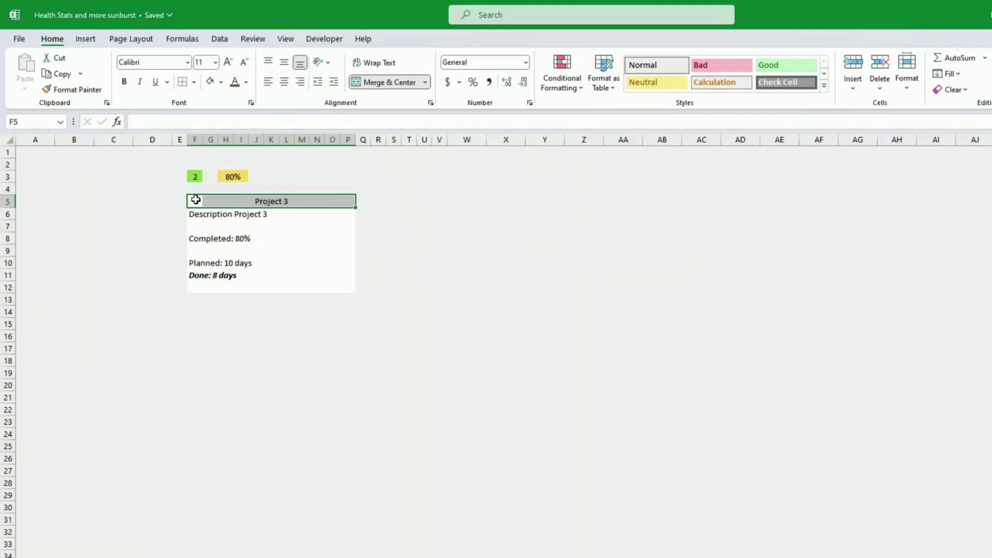
left_click(194, 176)
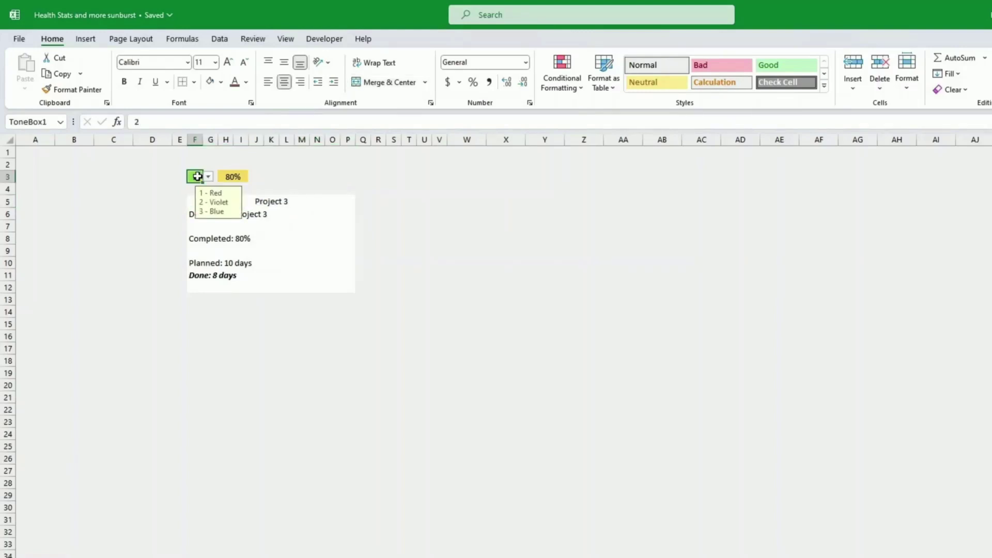
type("1")
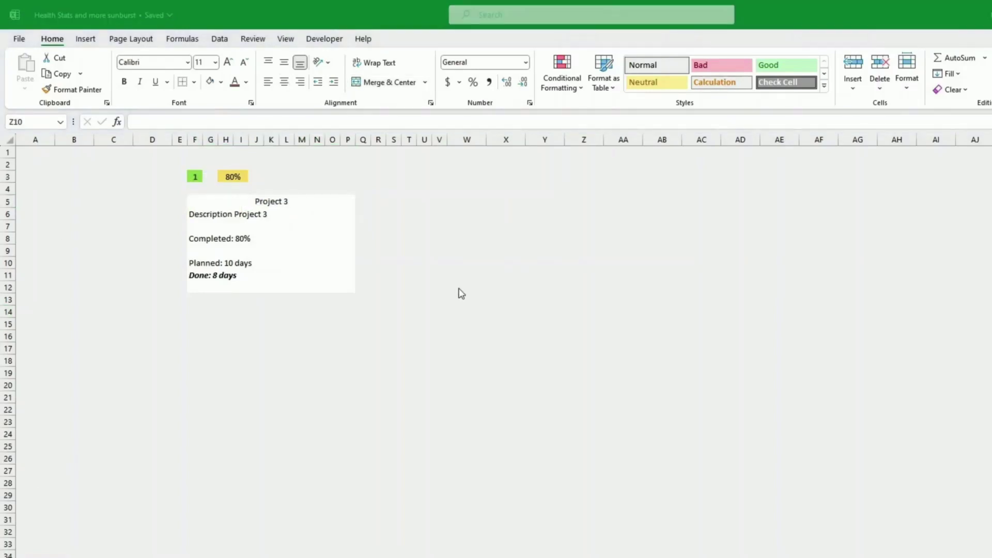
Create a formula-based conditional formatting rule for the card header F5:P5 with the condition Tonebox1=1.
left_click(584, 262)
left_click_drag(194, 204, 346, 200)
left_click(563, 78)
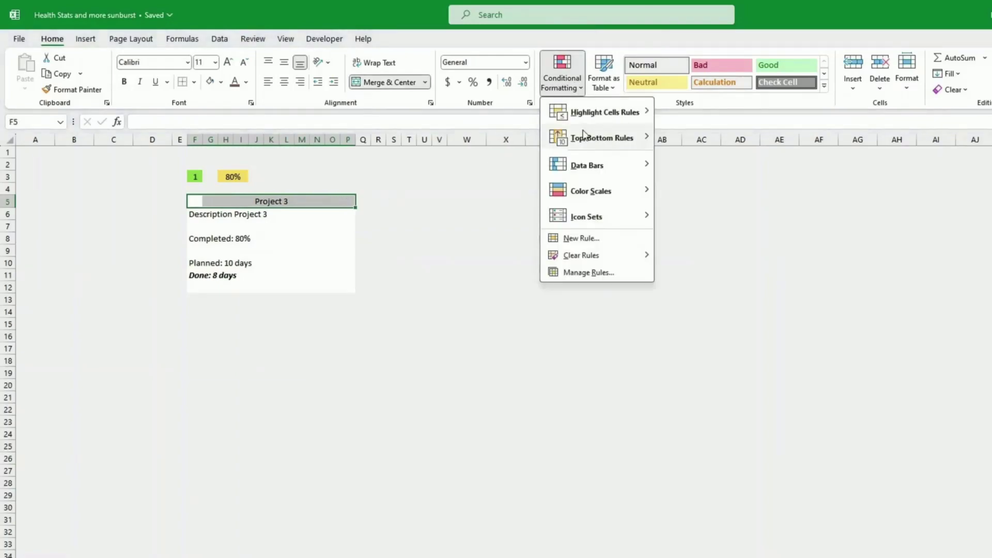
left_click(585, 237)
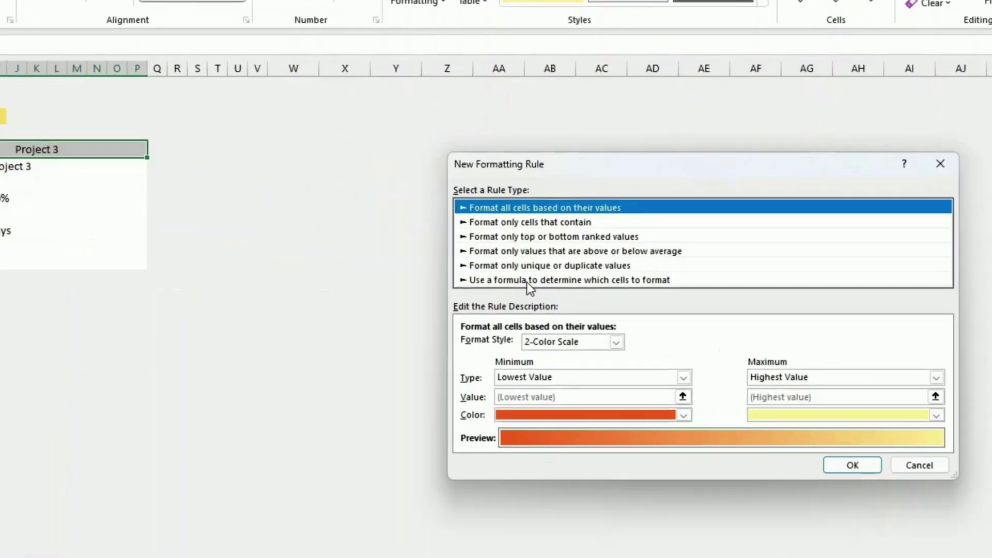
left_click(642, 297)
left_click(408, 344)
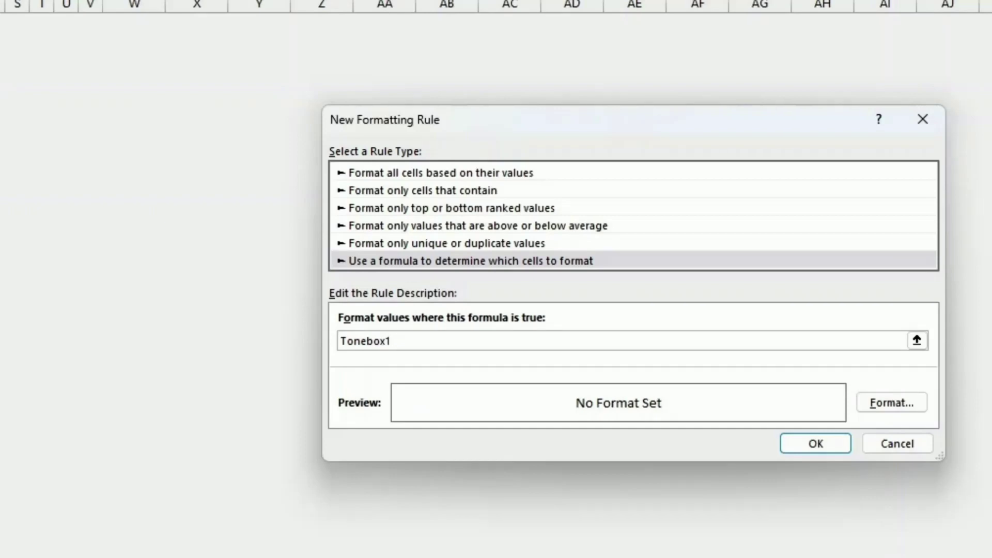
type("1")
Give the new rule a dark red fill and a bold white font.
left_click(917, 404)
left_click(576, 66)
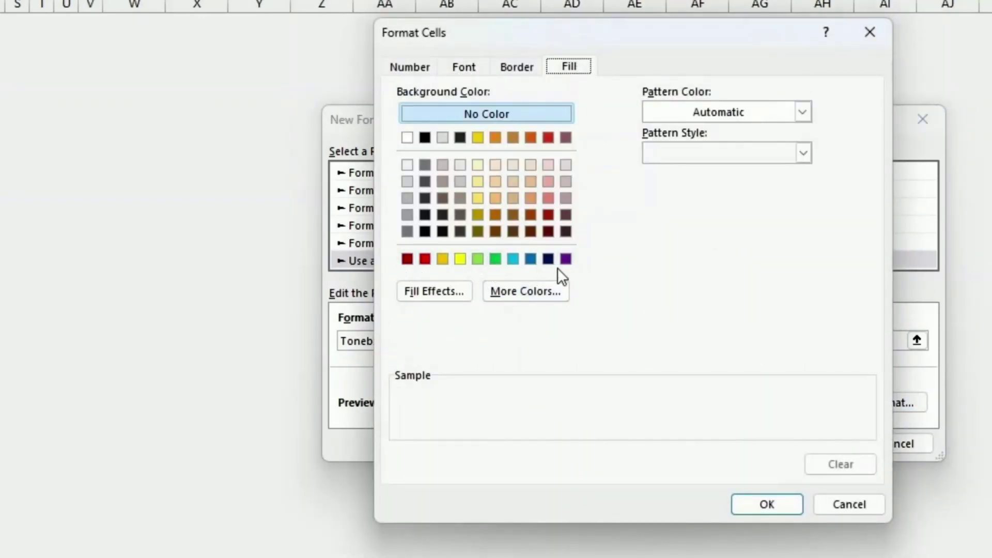
left_click(408, 258)
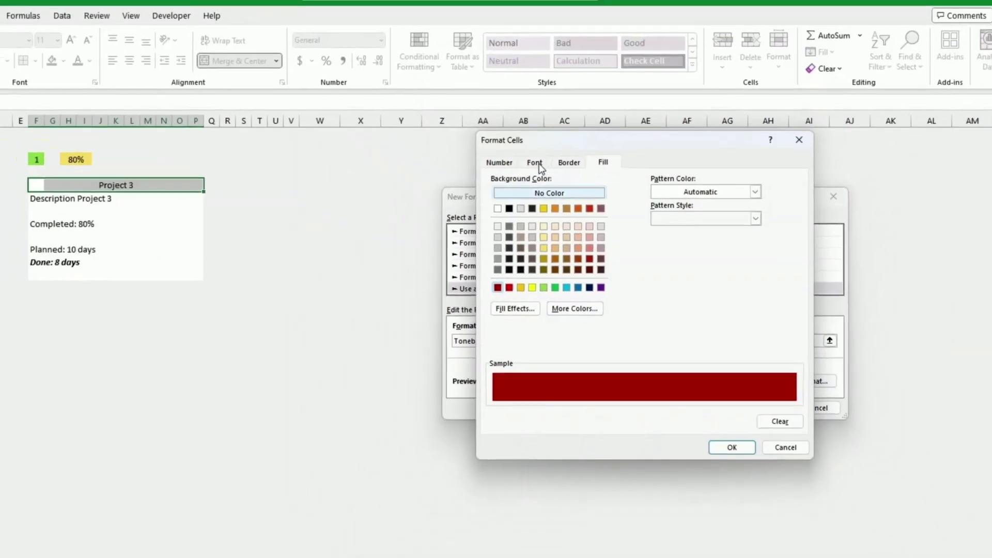
left_click(518, 142)
left_click(691, 223)
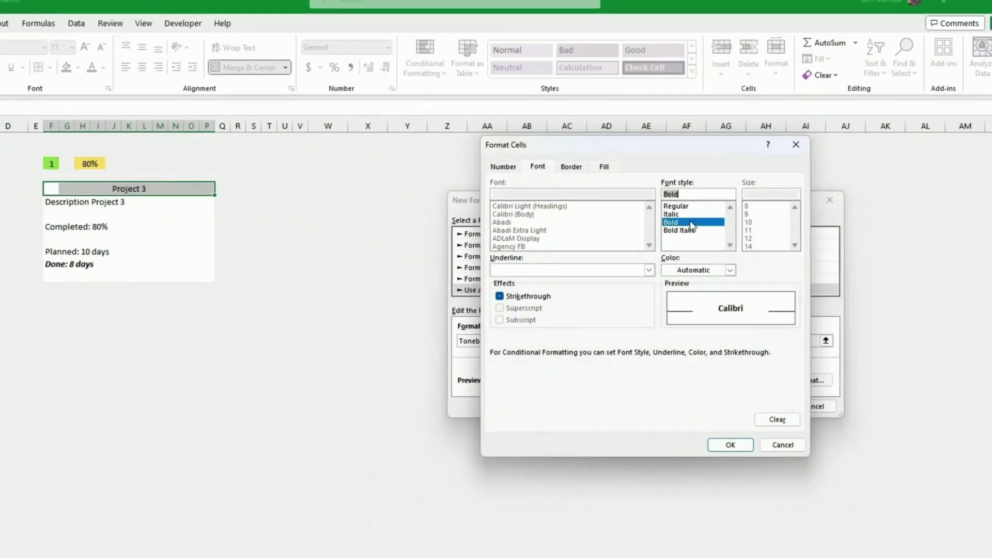
left_click(698, 271)
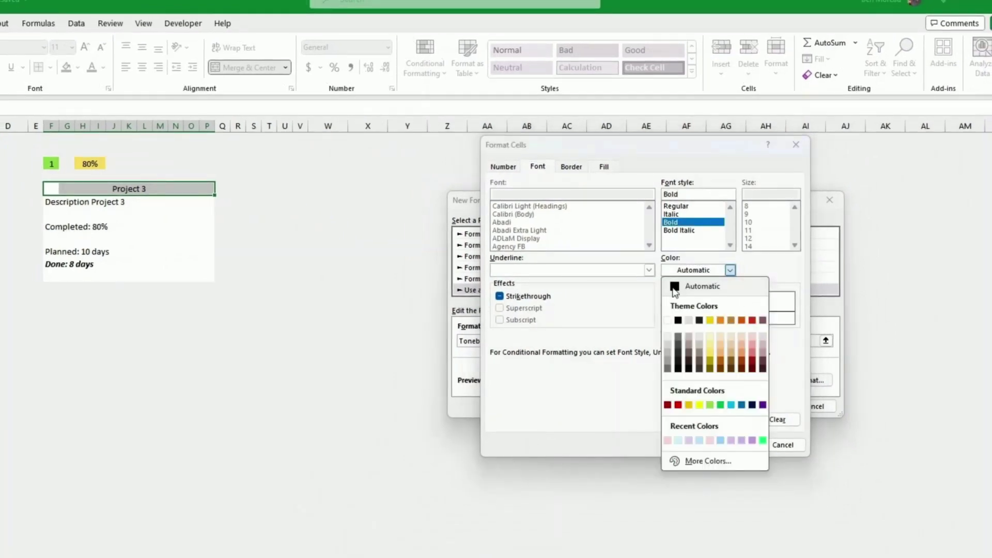
left_click(667, 320)
left_click(731, 445)
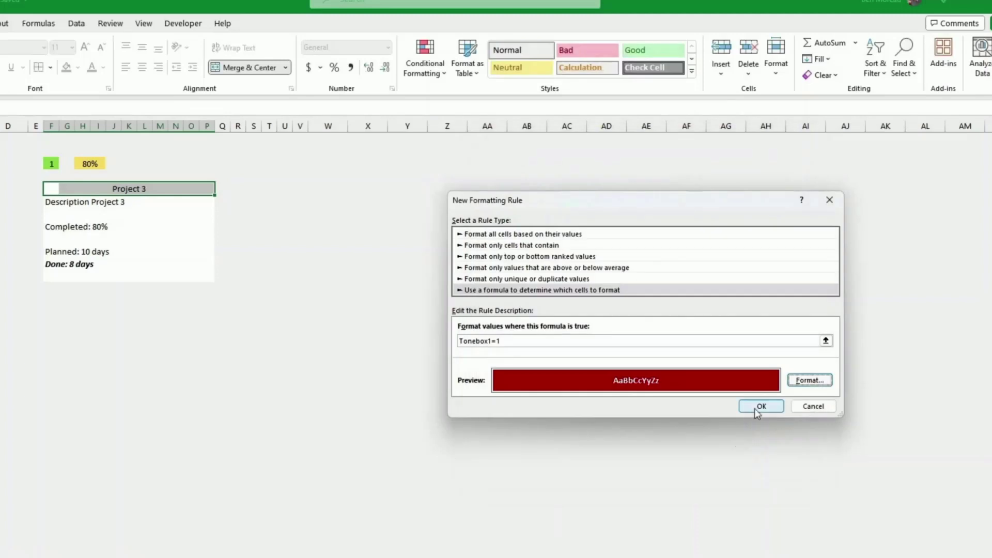
Save the rule, correct its formula to =ToneBox1=1 and apply it to the card header.
left_click(761, 406)
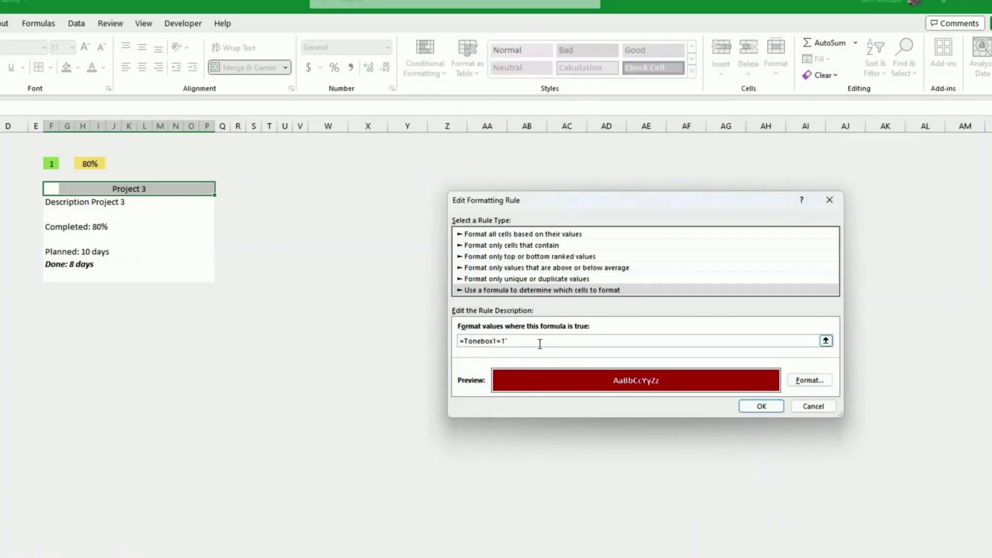
left_click(760, 406)
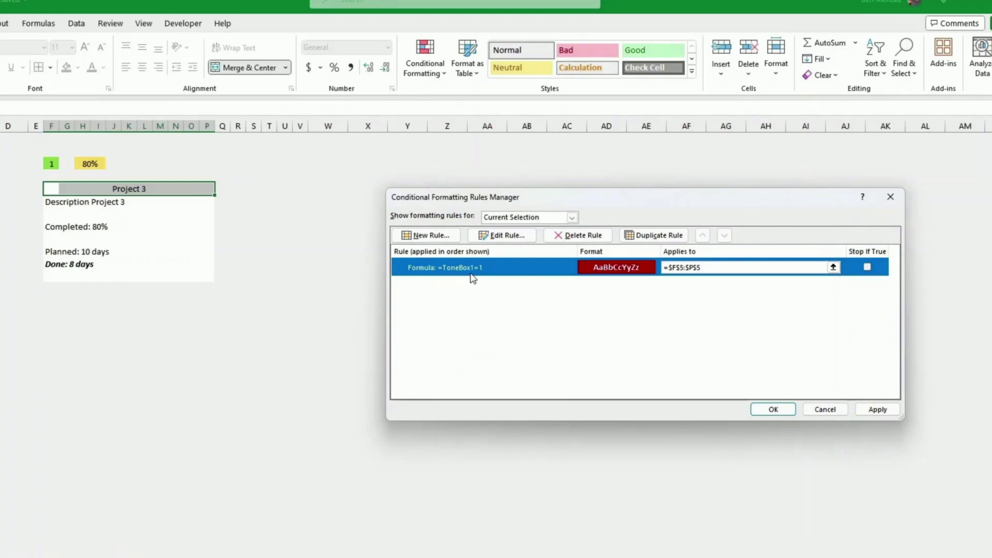
left_click(880, 409)
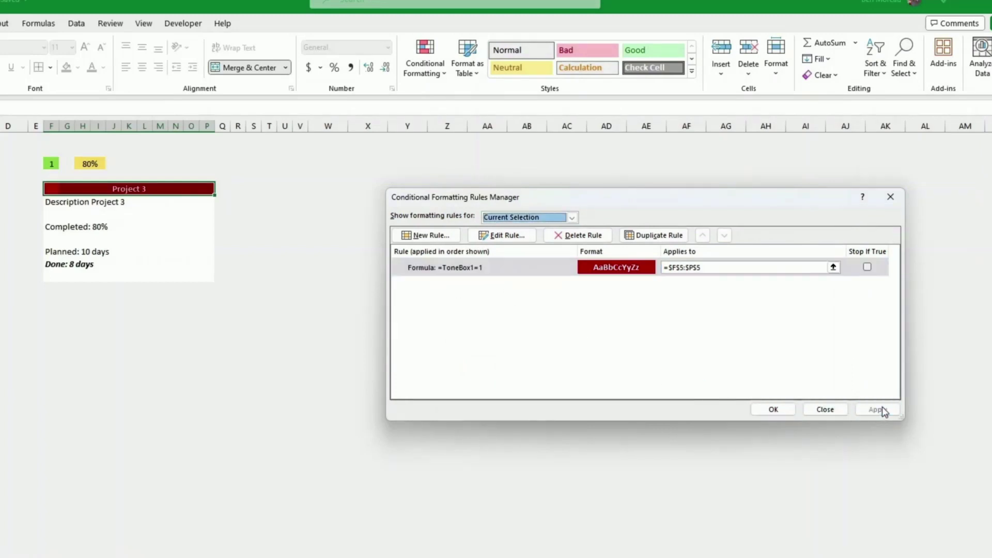
Duplicate the =ToneBox1=1 formatting rule twice.
left_click(475, 265)
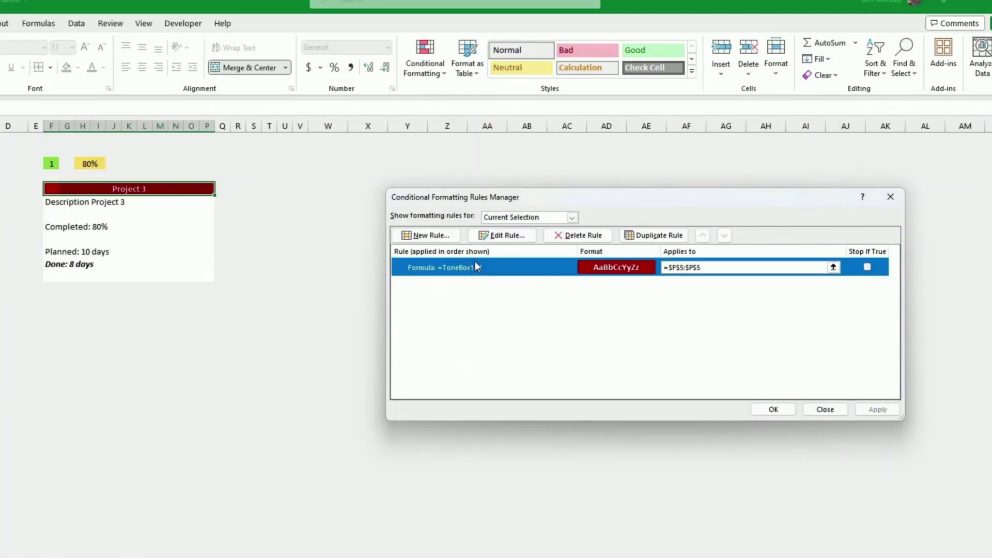
left_click(656, 236)
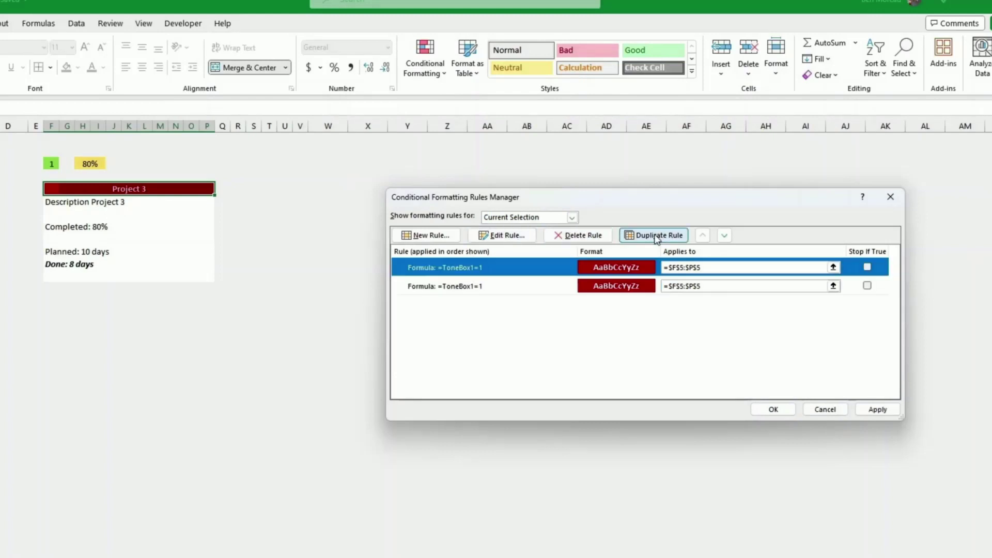
left_click(656, 237)
Change the second rule's formula to =ToneBox1=2 and its fill to purple.
left_click(509, 290)
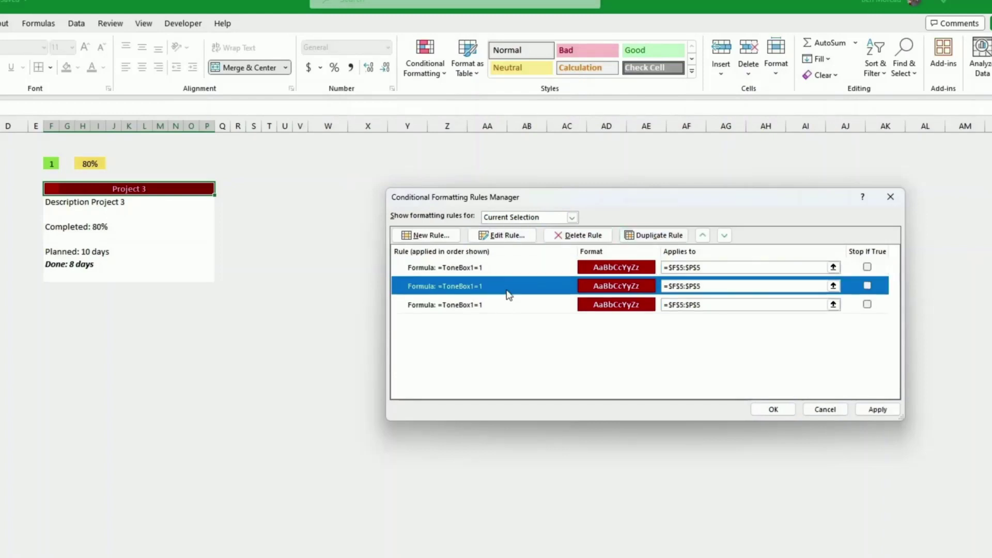
left_click(501, 237)
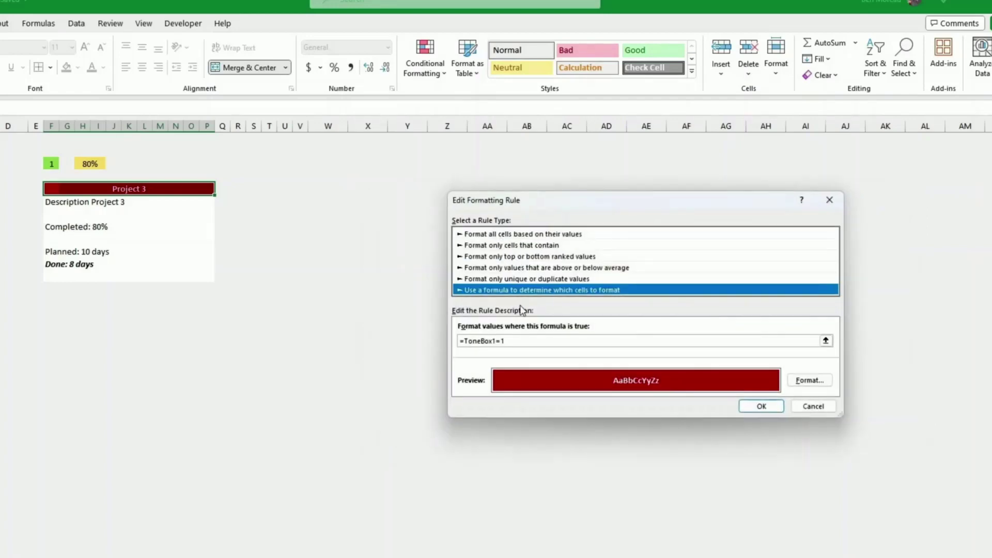
left_click(494, 341)
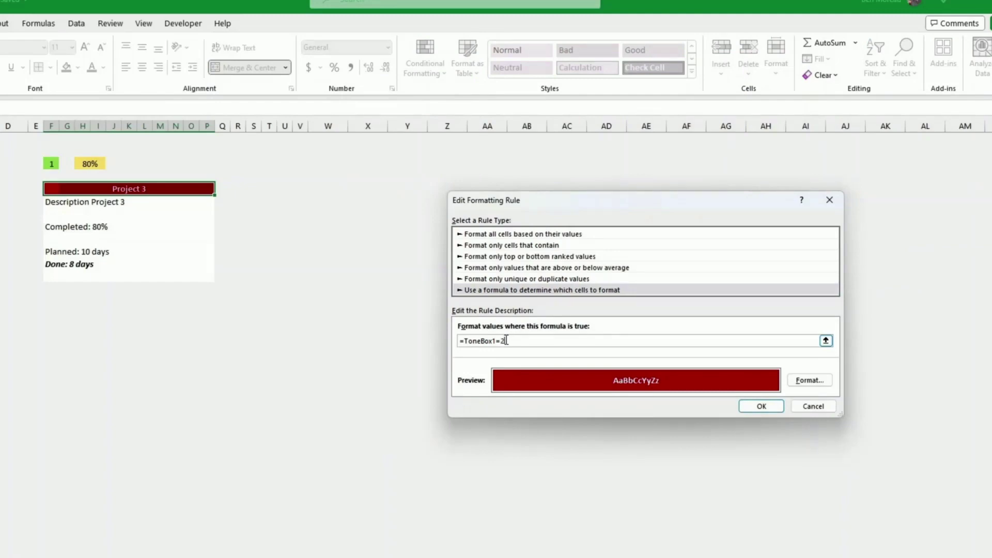
type("2")
left_click(806, 381)
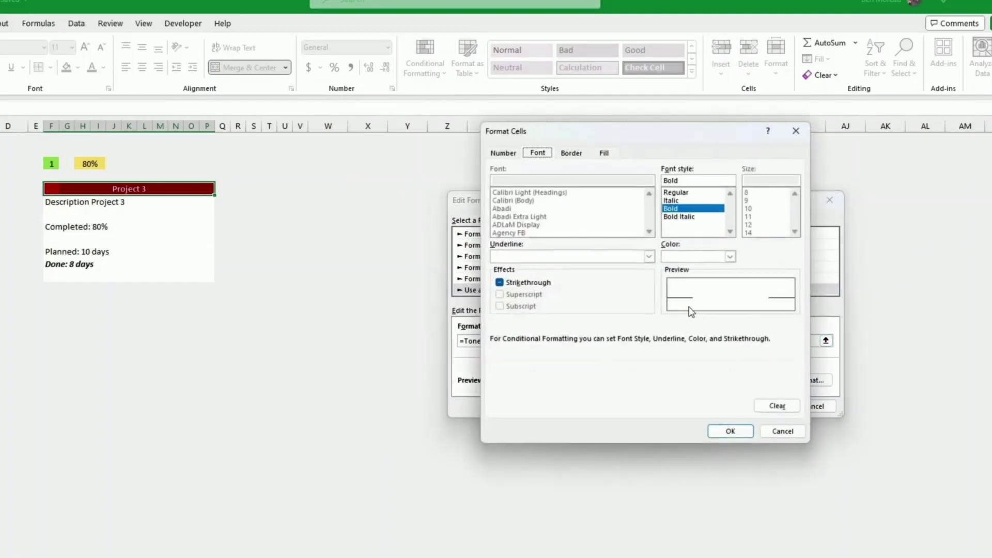
left_click(604, 153)
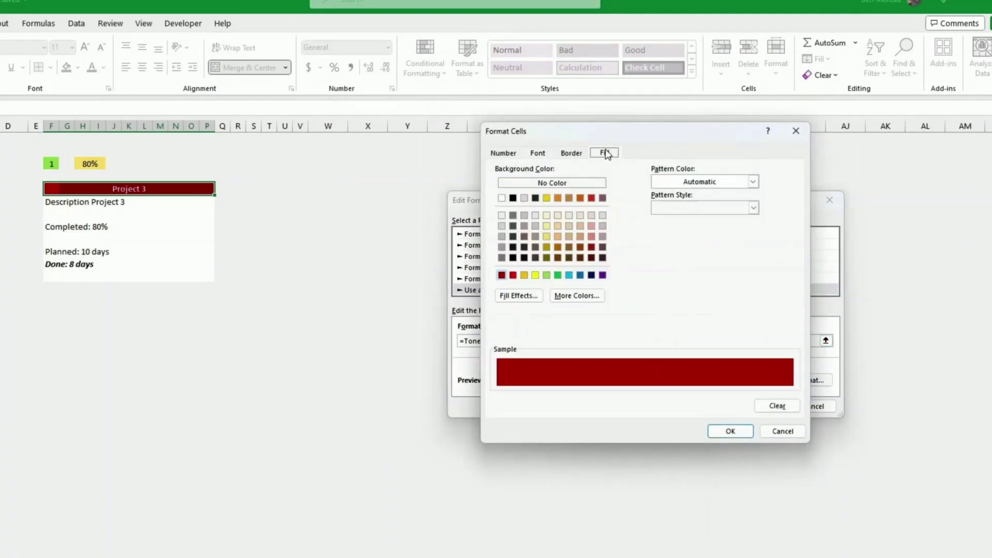
left_click(602, 276)
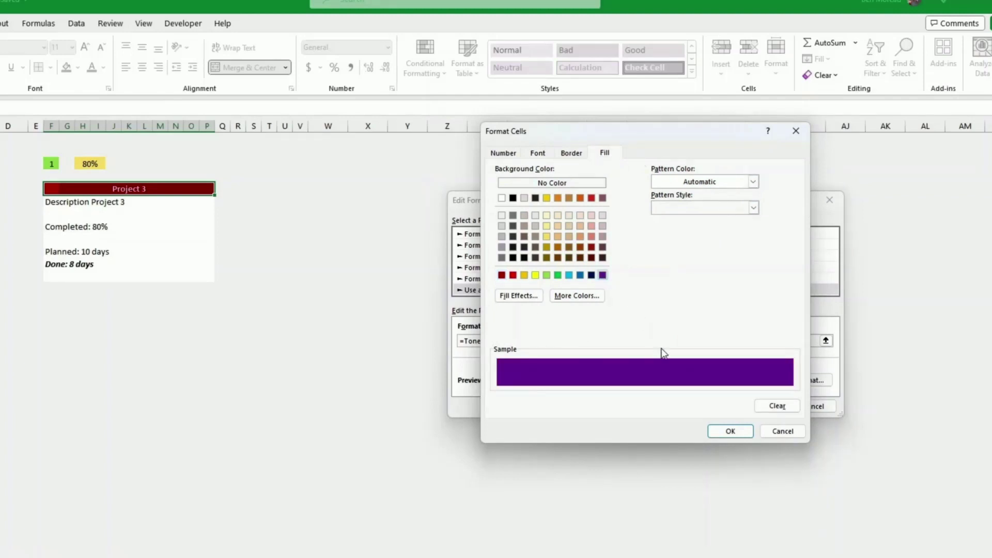
left_click(729, 431)
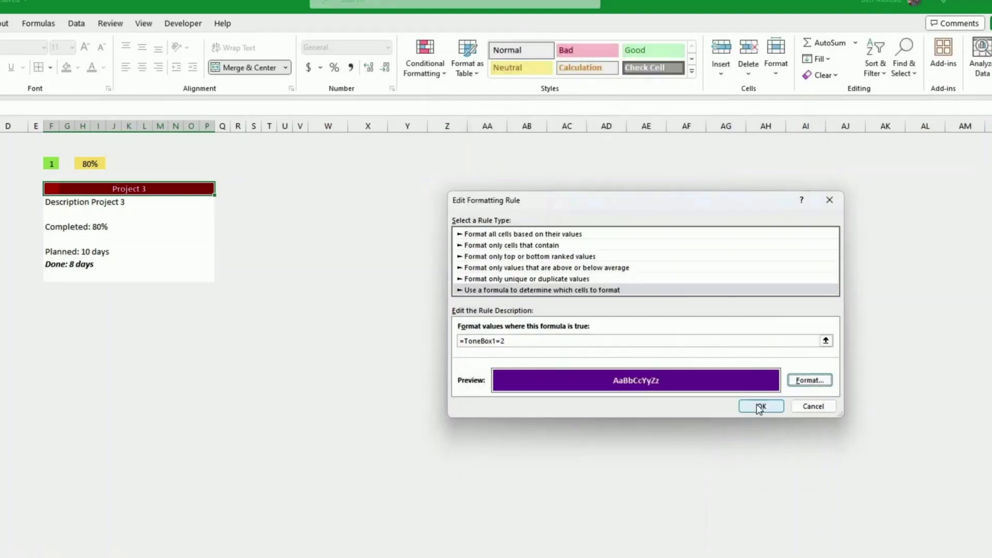
left_click(760, 407)
Change the third rule's formula to =ToneBox1=3 and its fill to blue, and apply the header rules.
left_click(544, 307)
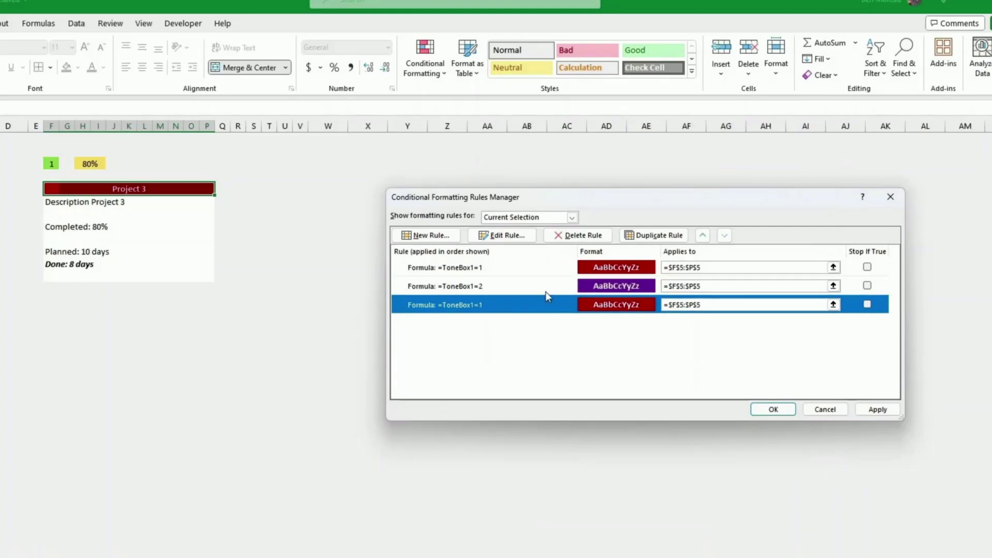
left_click(504, 235)
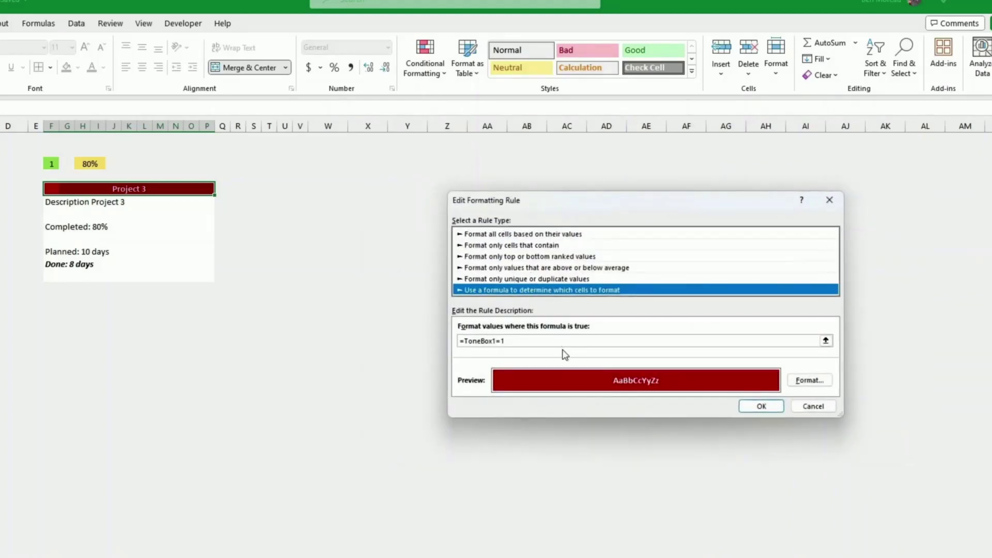
left_click(524, 341)
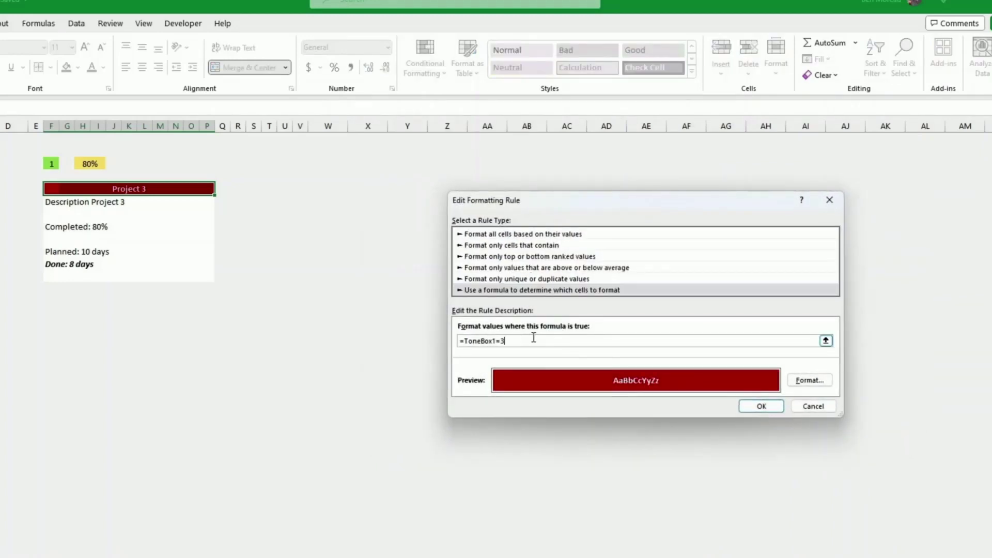
left_click(808, 379)
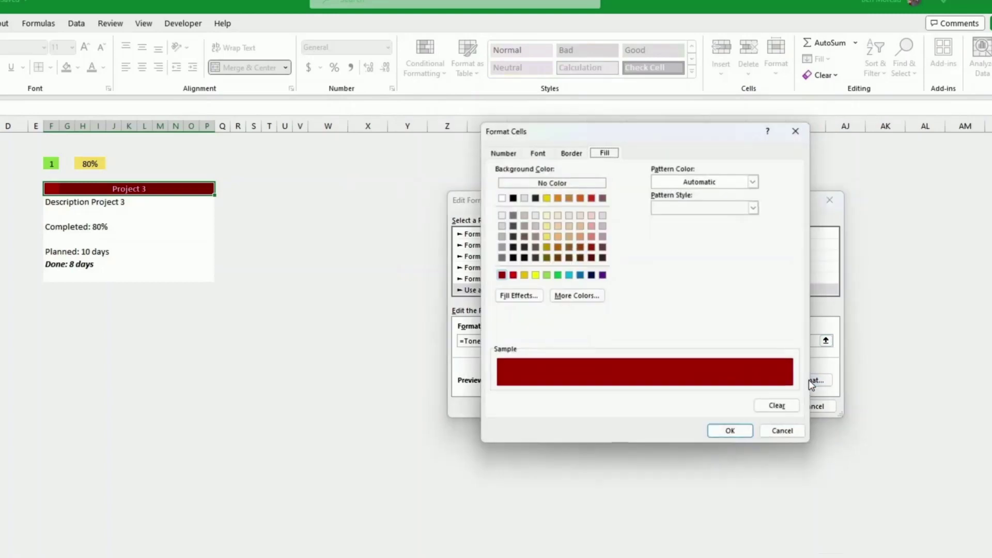
left_click(580, 276)
left_click(731, 432)
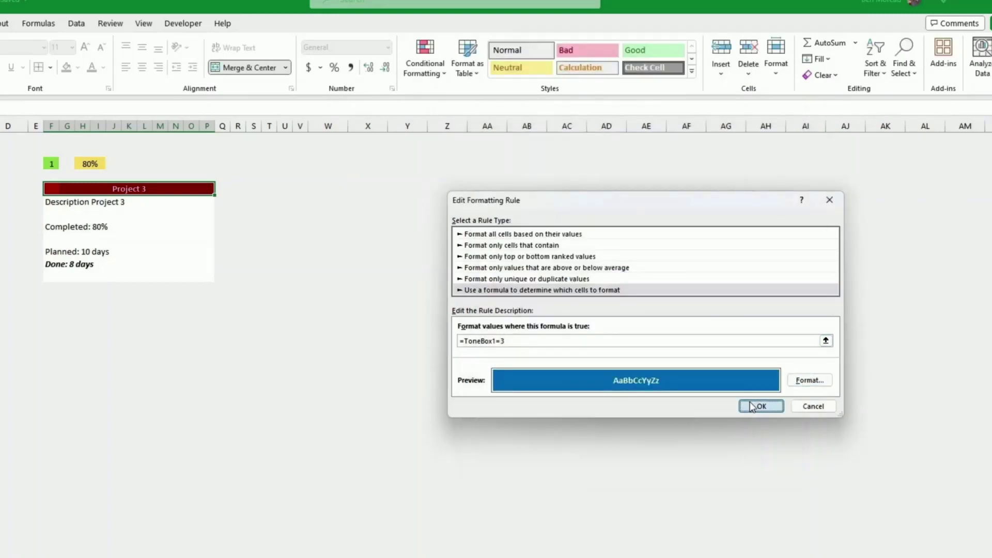
left_click(752, 406)
left_click(874, 410)
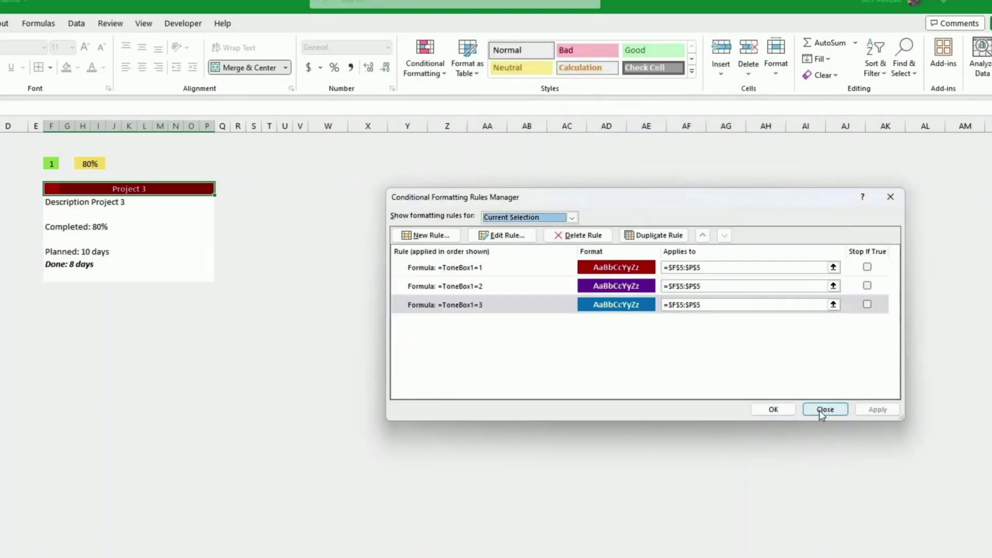
left_click(774, 410)
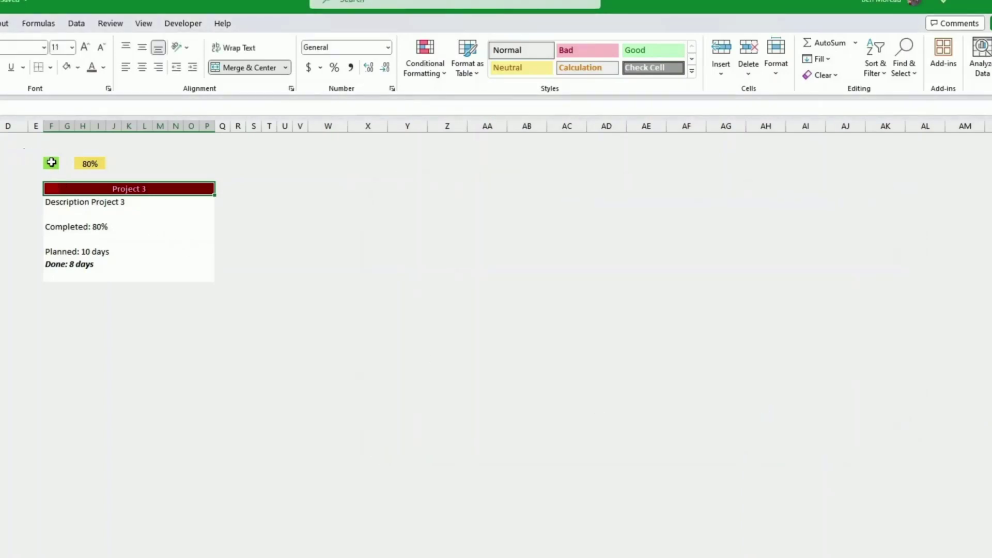
Test the header colouring by setting the tone selector to 2 and finally to 3.
left_click(51, 163)
left_click(65, 163)
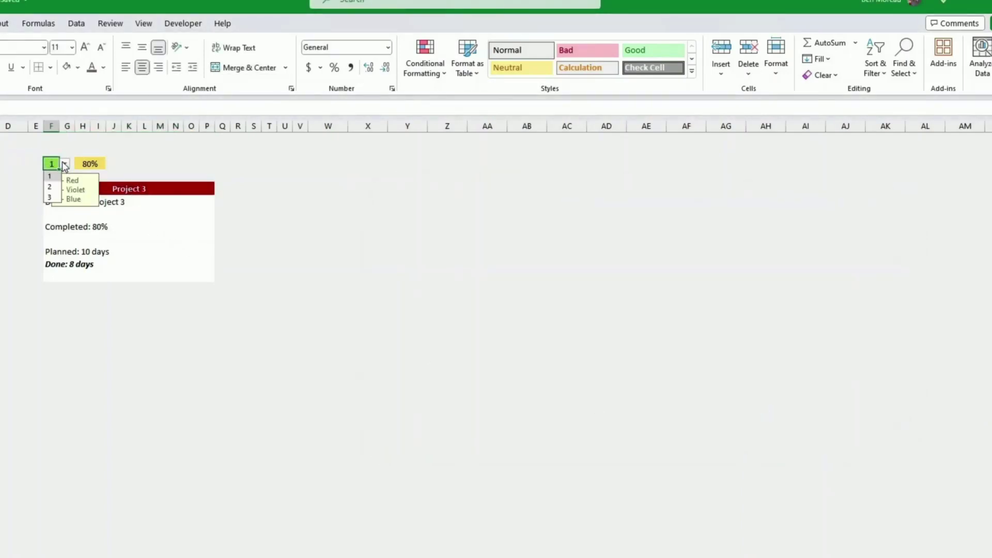
left_click(53, 188)
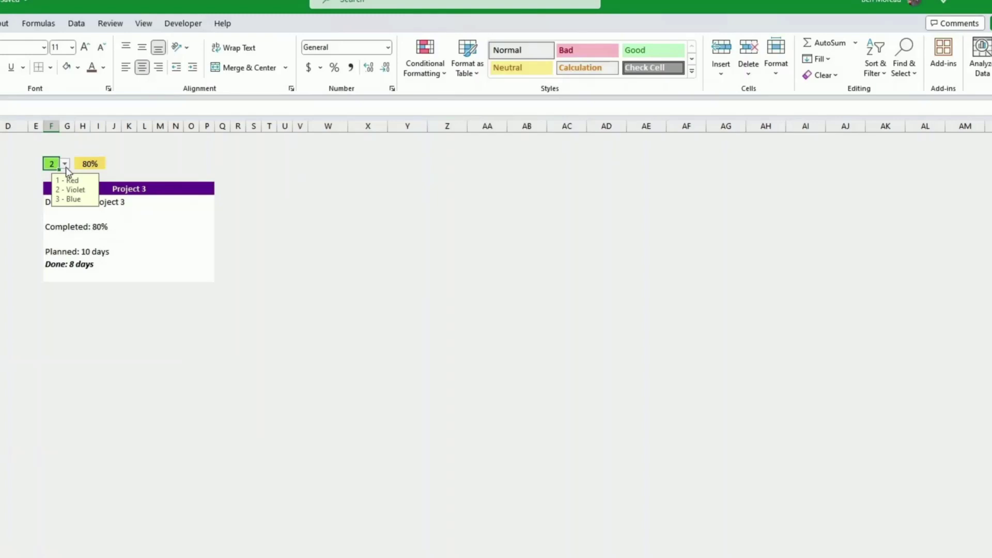
left_click(65, 163)
left_click(57, 198)
Examine how the 0.1 to 1.0 scale row, tone selector and completion percentage relate to the columns of the card body.
left_click(54, 231)
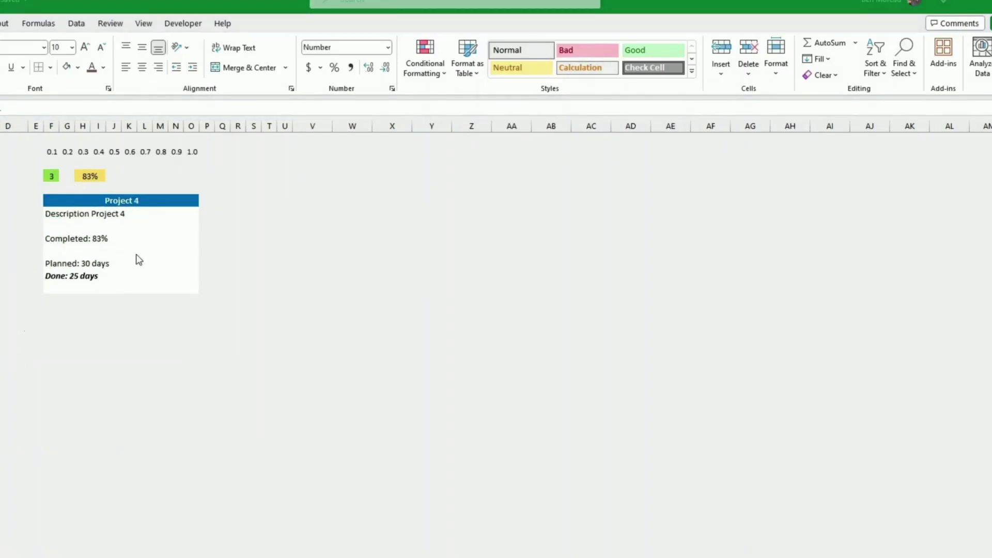
key("ctrl+shift+Right")
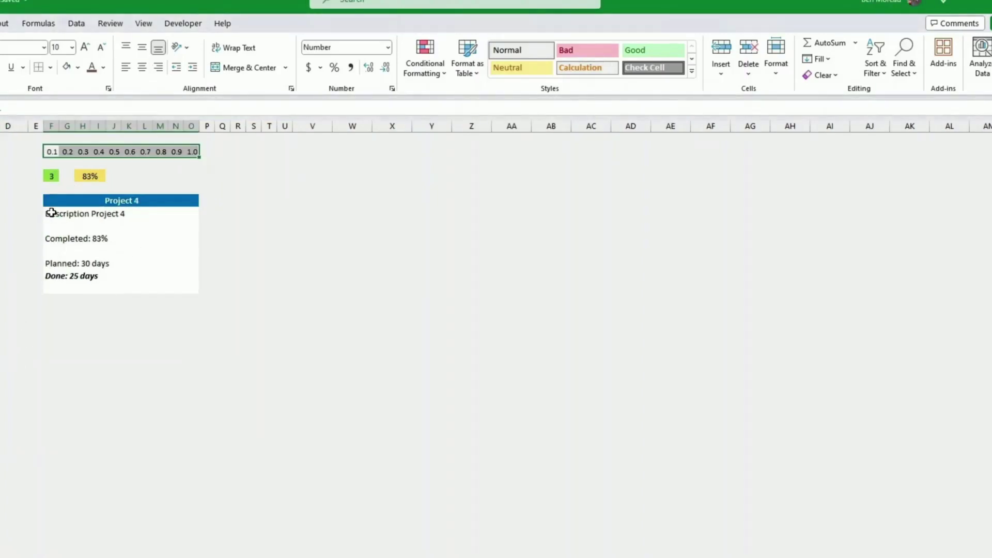
left_click_drag(52, 213, 192, 292)
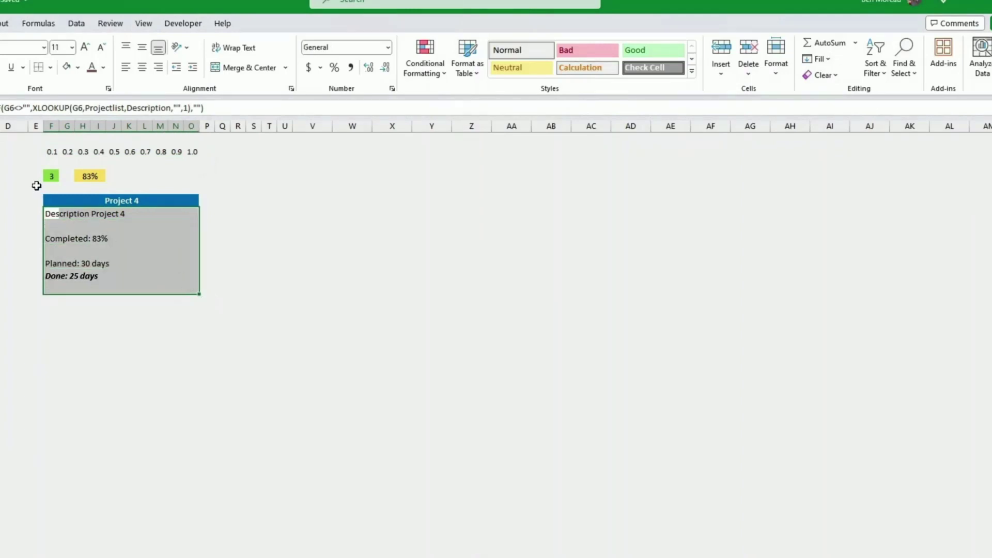
left_click(52, 176)
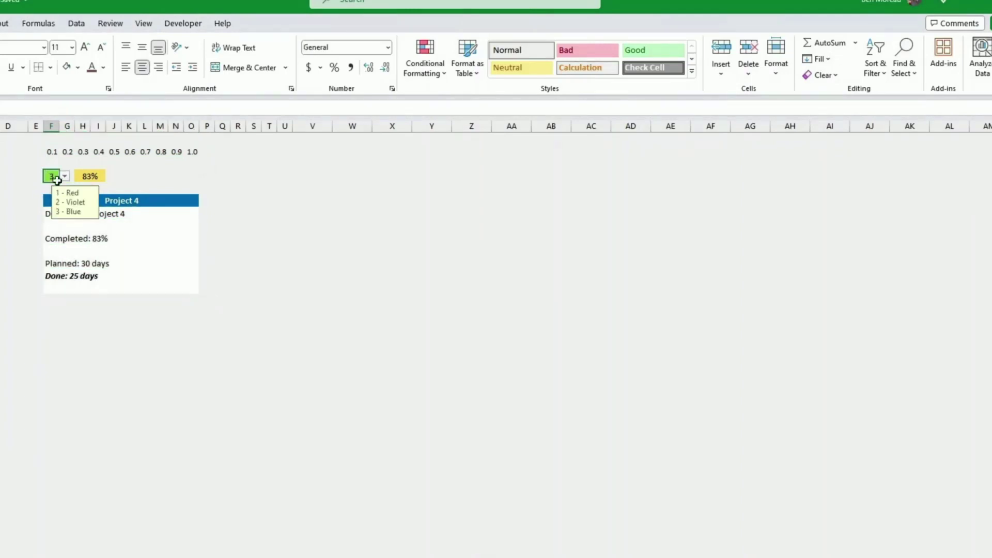
left_click(146, 181)
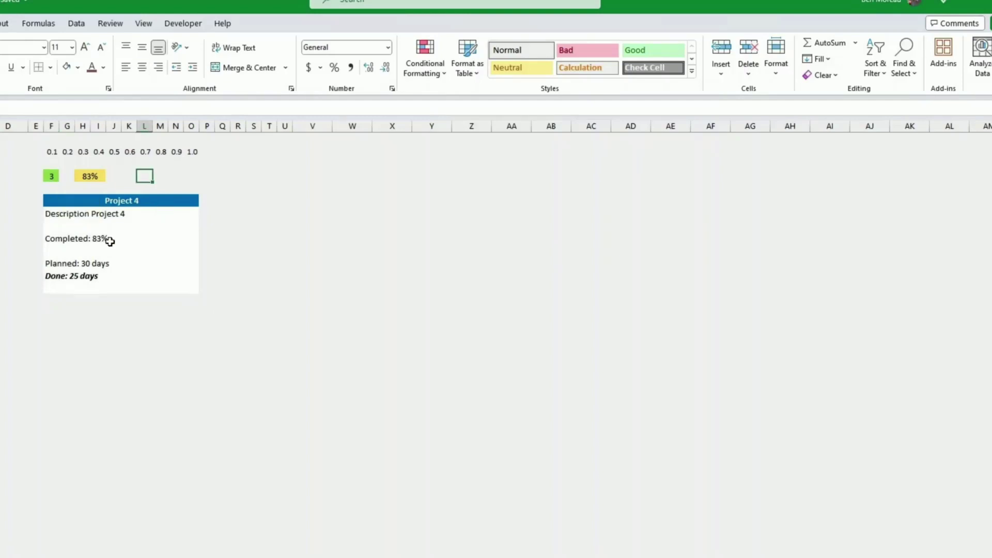
left_click(87, 175)
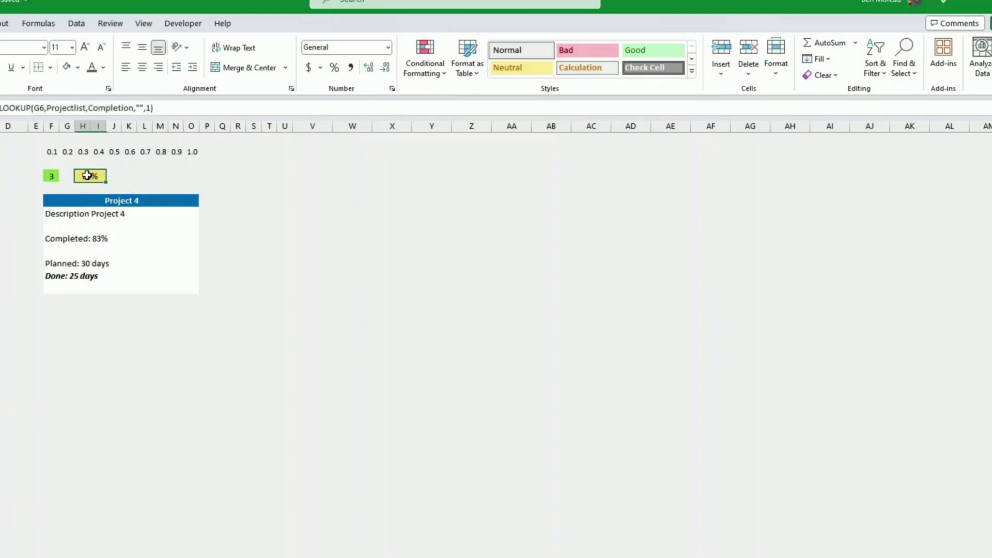
left_click(47, 213)
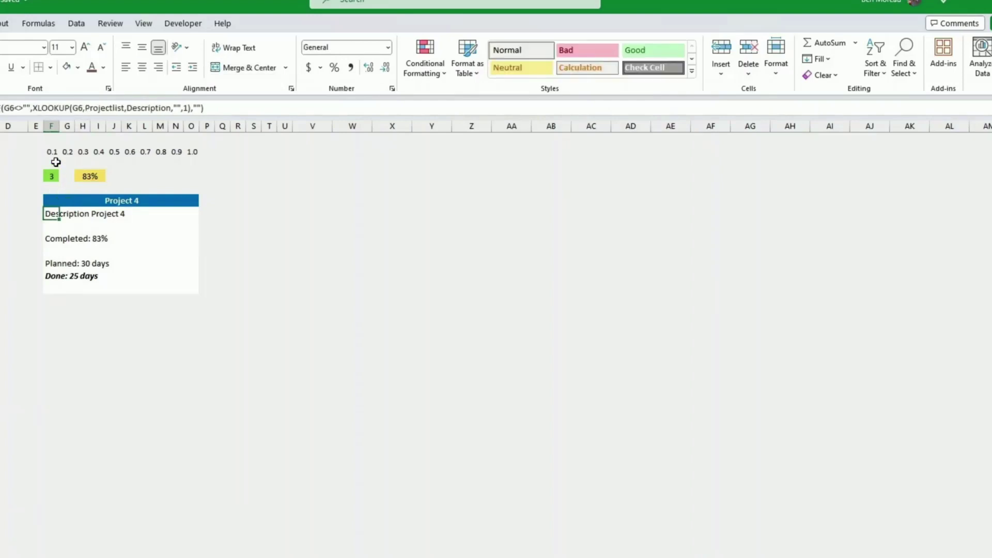
left_click_drag(52, 215, 52, 288)
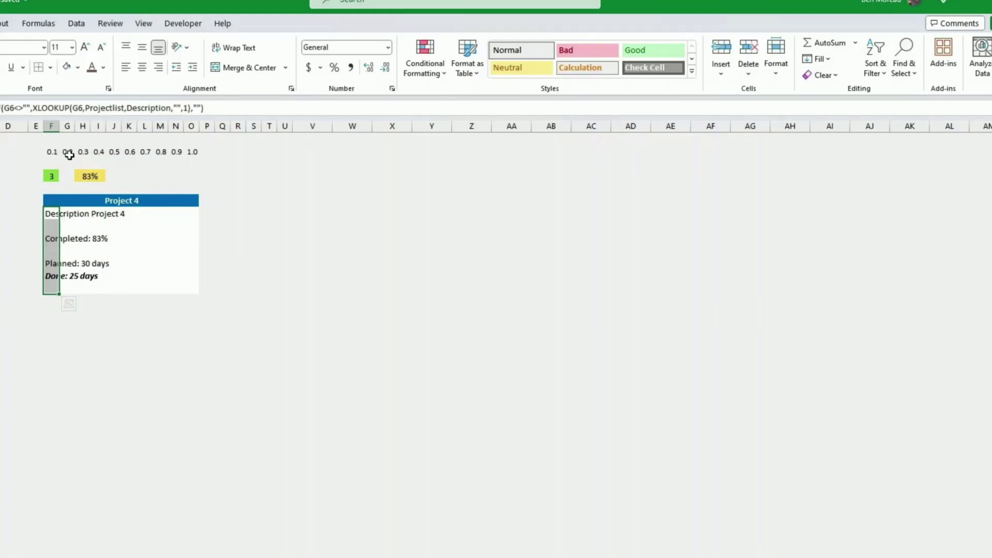
left_click_drag(55, 213, 66, 286)
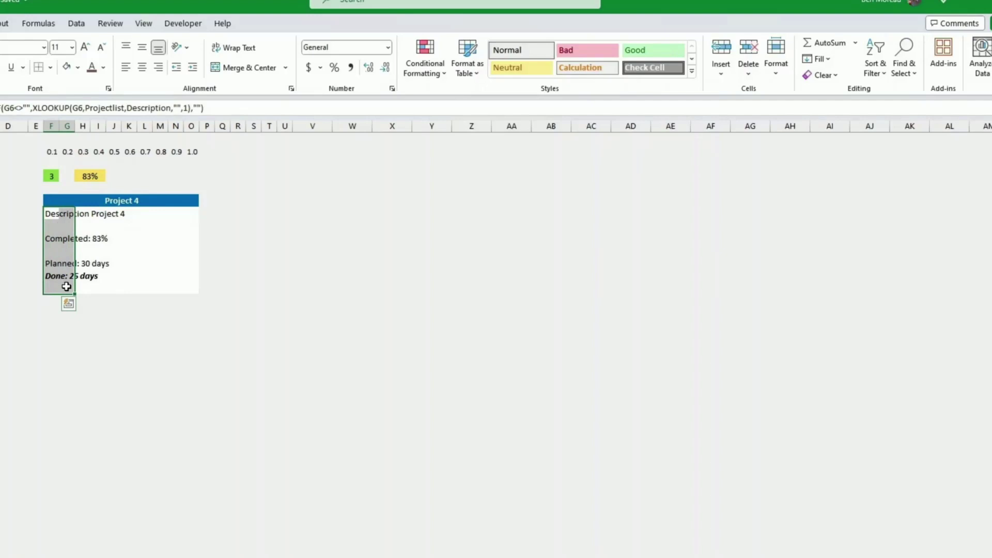
left_click(54, 215)
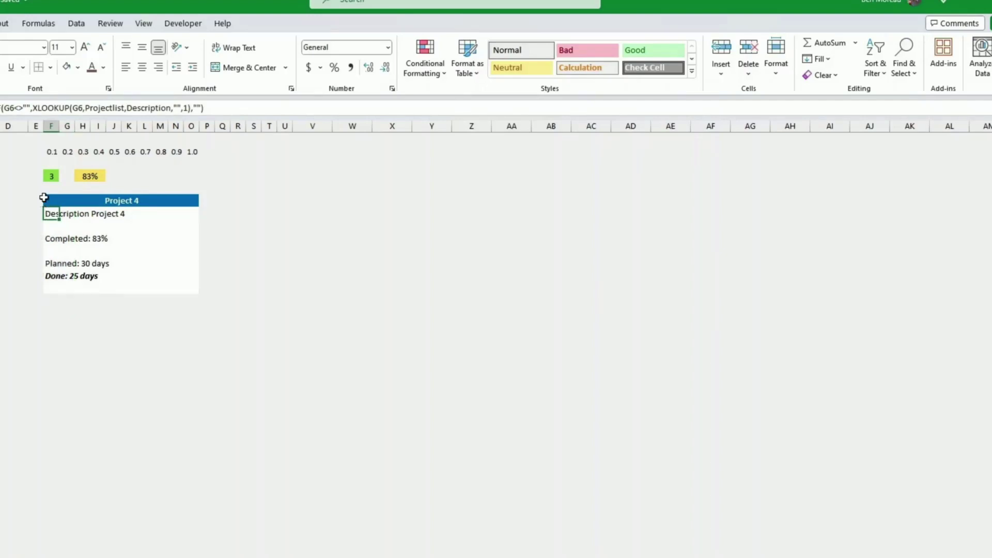
left_click_drag(50, 152, 193, 152)
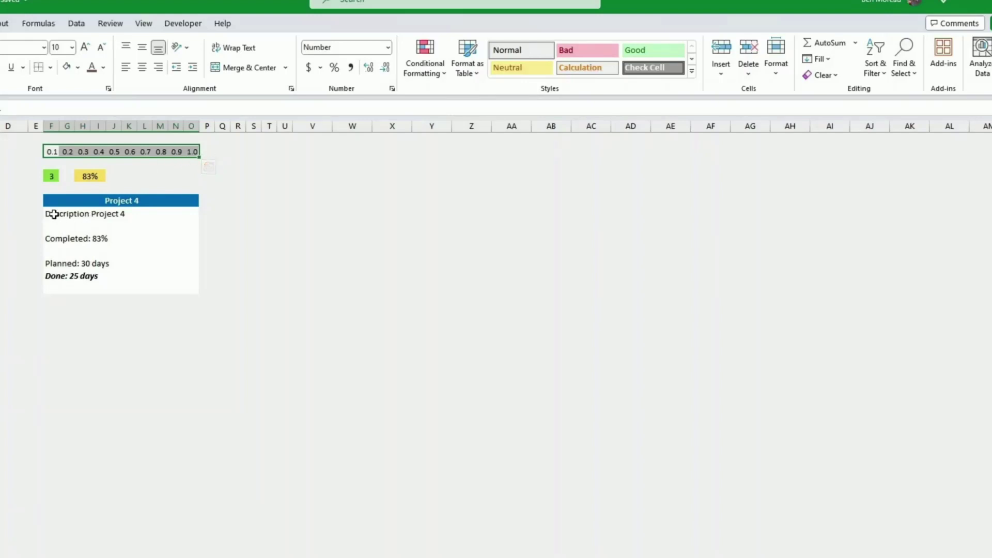
Start a formula-based conditional formatting rule for the whole card body below the header, using =and(Tonebox1=1,compbox1>=F$2).
left_click_drag(51, 212, 185, 291)
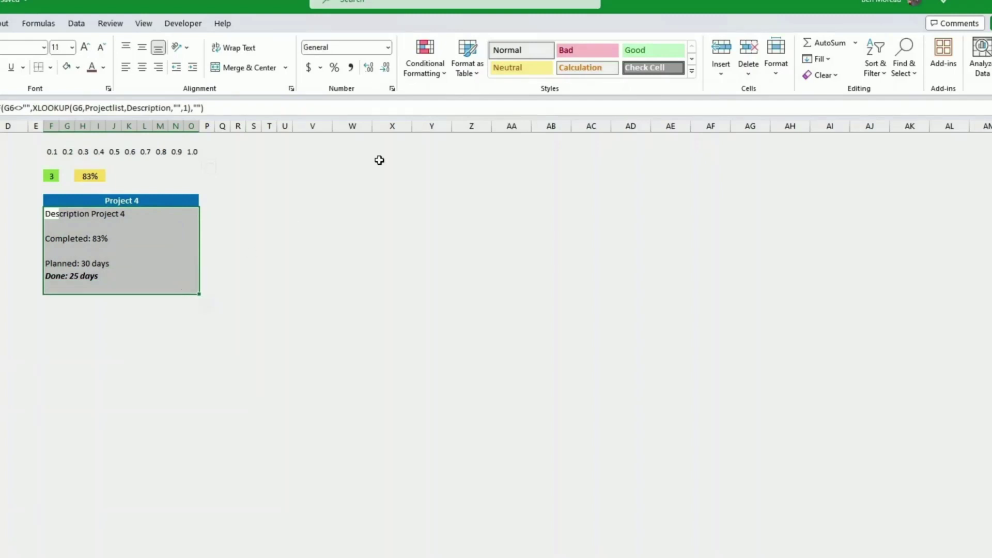
left_click(437, 72)
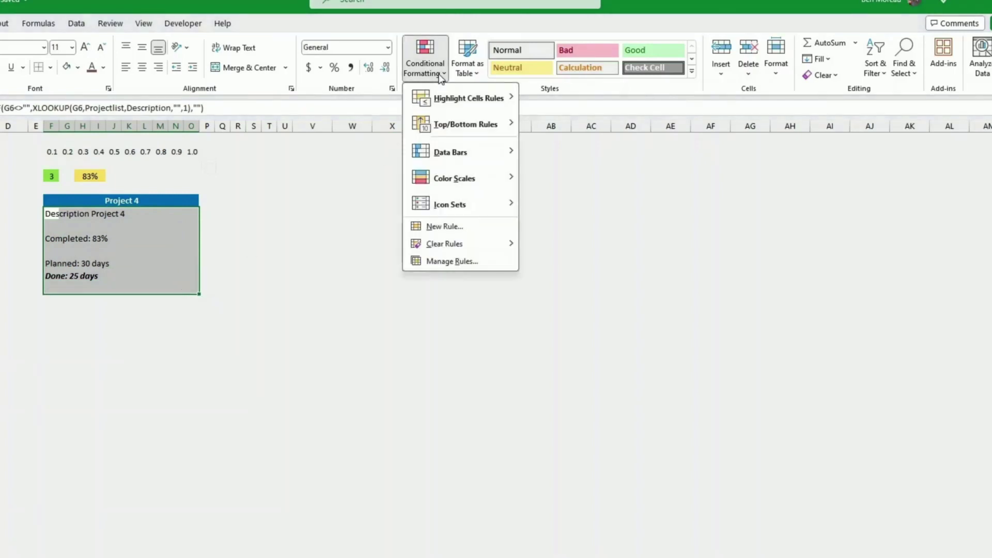
left_click(458, 229)
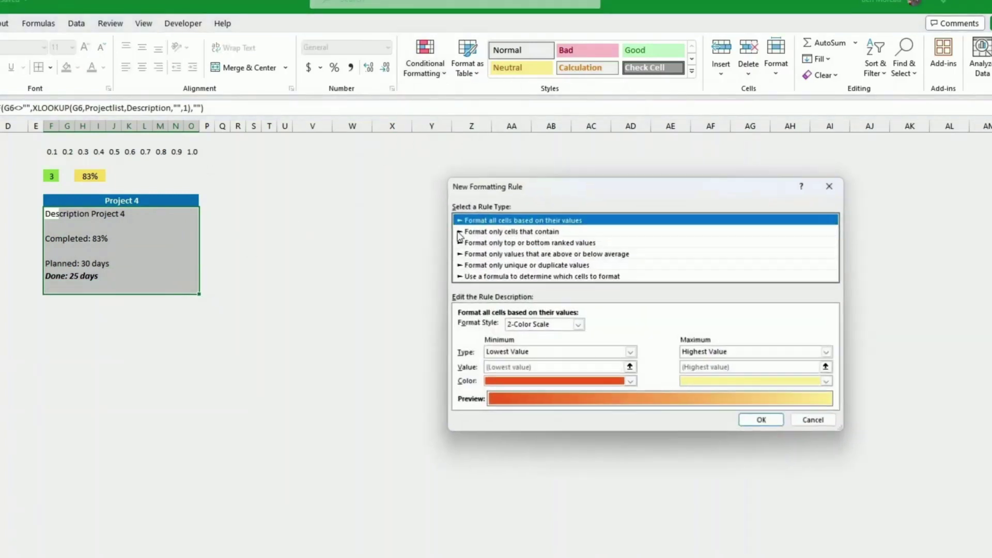
left_click(495, 278)
left_click(481, 327)
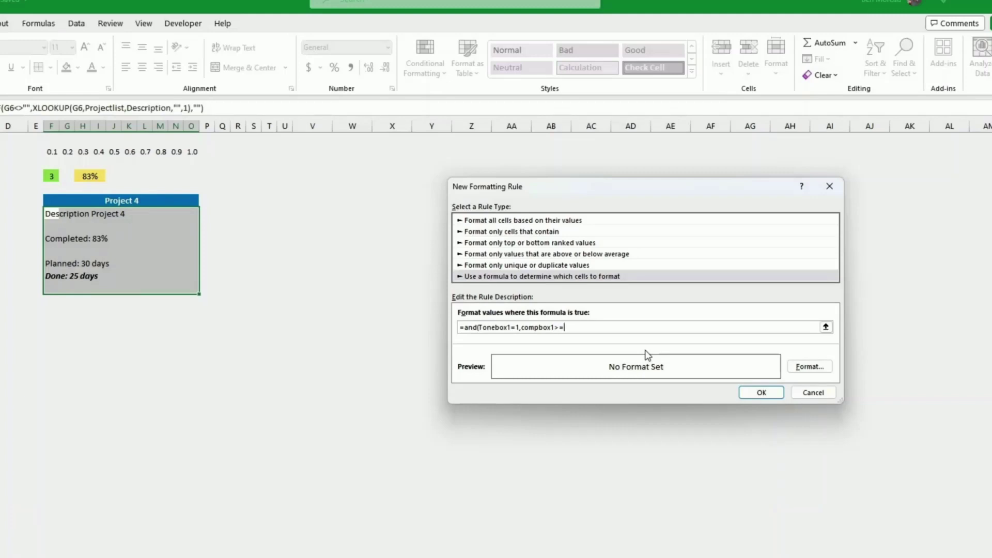
left_click(52, 151)
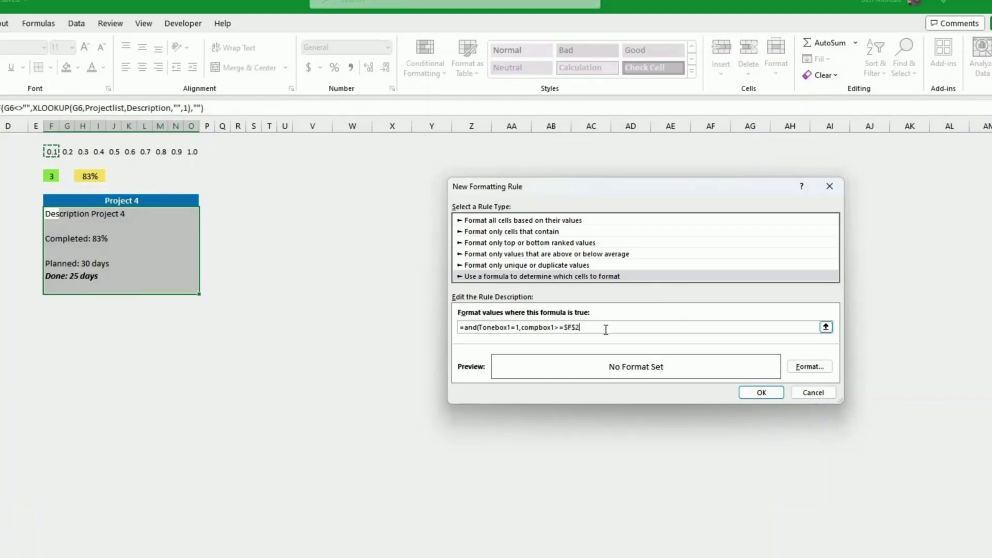
left_click(567, 325)
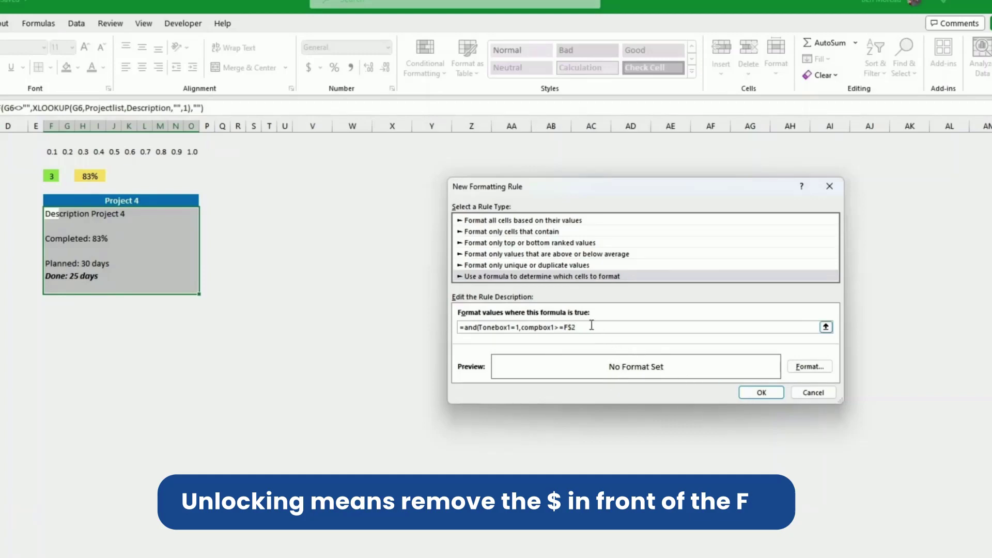
type(")")
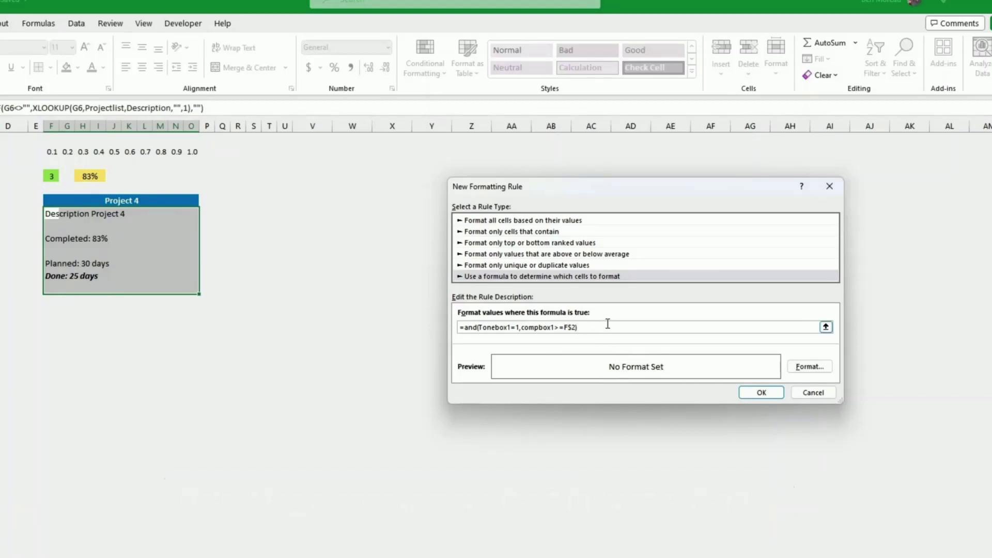
Give the card body rule a custom light pink fill (#FFD1D1) based on dark red, and save the rule.
left_click(820, 369)
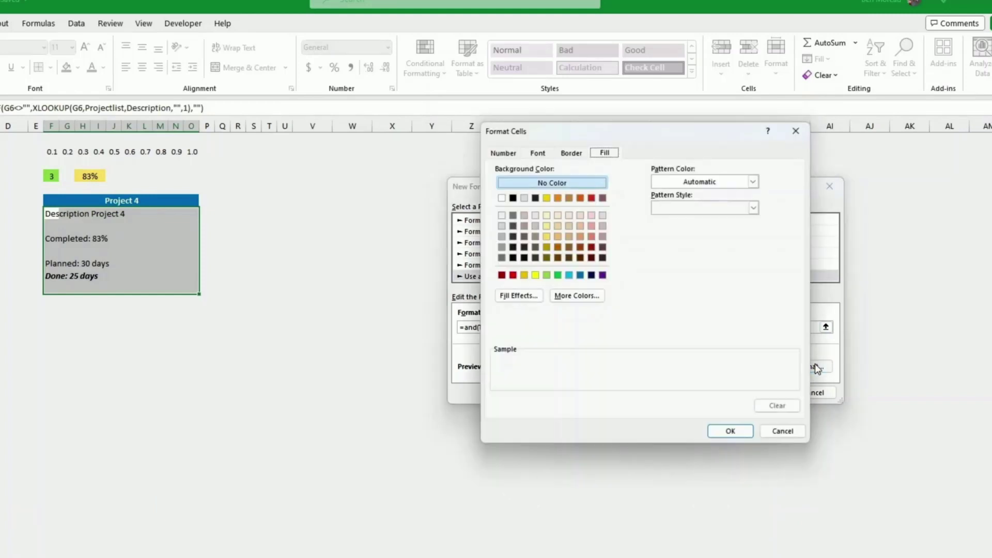
left_click(502, 275)
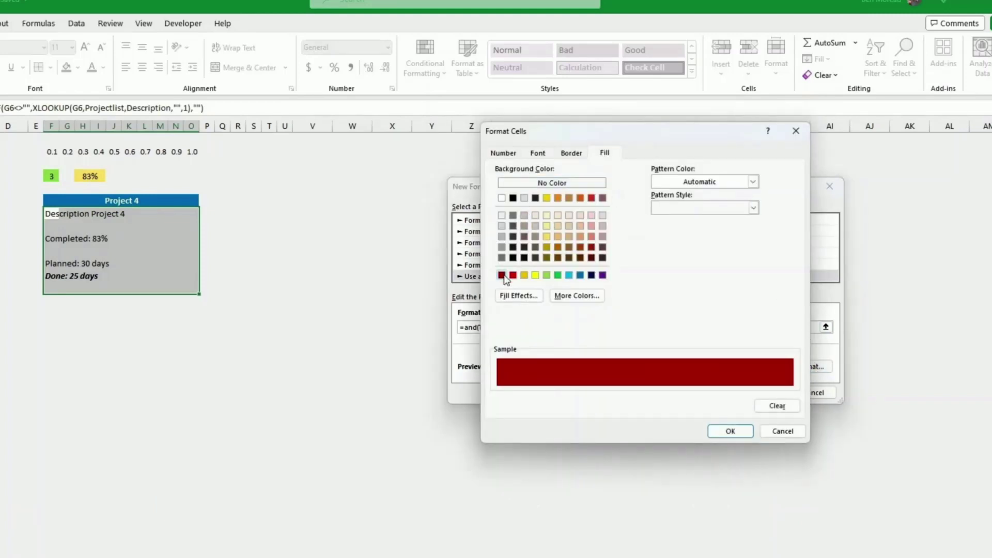
left_click(583, 300)
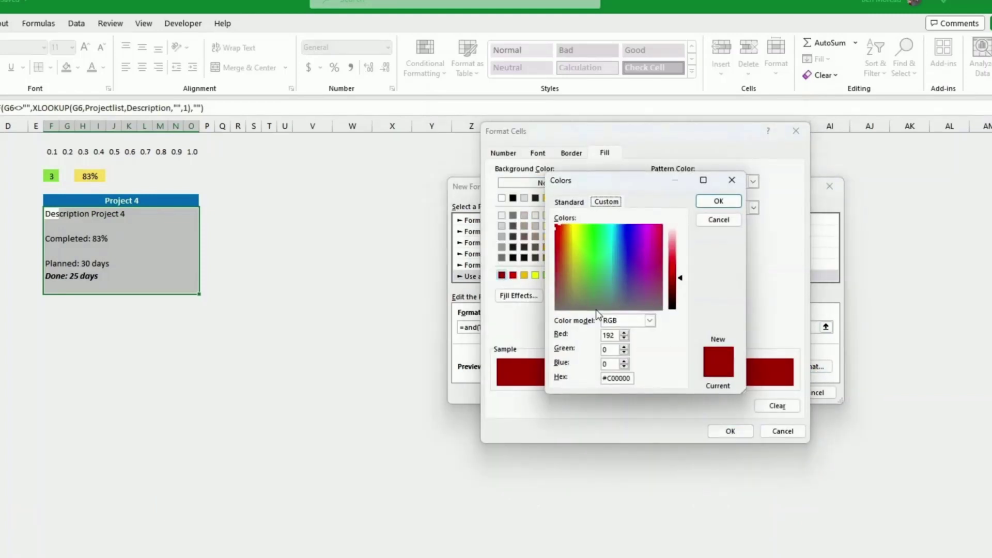
left_click_drag(679, 280, 681, 238)
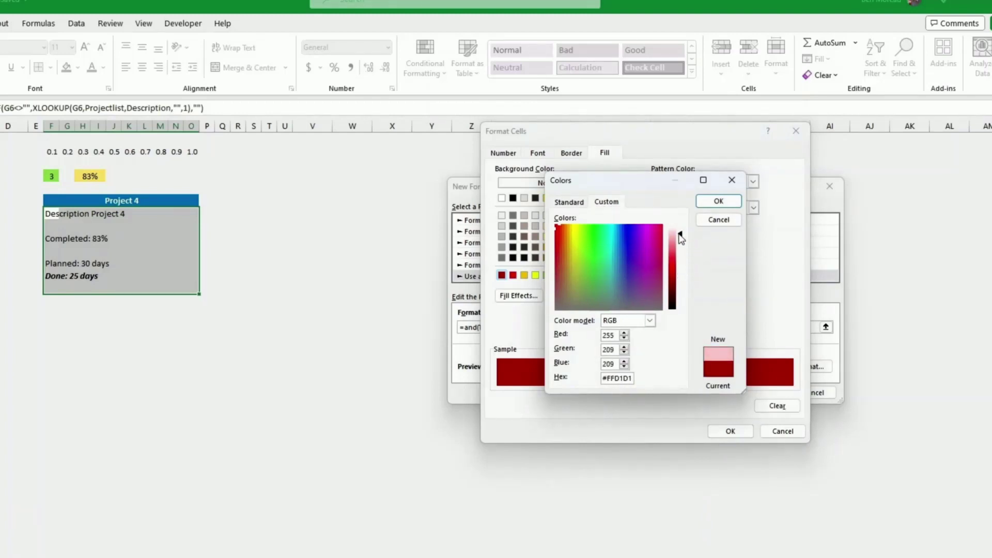
left_click(719, 201)
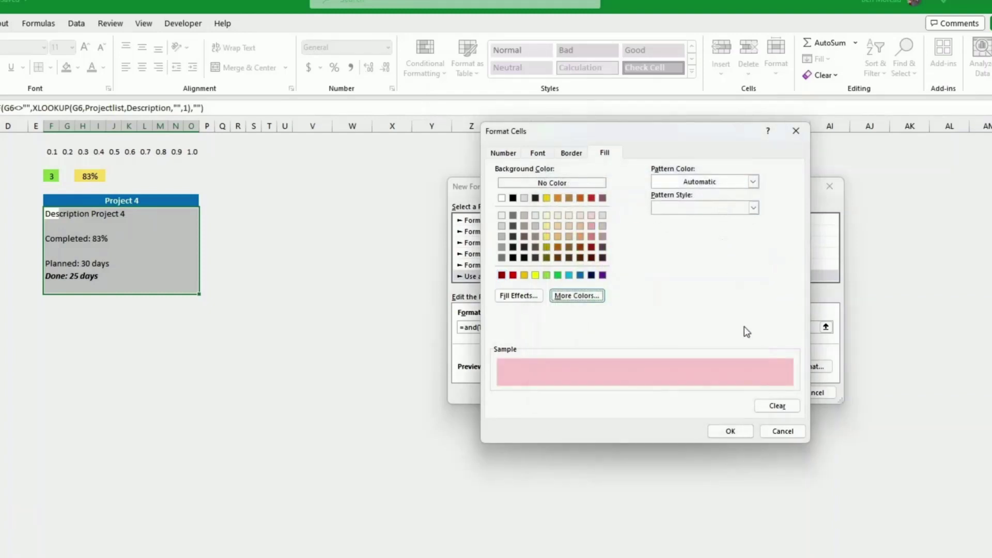
left_click(733, 430)
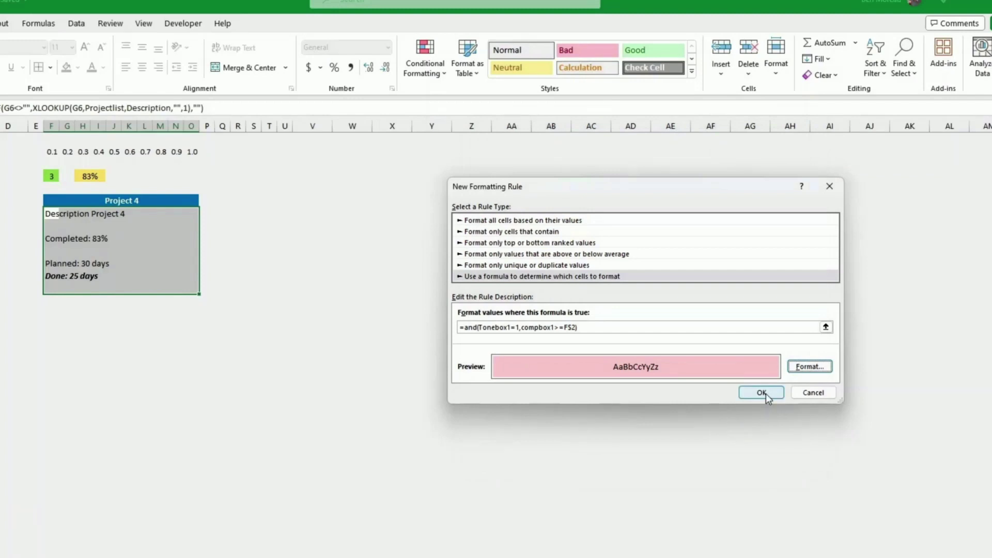
left_click(763, 393)
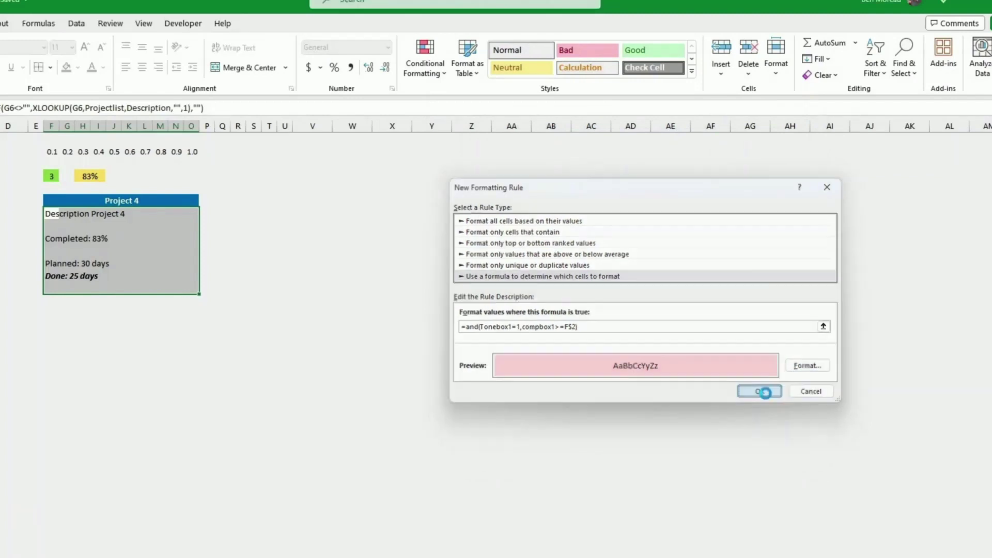
left_click(766, 393)
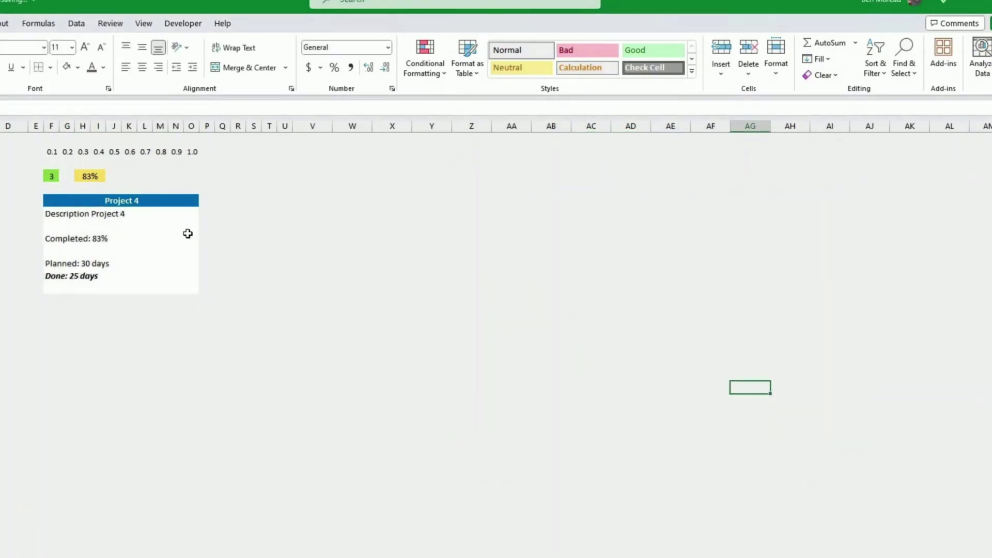
Set the tone selector to 1 to test the pink fill of the card body.
left_click(45, 172)
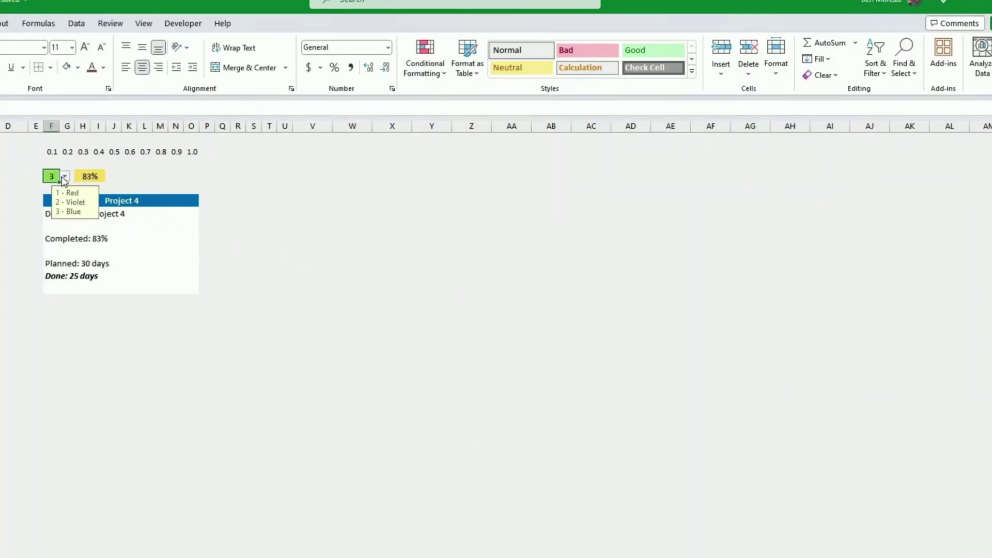
left_click(64, 176)
left_click(52, 185)
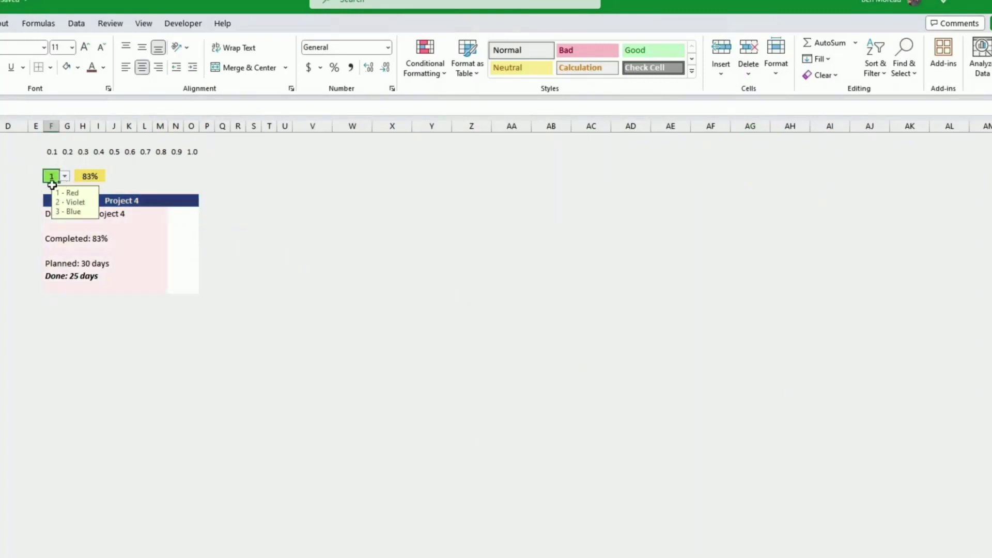
left_click(211, 326)
Test the body fill by choosing Project 1 and finally Project 4 in the card header.
left_click(127, 201)
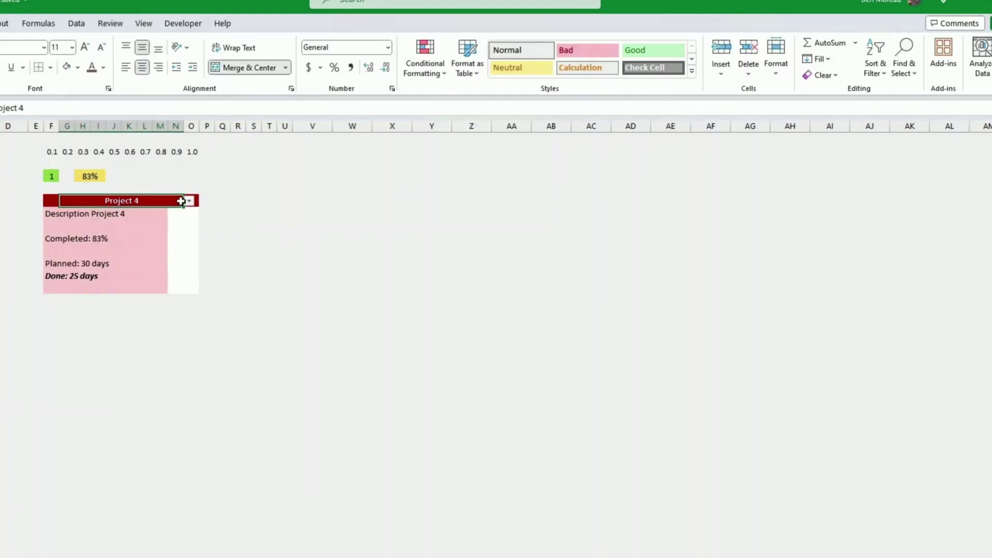
left_click(189, 202)
left_click(160, 214)
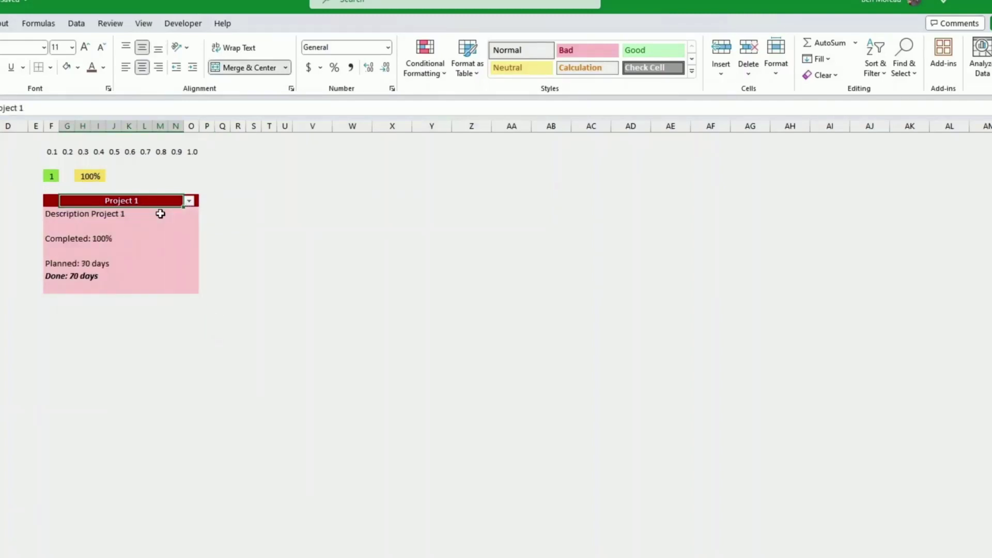
left_click(189, 202)
left_click(155, 244)
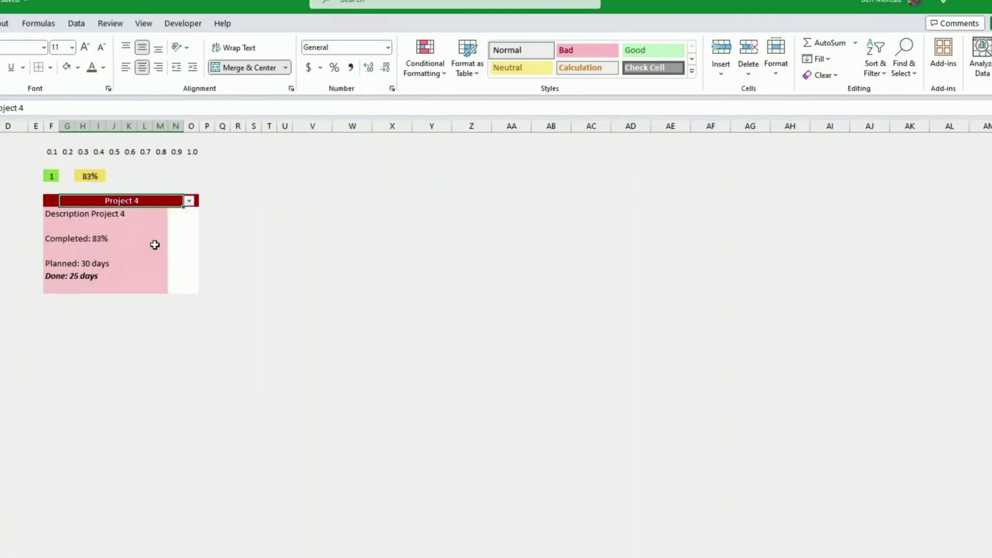
left_click(156, 247)
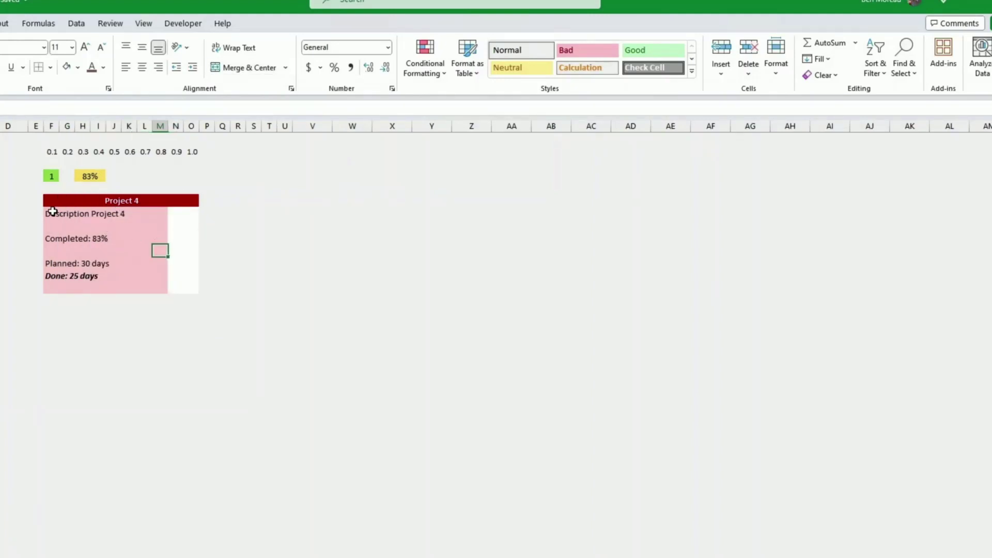
Lighten the fill of the card body's existing conditional formatting rule to #FFE1E1.
left_click_drag(49, 212, 199, 293)
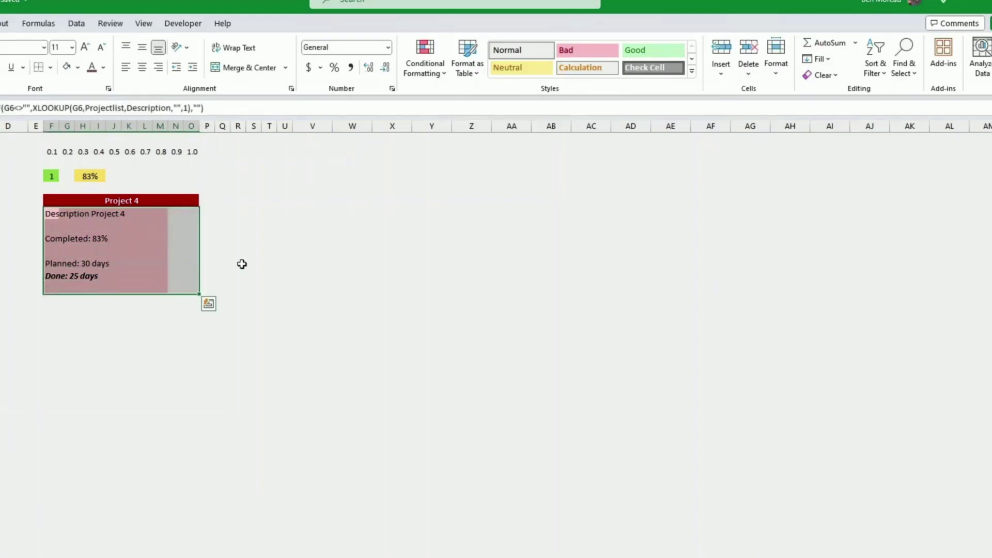
left_click(434, 70)
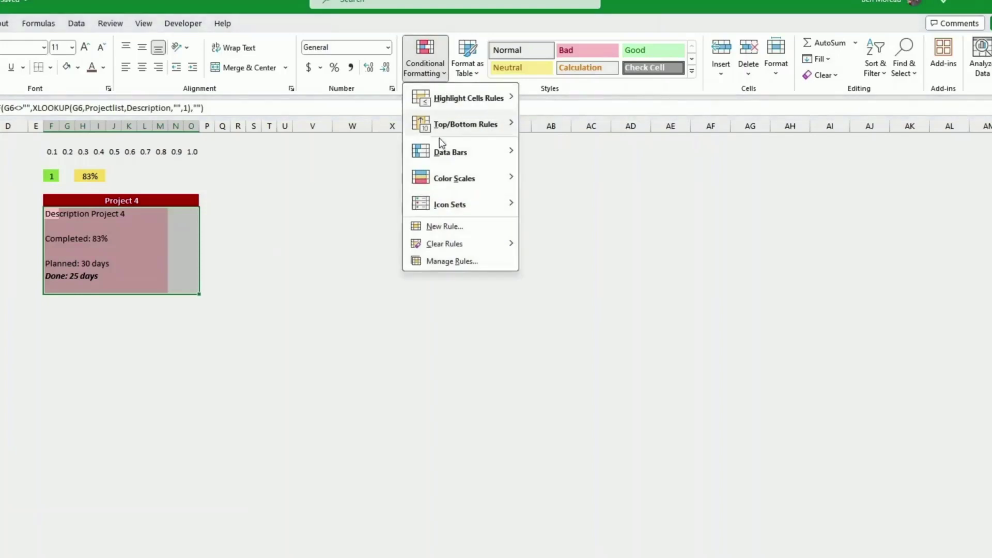
left_click(441, 264)
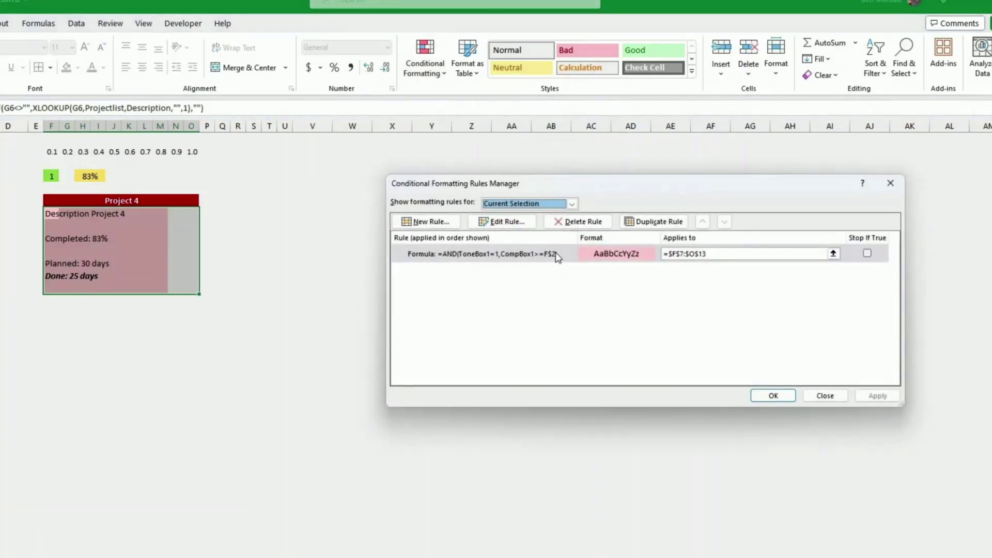
left_click(556, 253)
left_click(507, 222)
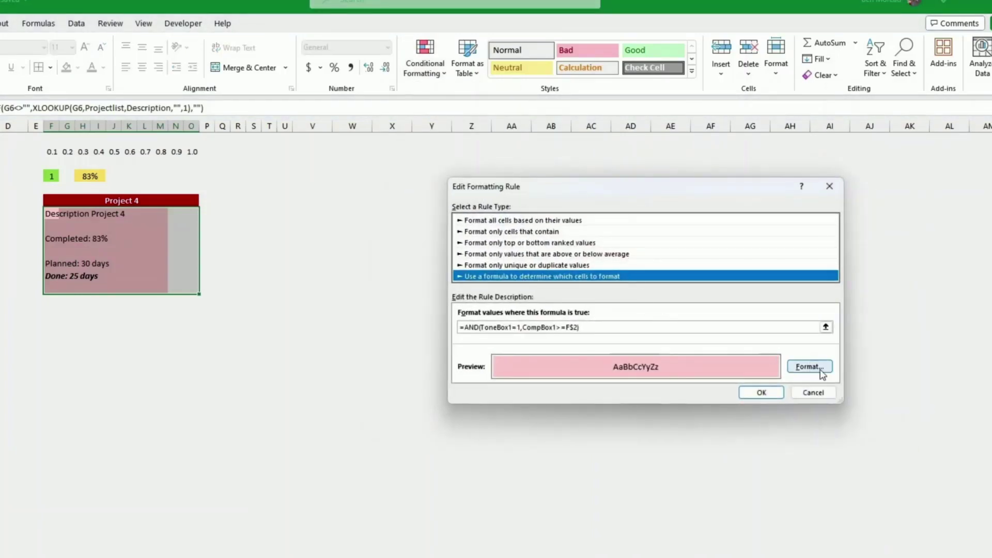
left_click(819, 368)
left_click(578, 282)
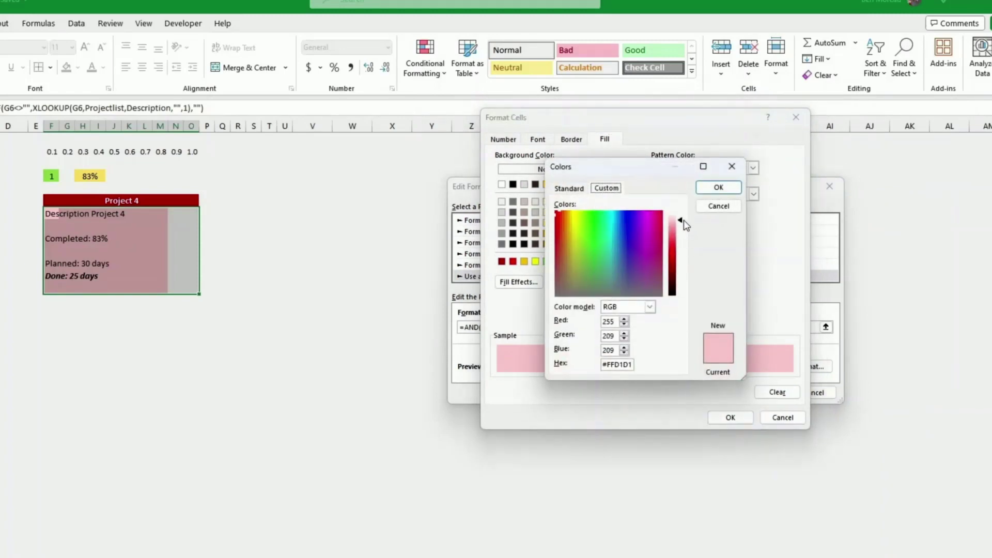
left_click_drag(683, 221, 681, 220)
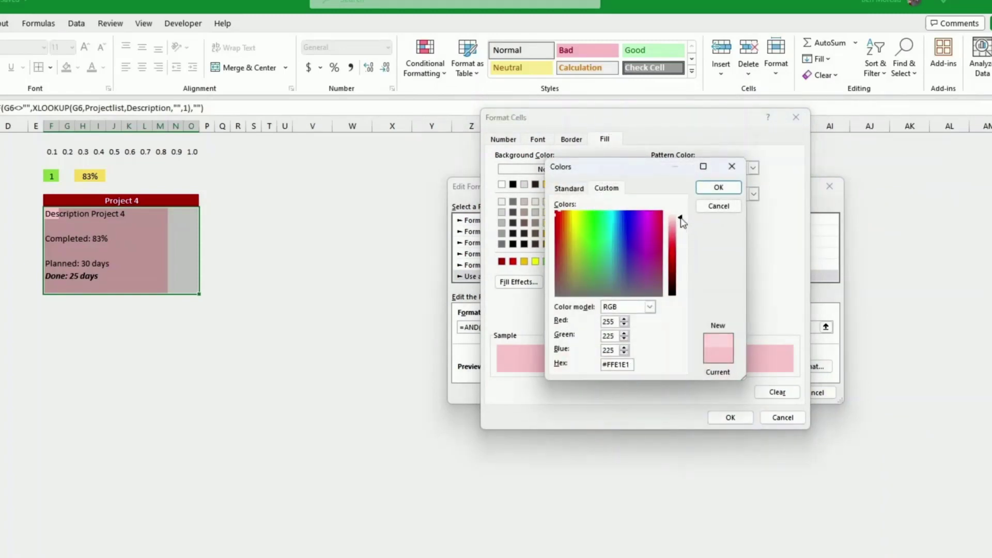
left_click(718, 187)
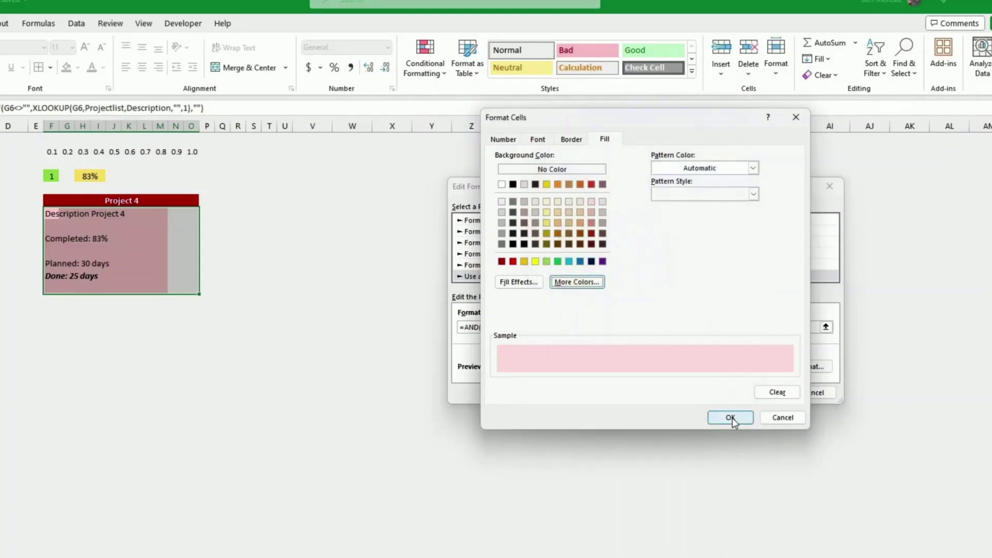
left_click(733, 418)
left_click(758, 391)
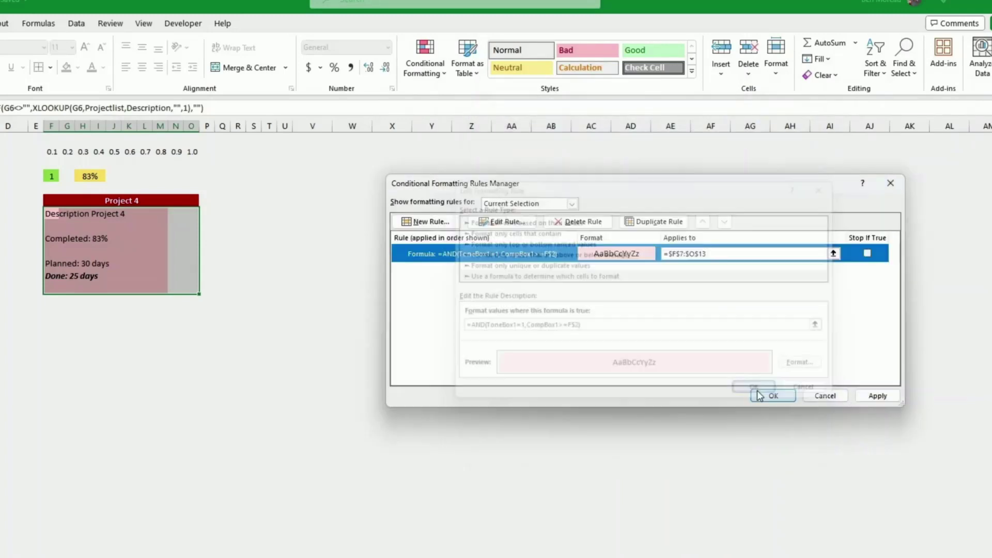
Duplicate the body rule twice and change the second rule's formula to =AND(ToneBox1=2,CompBox1>=F$2).
left_click(656, 222)
left_click(656, 221)
left_click(561, 273)
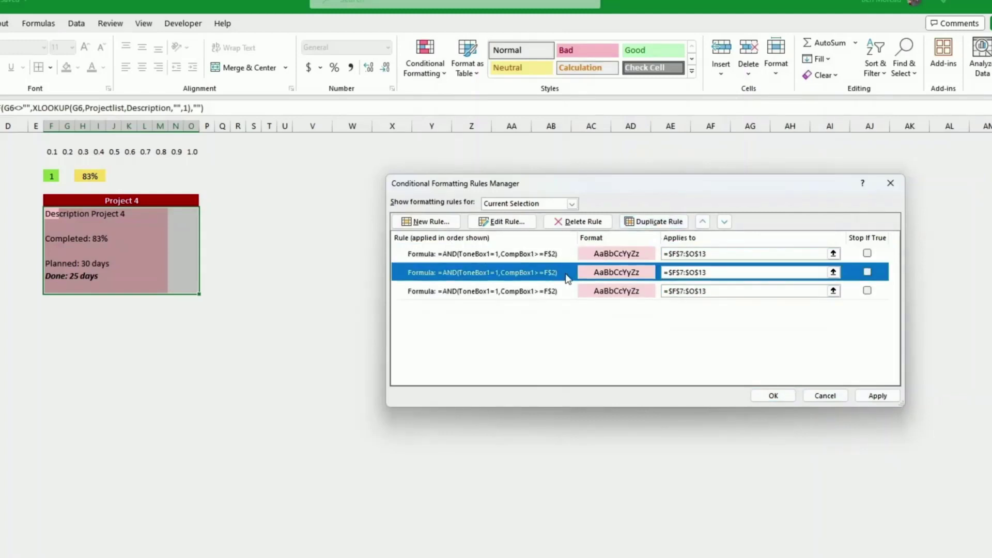
left_click(516, 226)
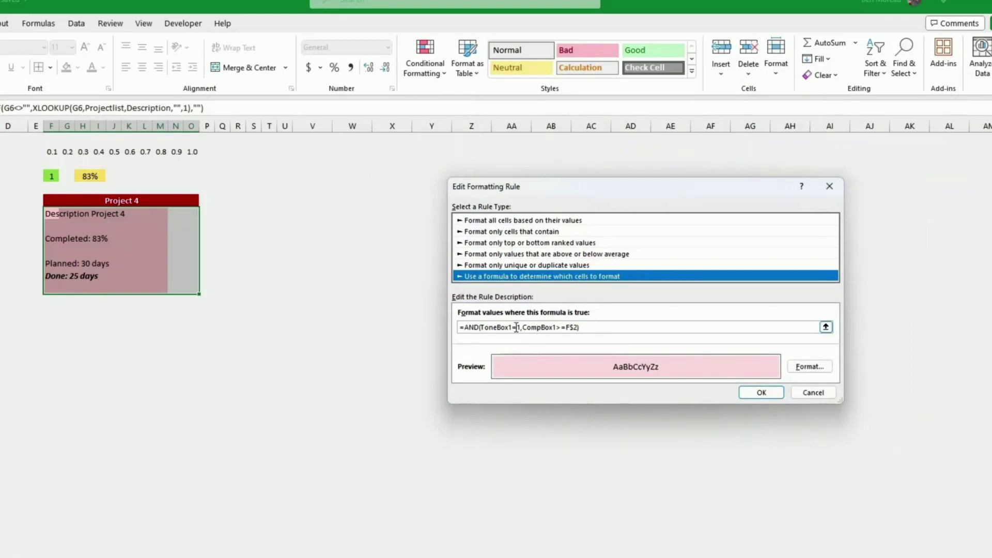
left_click(519, 329)
key("Delete")
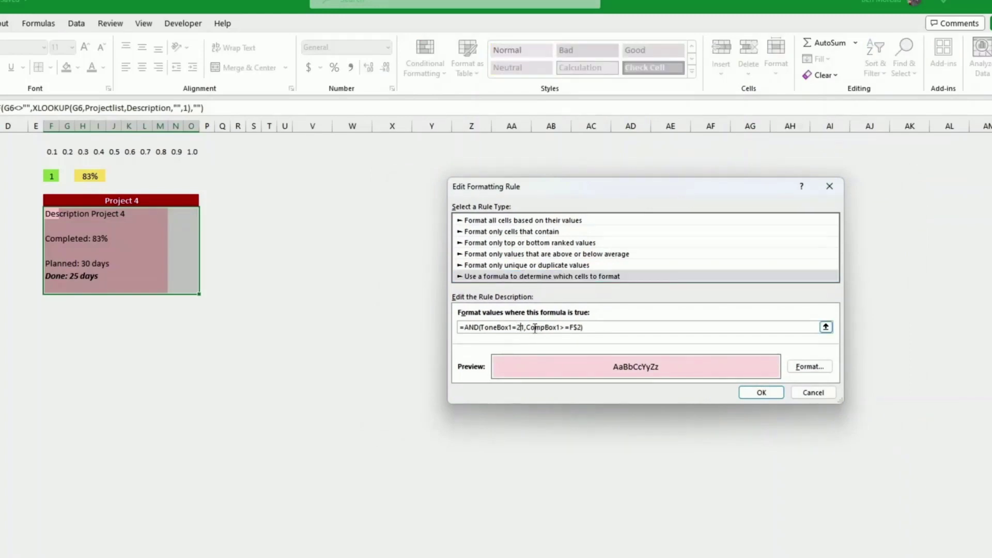
type("2")
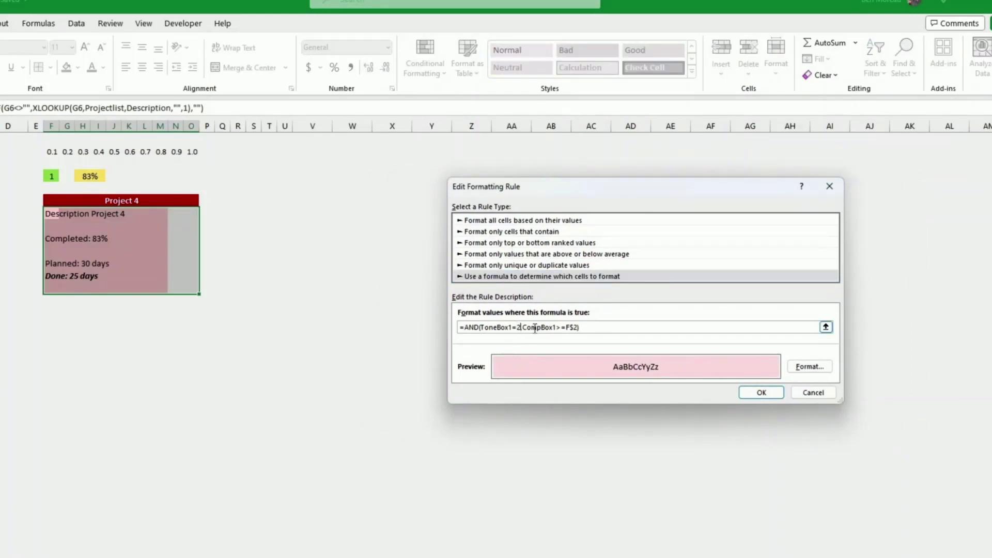
Give the ToneBox1=2 rule a custom light violet fill based on dark purple, and save the rule.
left_click(804, 367)
left_click(603, 261)
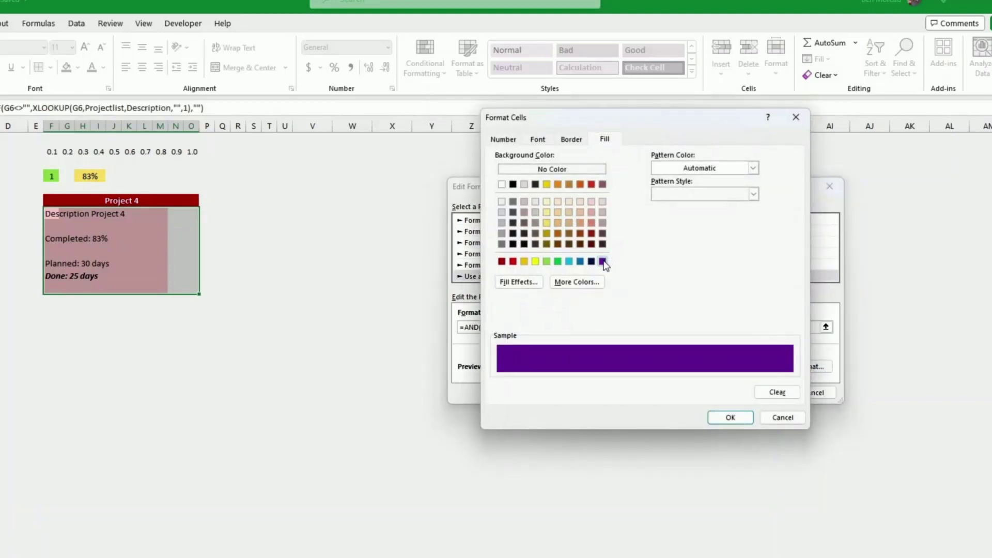
left_click(597, 280)
left_click_drag(681, 260, 680, 215)
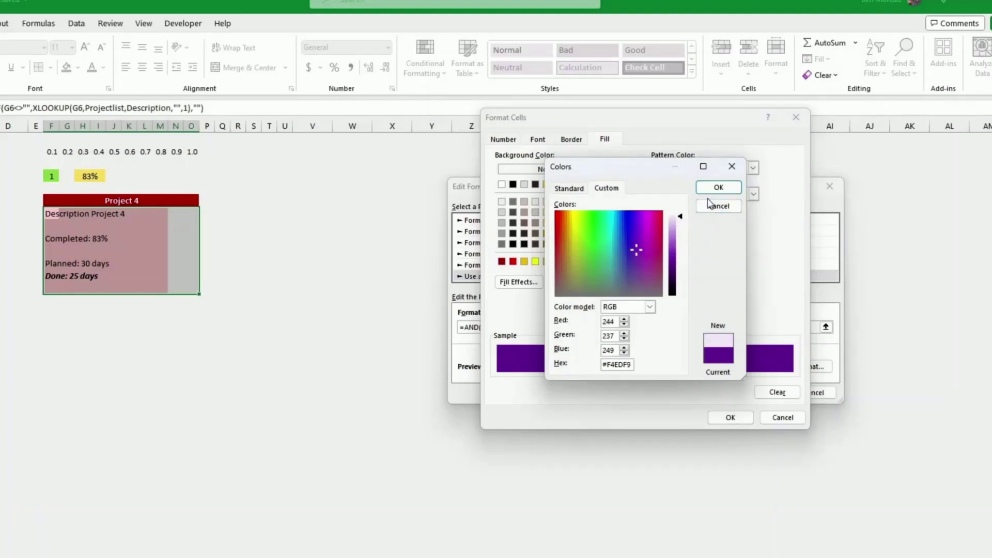
left_click(682, 216)
left_click_drag(682, 215, 683, 217)
left_click(719, 189)
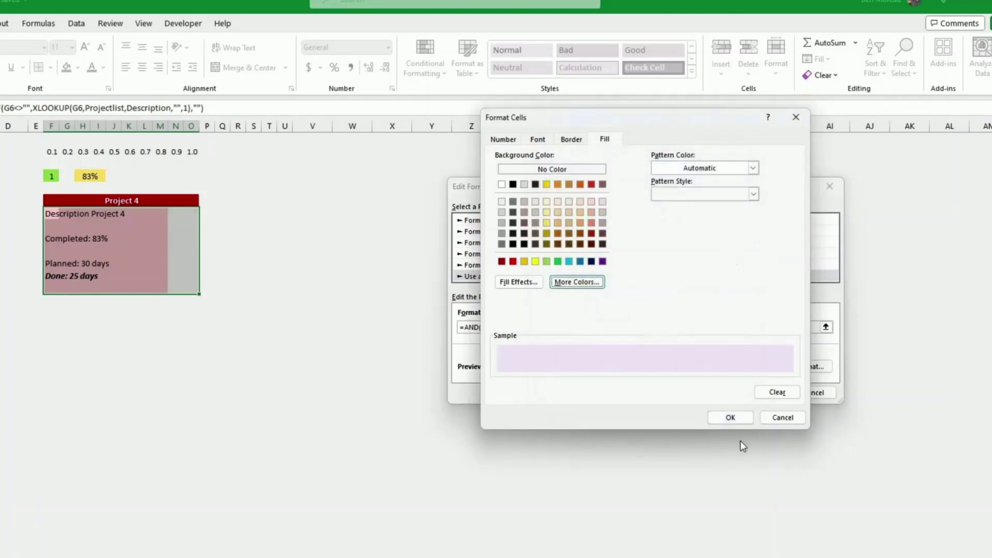
left_click(735, 418)
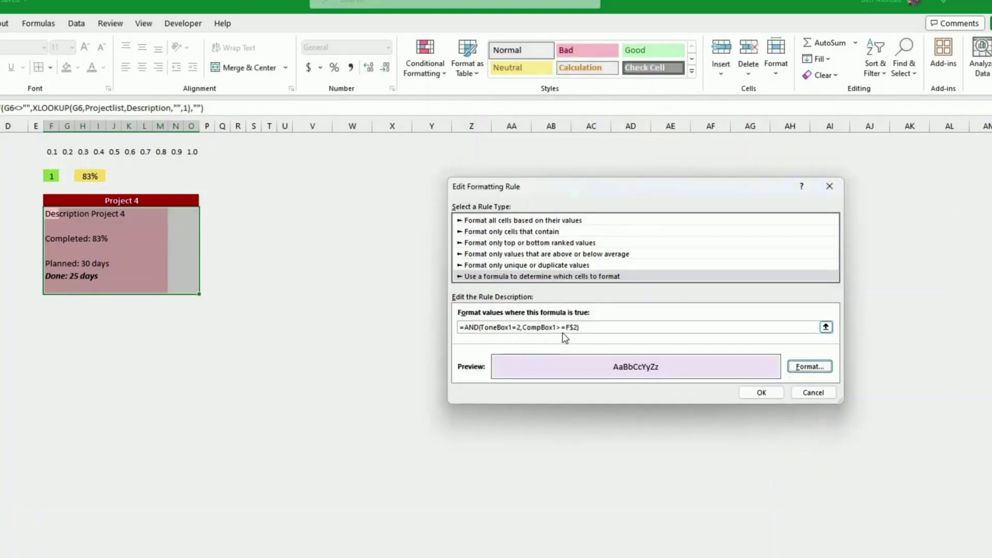
left_click(762, 392)
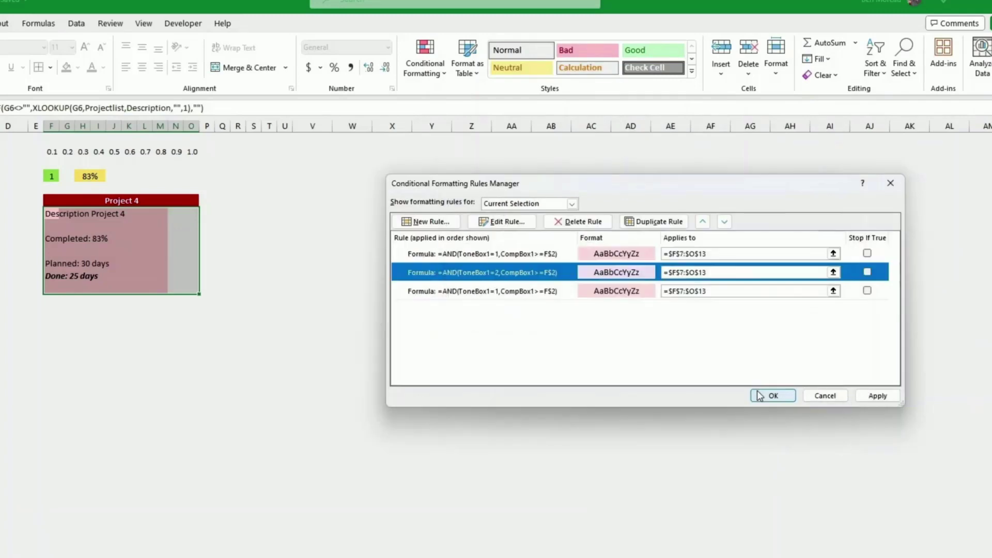
Change the third body rule's formula to =AND(ToneBox1=3,CompBox1>=F$2).
left_click(624, 291)
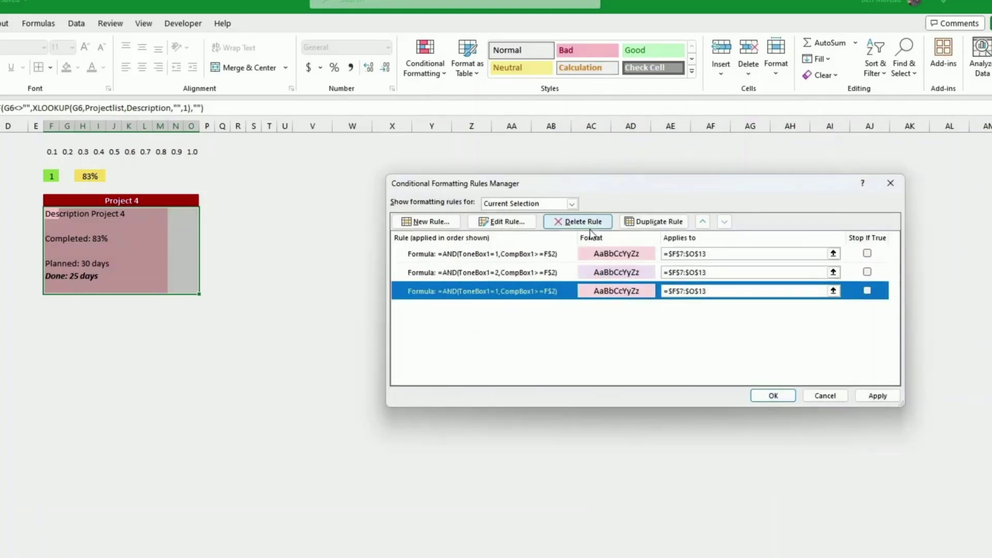
left_click(498, 223)
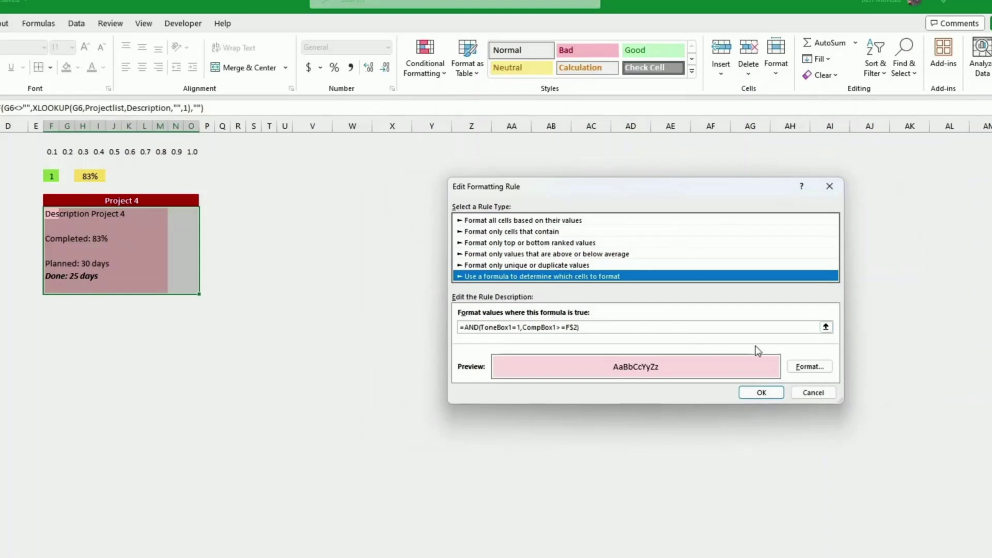
left_click(519, 328)
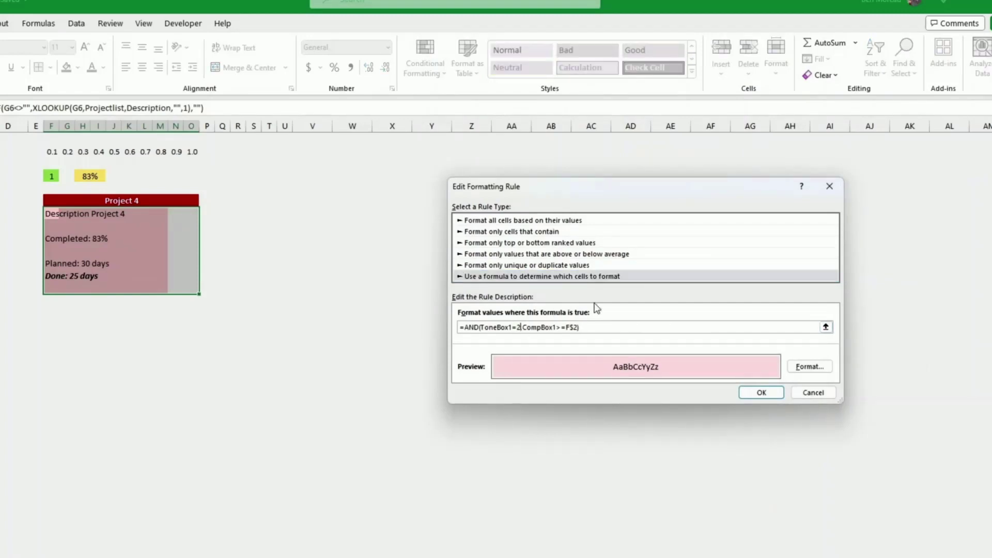
key("BackSpace")
type("3")
Give the ToneBox1=3 rule a custom light blue fill based on blue, and apply all three body rules.
left_click(809, 367)
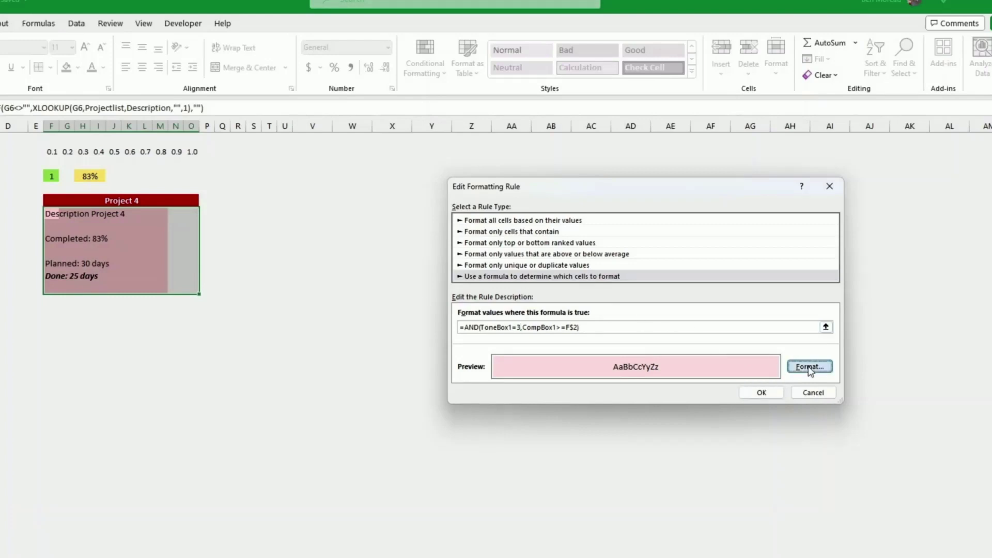
left_click(580, 261)
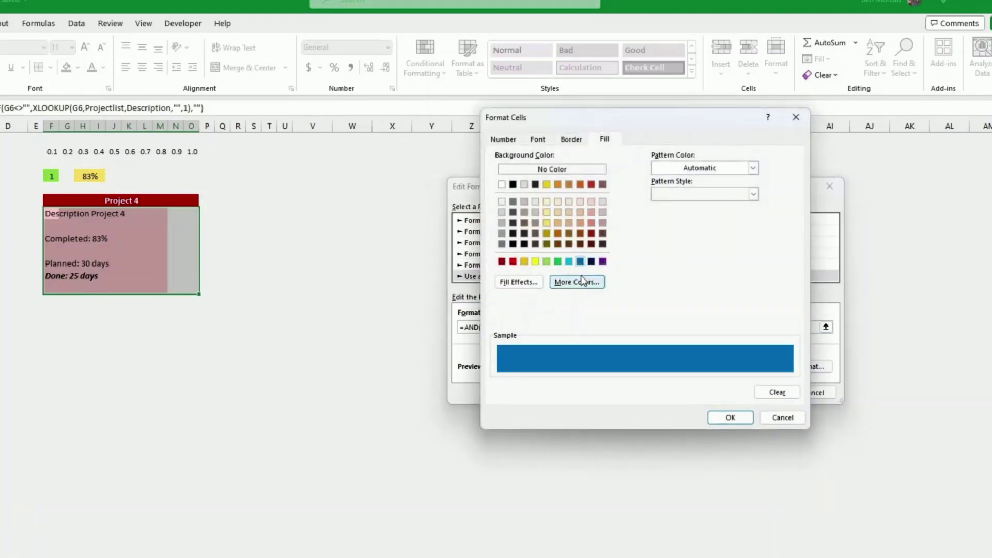
left_click(584, 281)
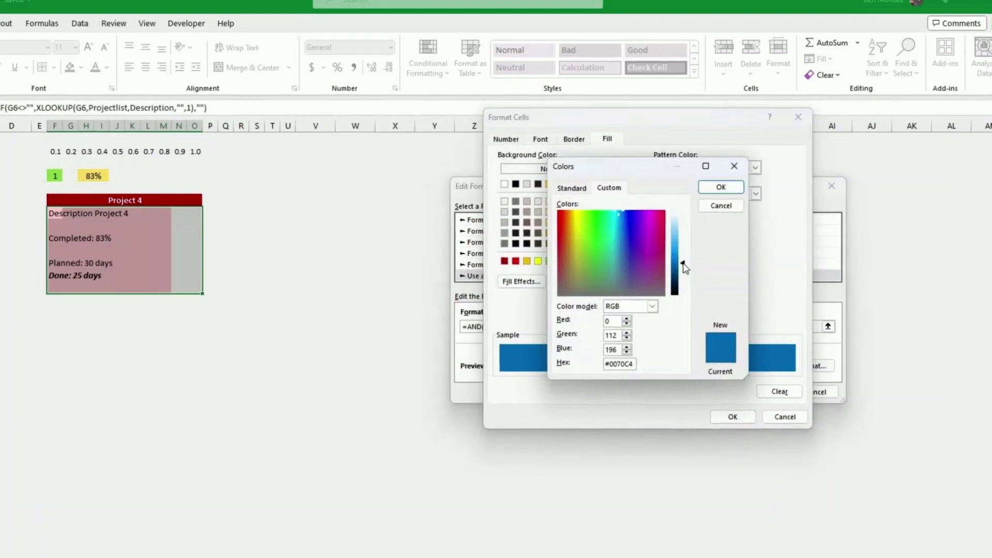
left_click_drag(687, 272, 681, 226)
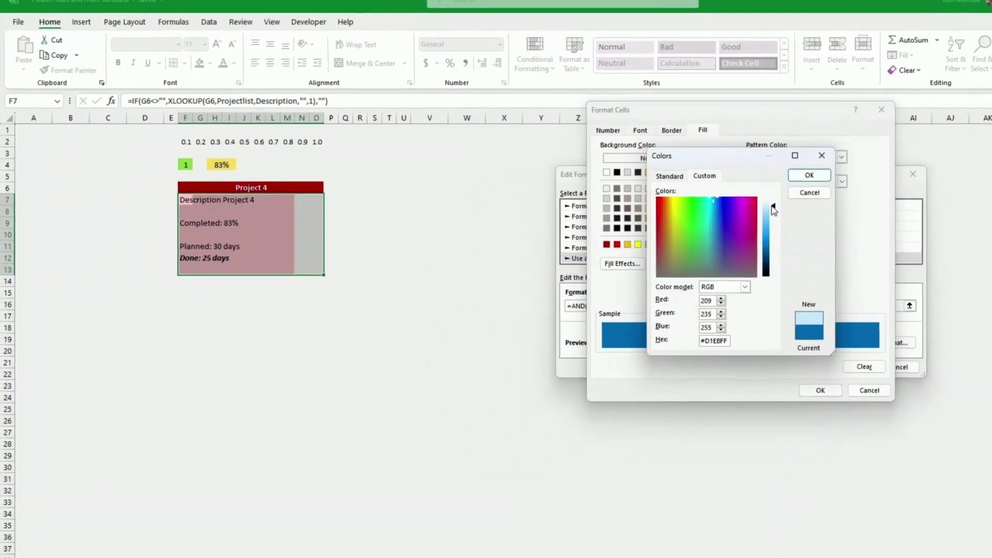
left_click(809, 175)
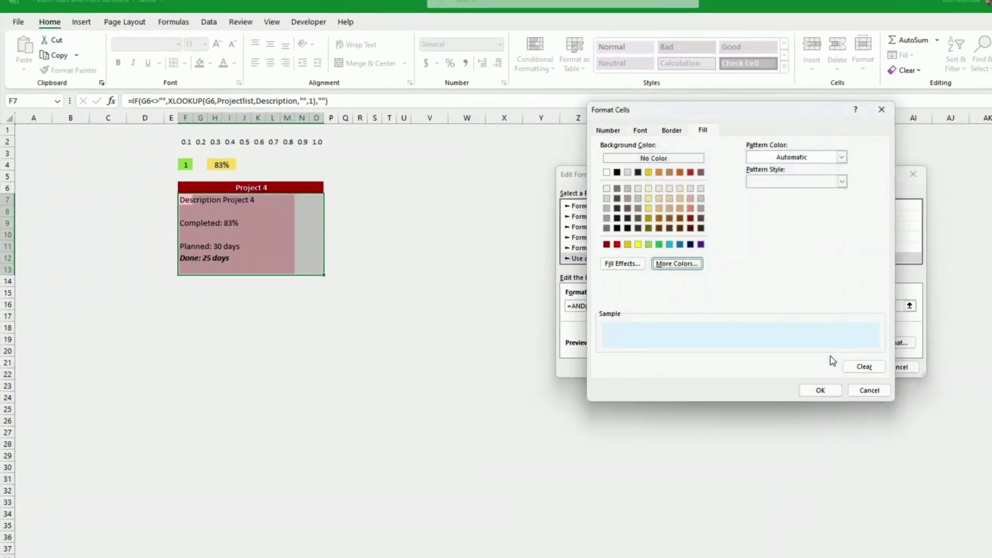
left_click(820, 391)
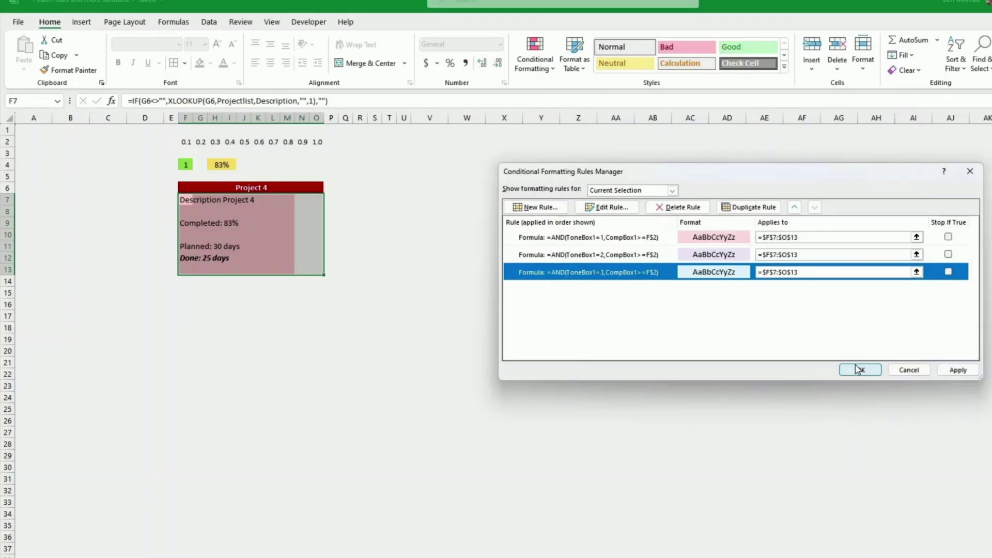
left_click(957, 370)
left_click(861, 370)
left_click(802, 432)
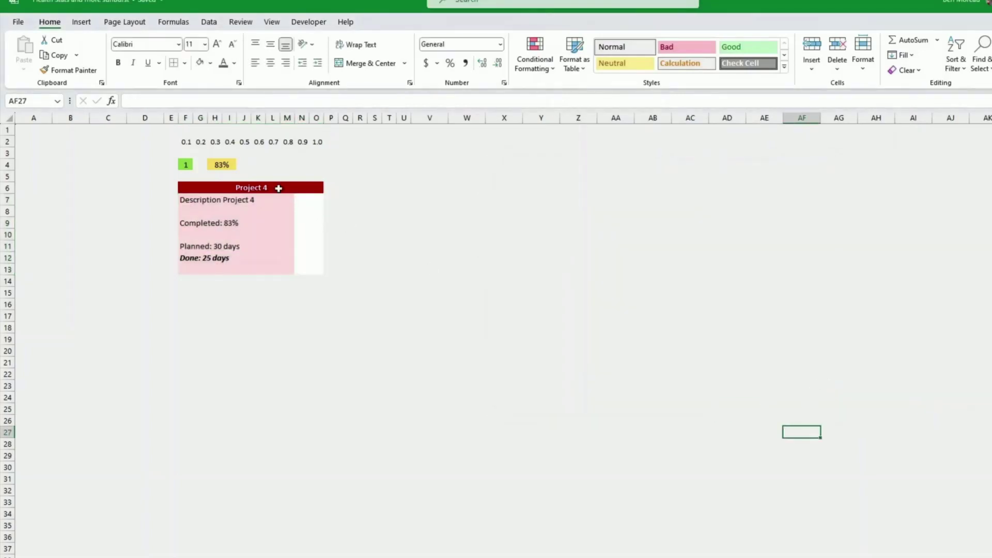
Set the tone selector to 2 to test the violet card colouring.
left_click(187, 165)
left_click(199, 165)
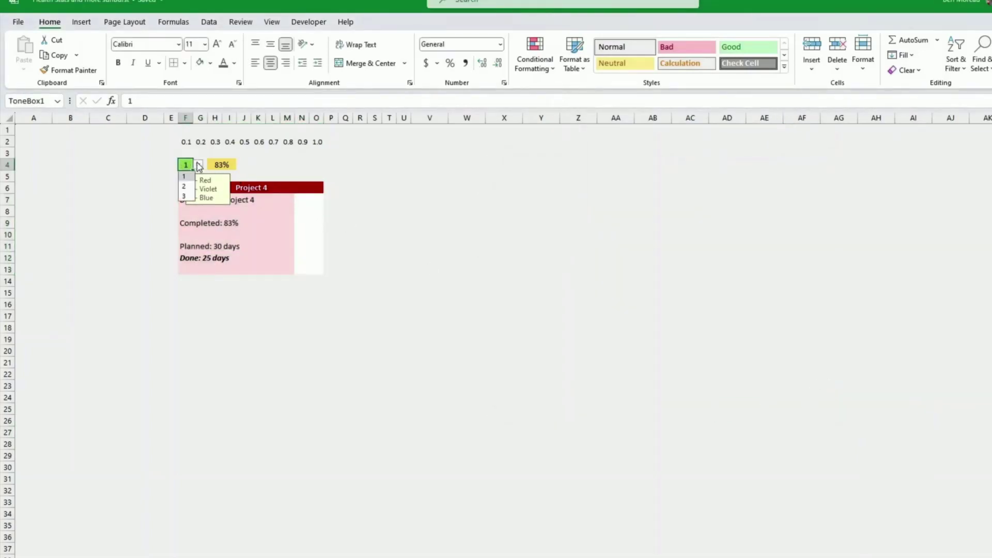
left_click(185, 185)
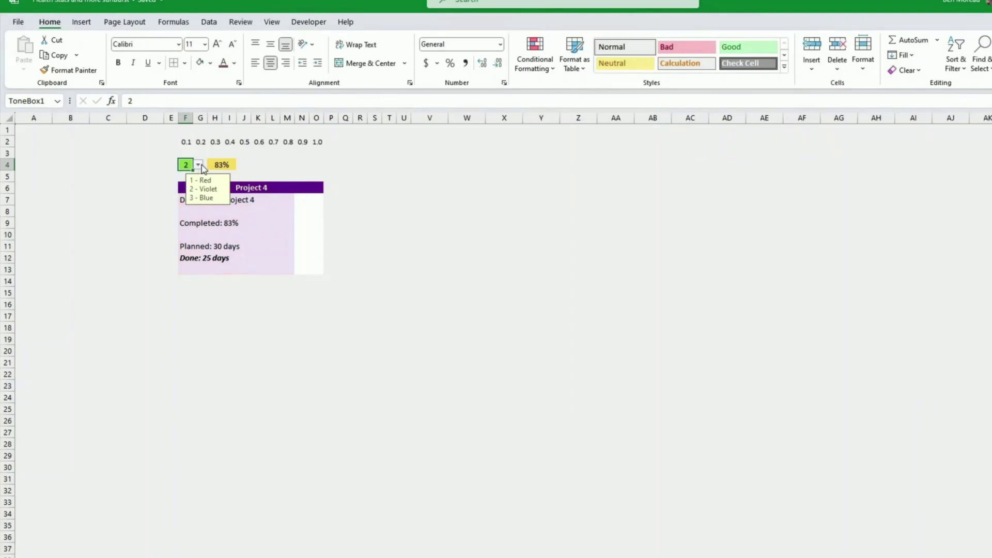
Set the tone selector to 3 to test the blue colouring, and make card rows 6 to 13 taller.
left_click(199, 165)
left_click(186, 193)
left_click(456, 270)
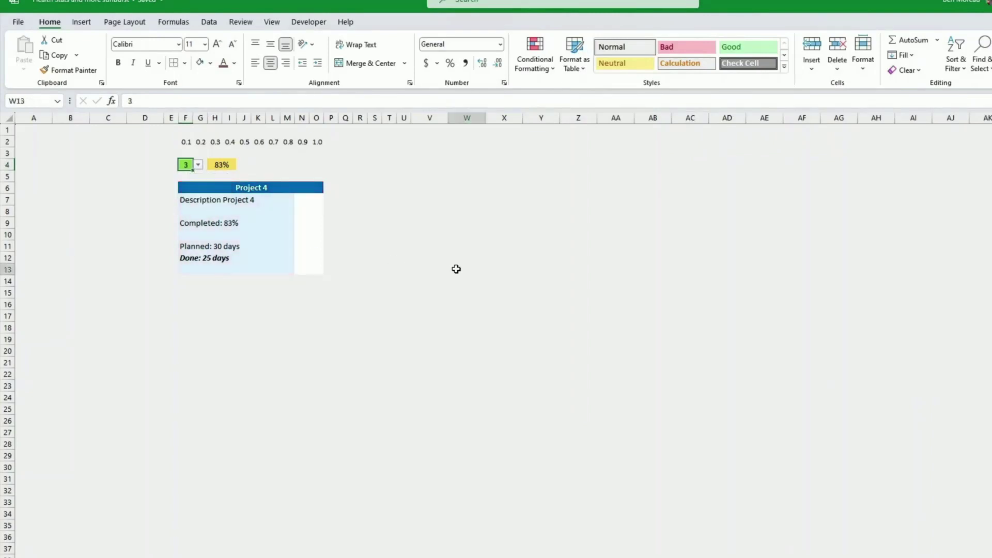
left_click_drag(8, 188, 11, 284)
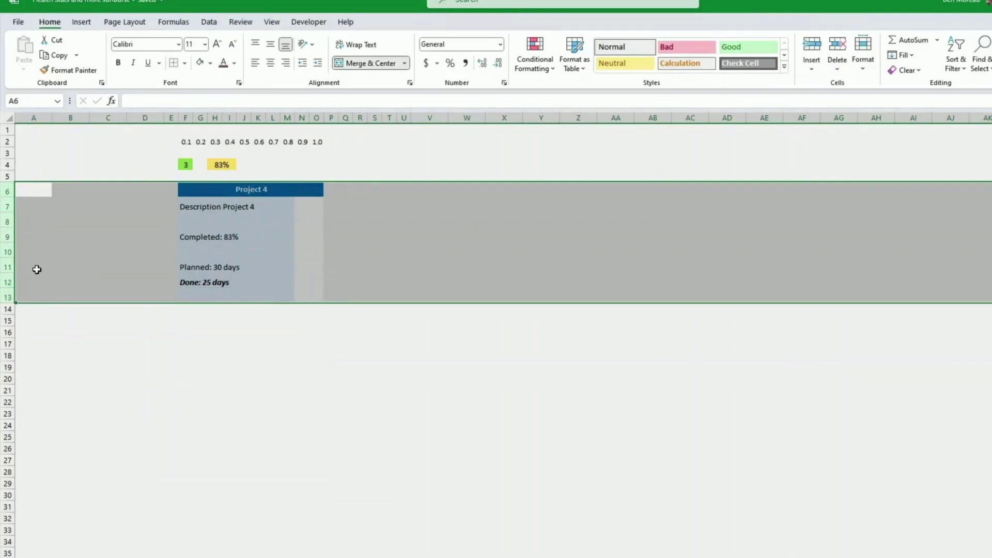
left_click(115, 251)
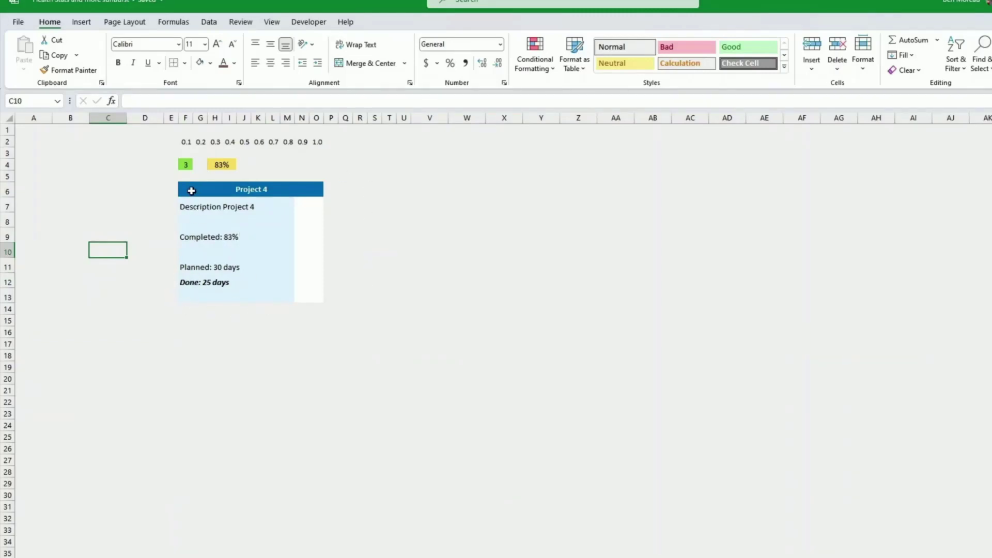
Group helper rows 2 to 4 into an outline, and test collapsing and expanding the group.
left_click(184, 165)
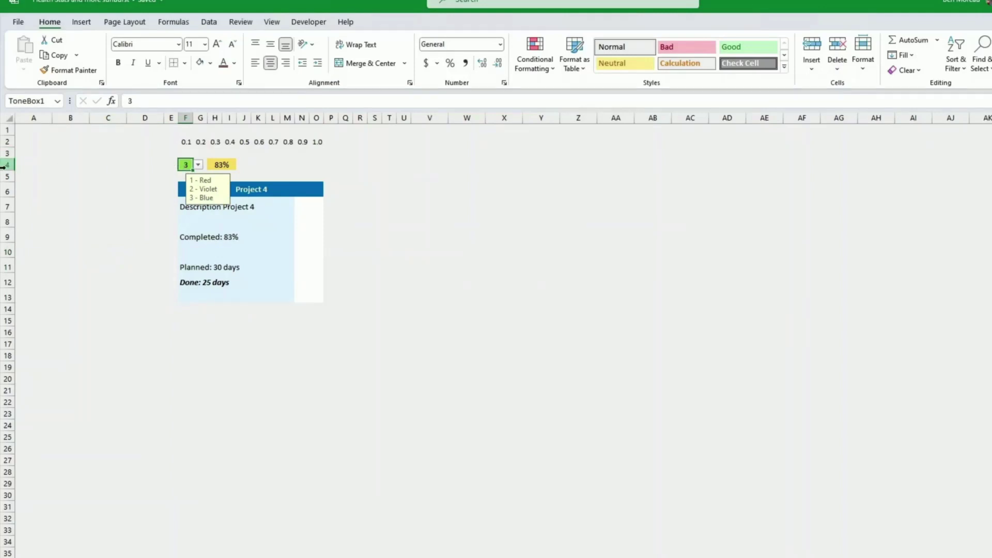
left_click_drag(6, 165, 9, 139)
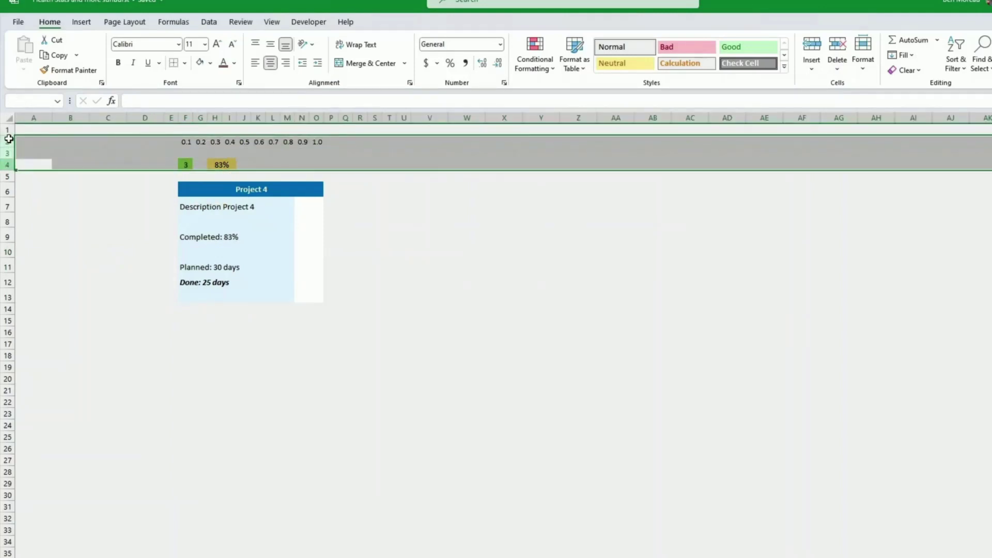
left_click(209, 22)
left_click(976, 52)
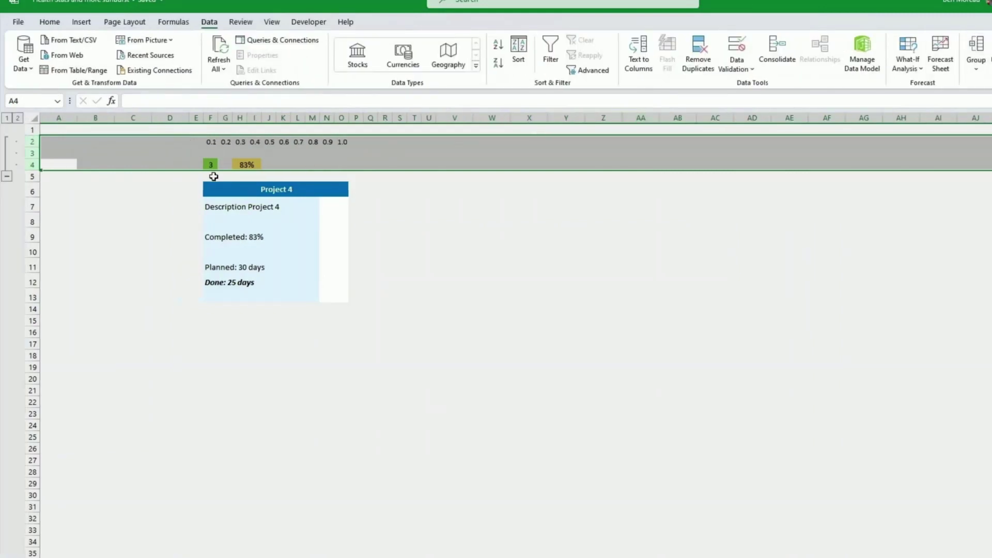
left_click(7, 177)
left_click(139, 199)
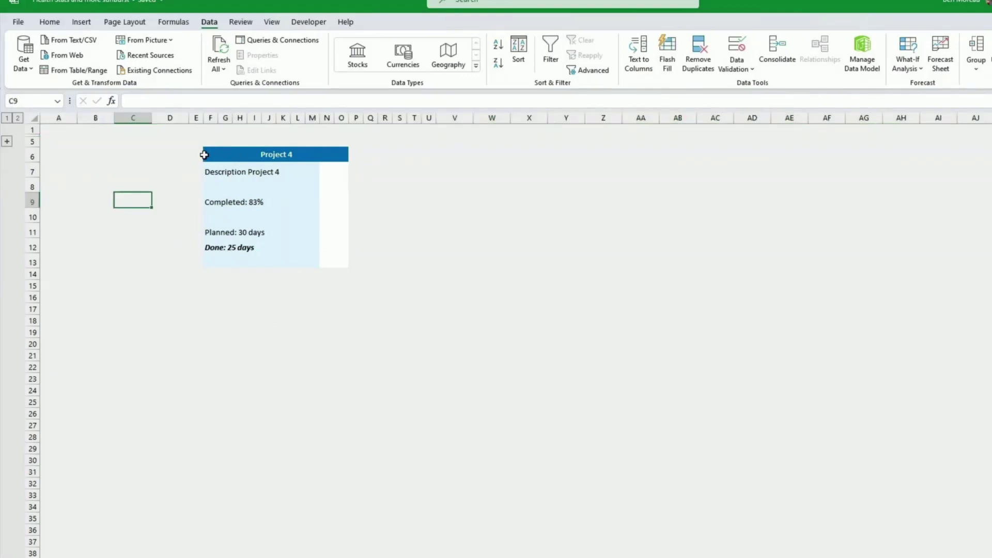
left_click(7, 141)
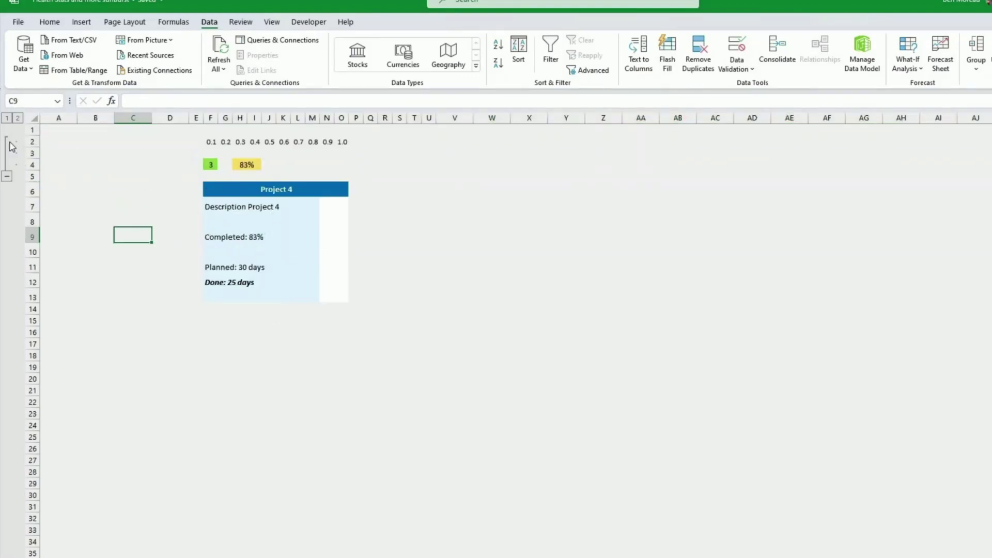
Check the defined names of the first card's tone and completion cells, and inspect its project header cell.
left_click(211, 166)
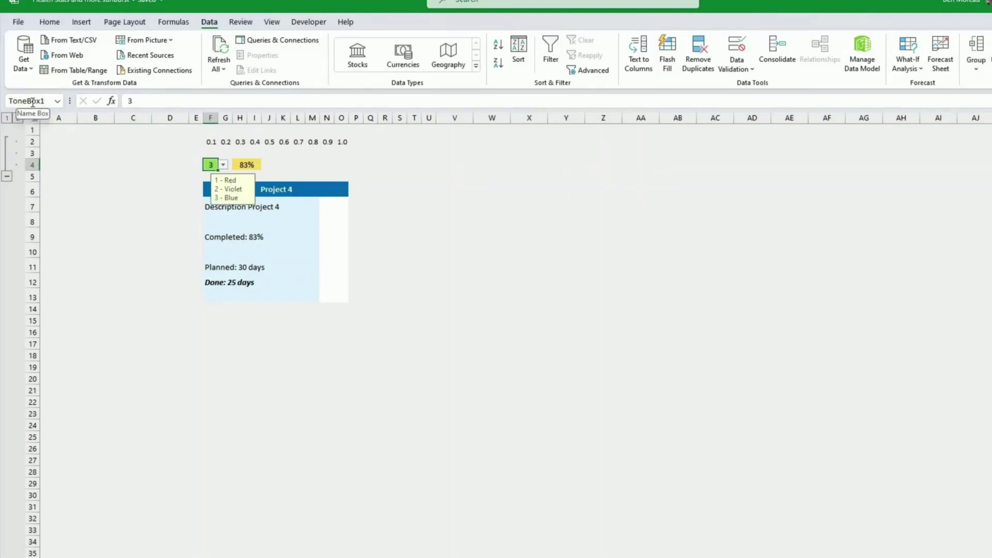
left_click(251, 165)
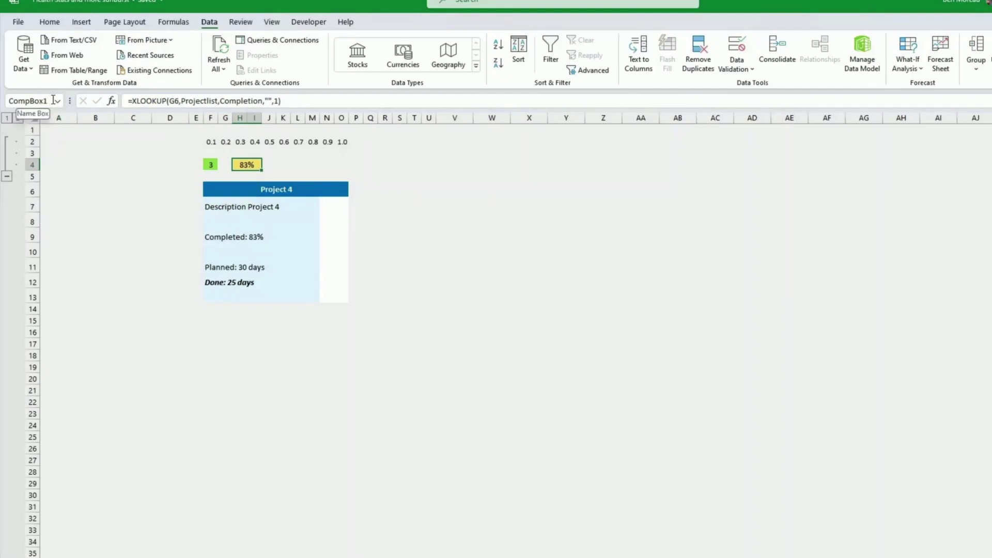
left_click(229, 188)
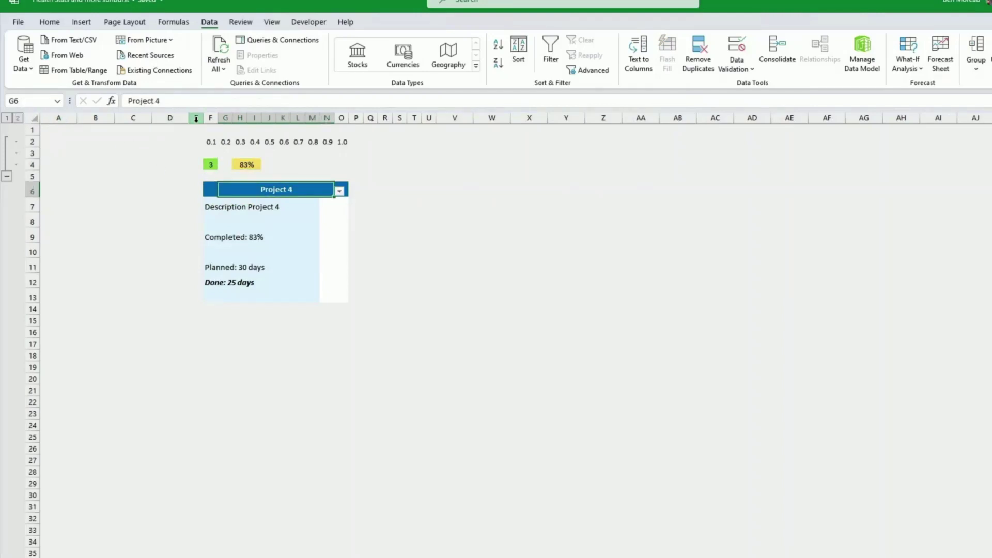
Copy columns E to P holding the project card and insert the copied columns at column R.
left_click_drag(196, 119, 357, 118)
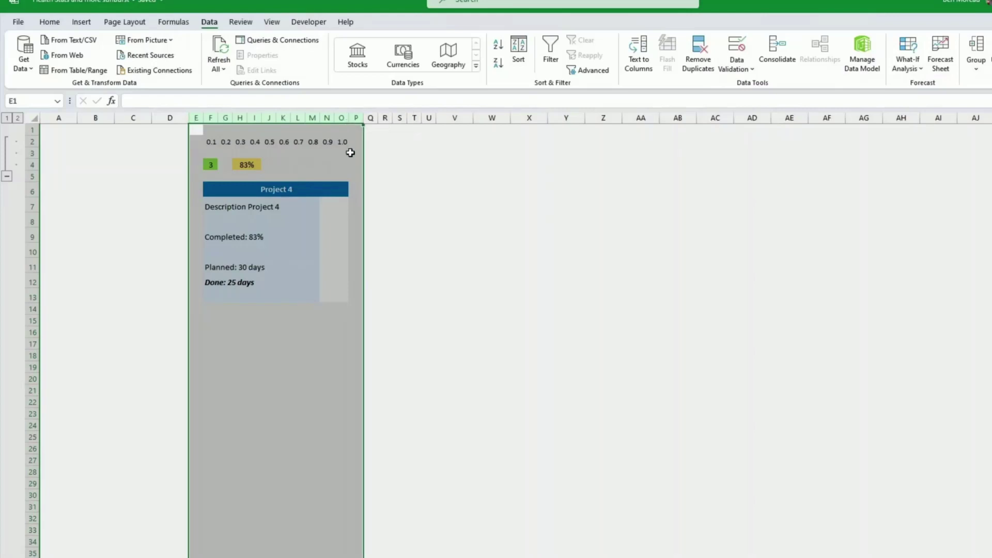
right_click(351, 152)
left_click(385, 197)
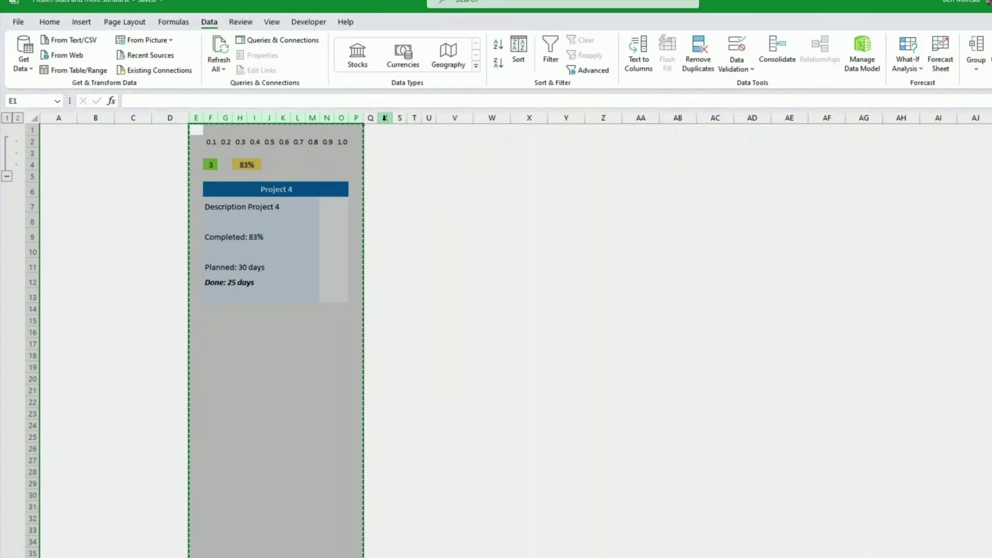
left_click(385, 118)
right_click(385, 118)
left_click(442, 231)
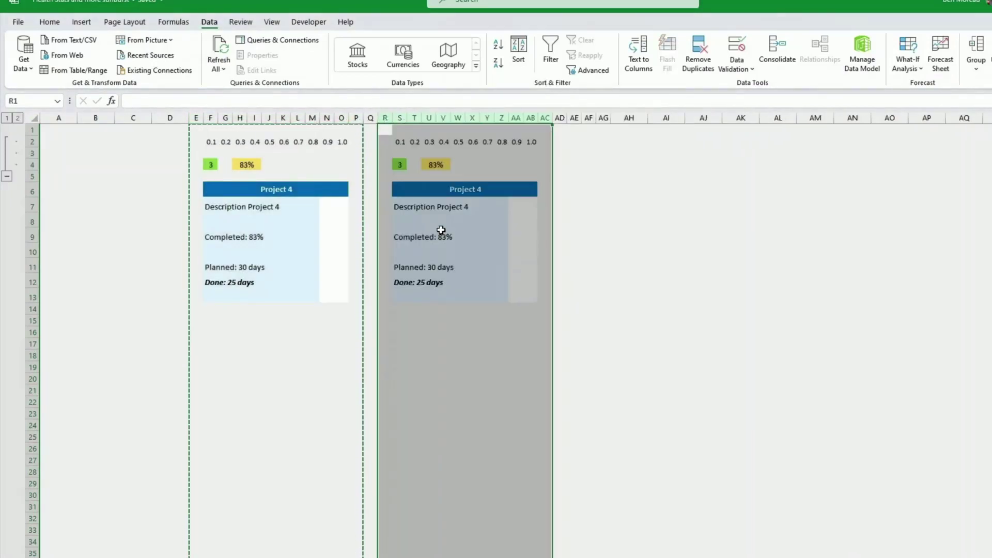
left_click(441, 231)
Name the second card's tone cell S4 ToneBox2, and give its completion cell U4 its own name.
left_click(402, 165)
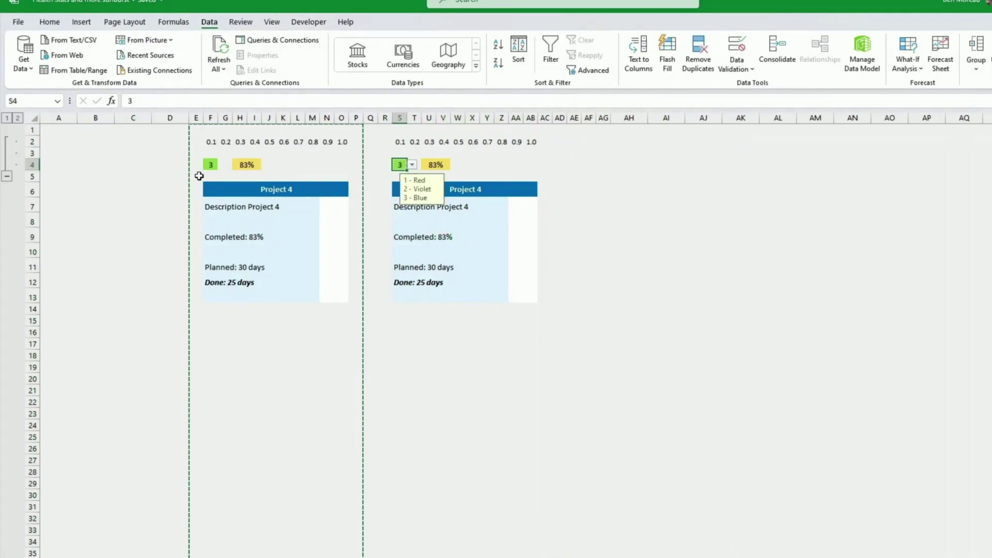
left_click(211, 164)
left_click(401, 165)
left_click(32, 101)
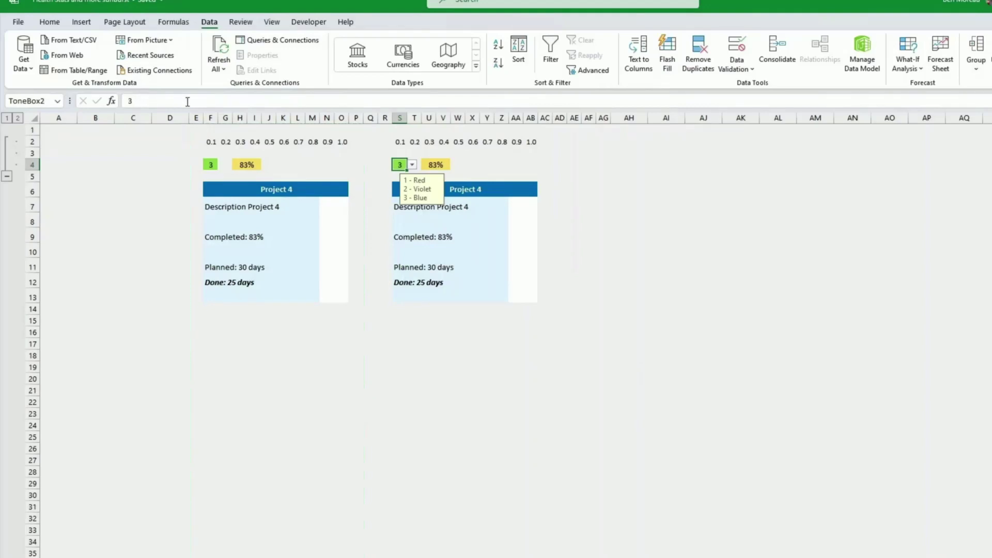
left_click(441, 165)
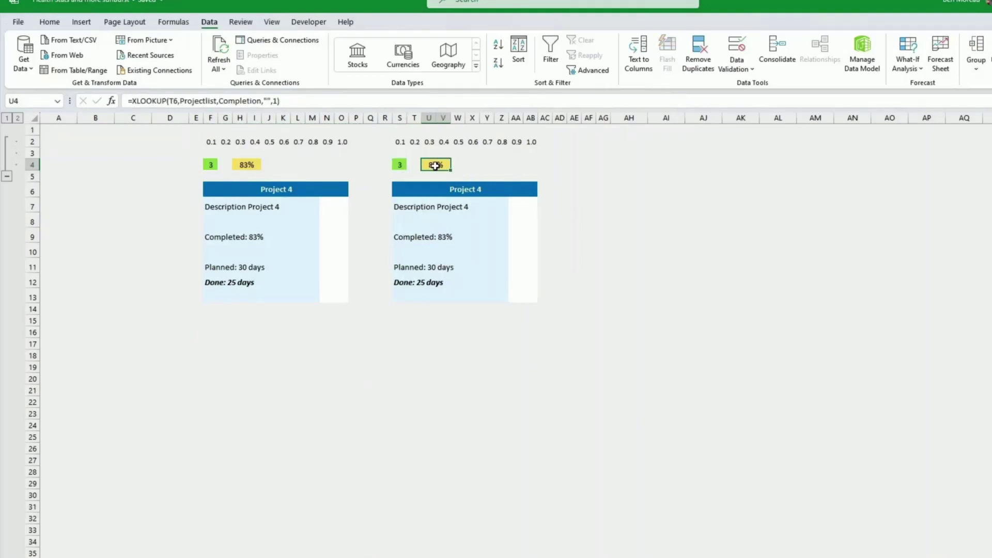
left_click(29, 103)
key("Return")
Inspect the second card's description formula in S7 to check which header cell it references.
left_click(404, 223)
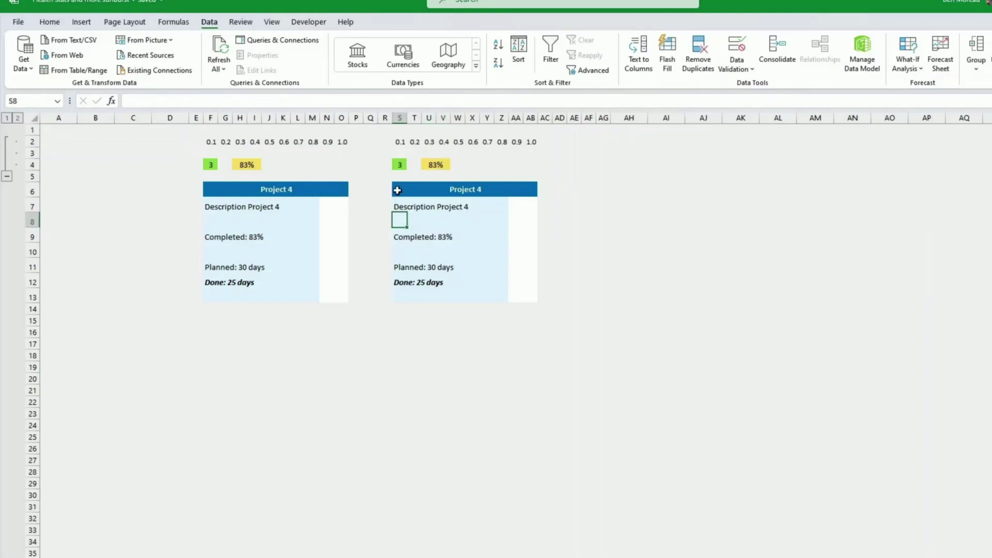
left_click(402, 207)
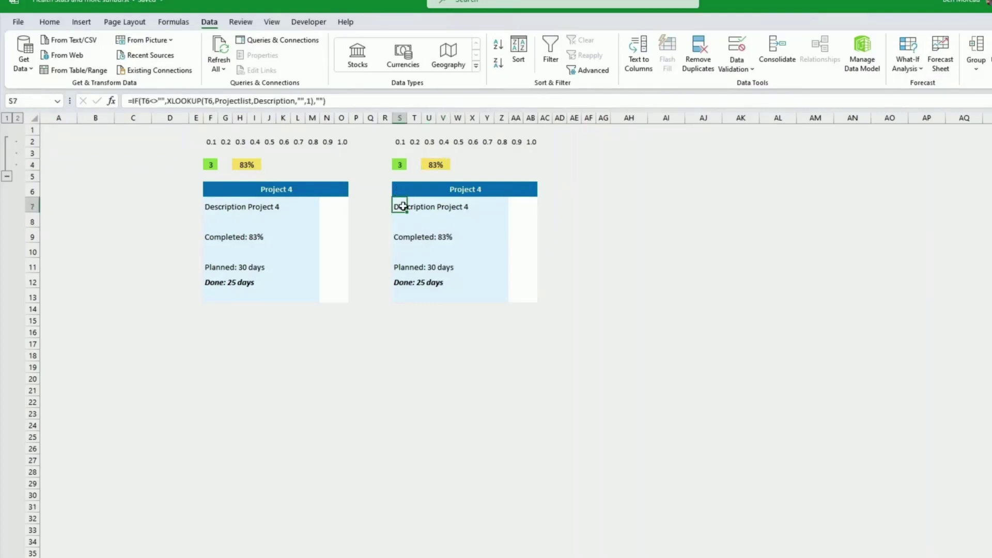
double_click(403, 206)
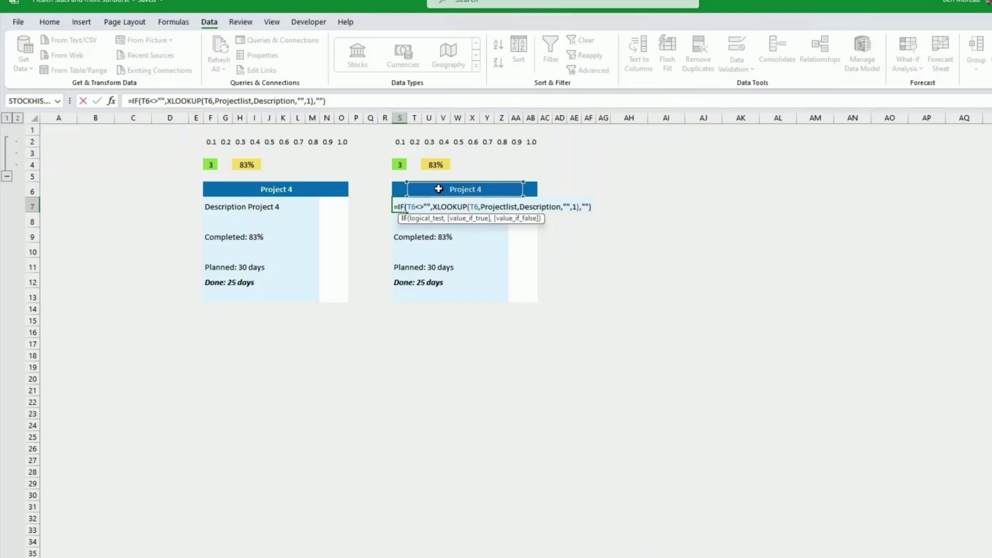
key("Return")
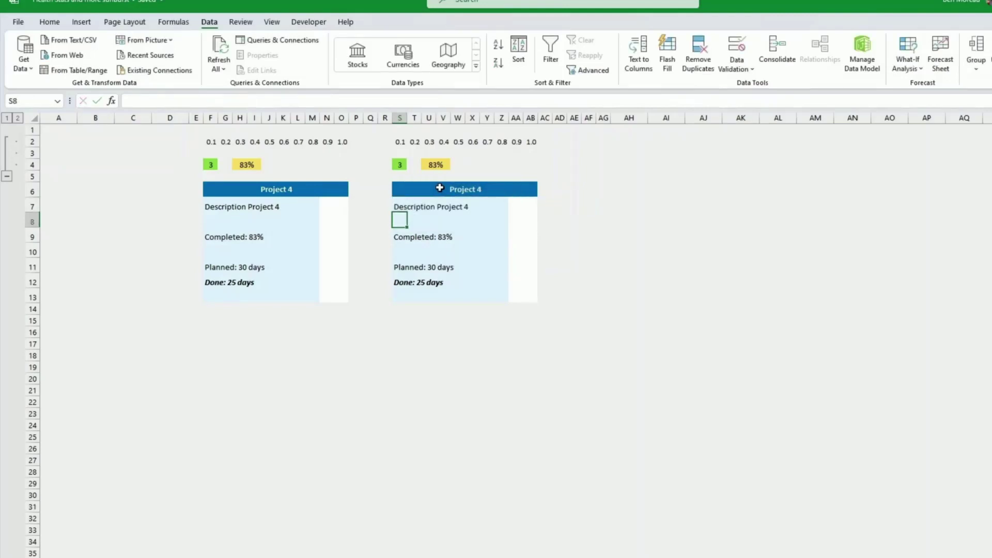
Choose Project 2 in the second card's header dropdown.
left_click(449, 191)
left_click(528, 191)
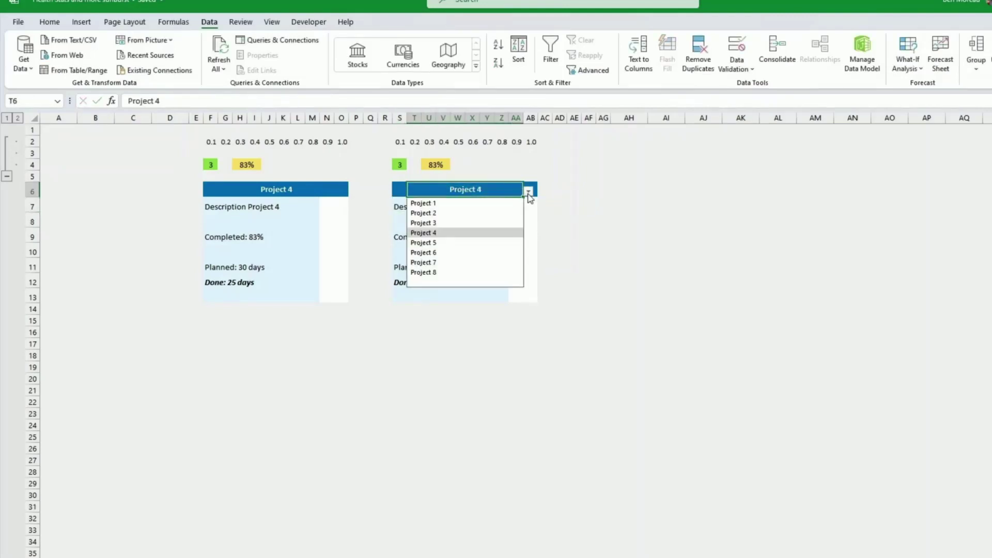
left_click(496, 212)
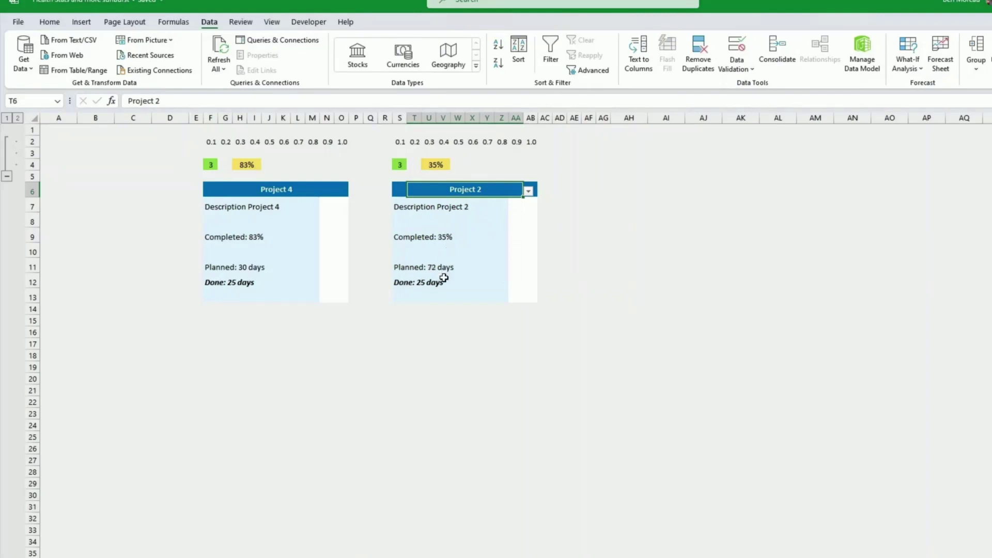
Set the first card's tone selector to 2 to test how both cards respond.
left_click(211, 164)
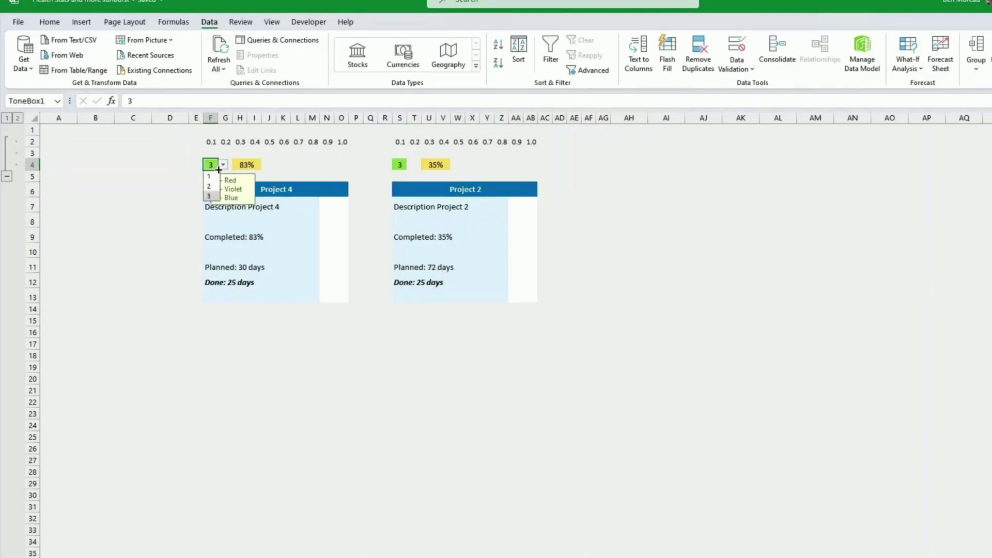
left_click(210, 186)
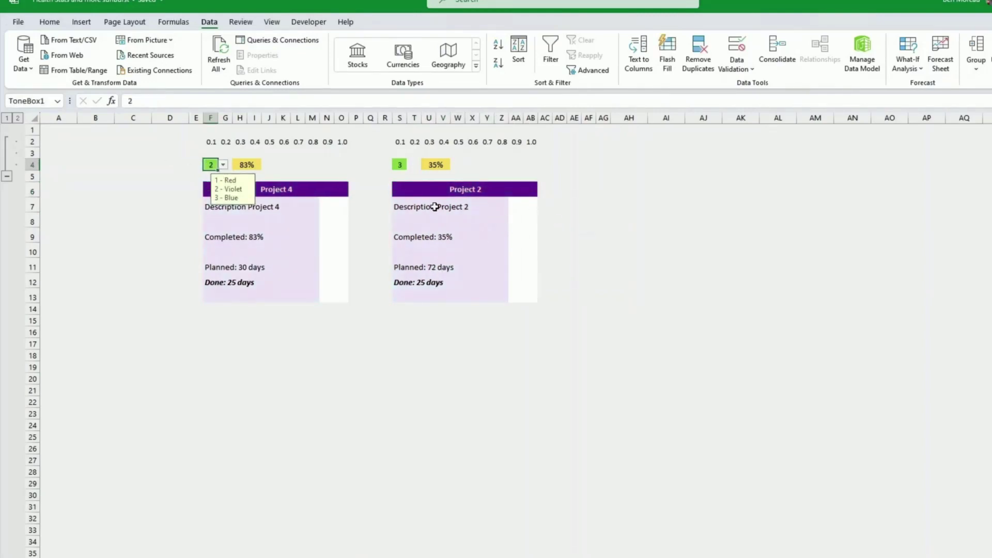
left_click(458, 235)
Change the second card's red header conditional formatting rule to the formula =ToneBox2=1.
left_click_drag(397, 188, 528, 295)
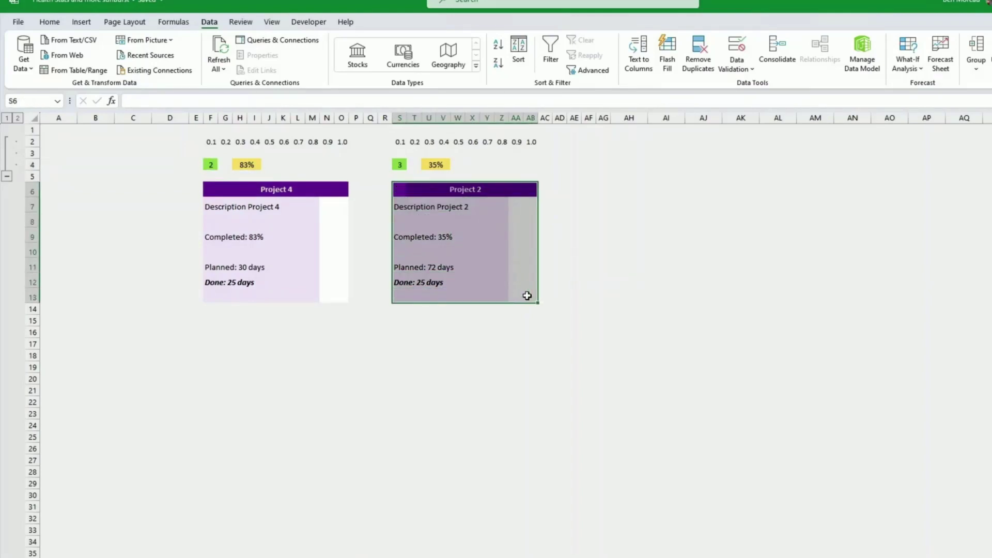
left_click(52, 22)
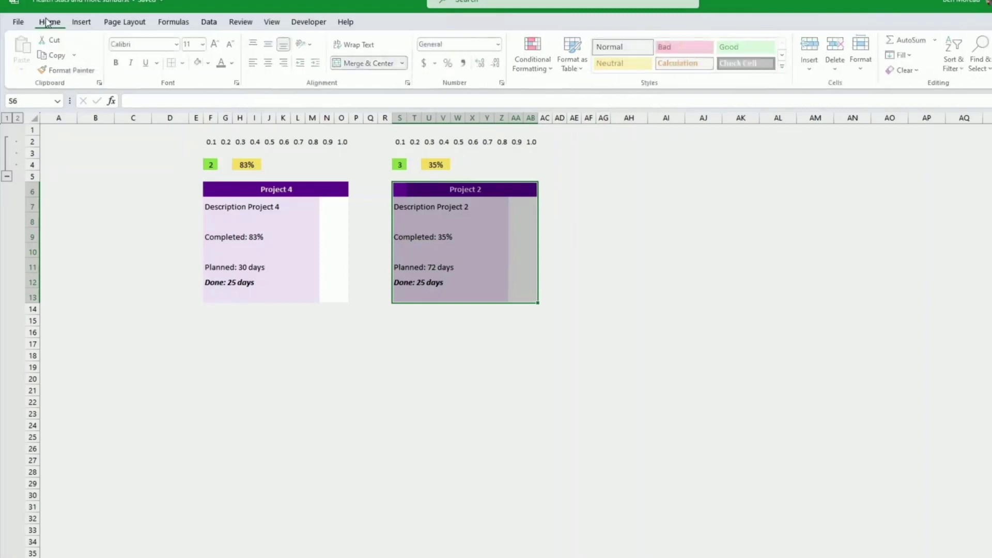
left_click(542, 72)
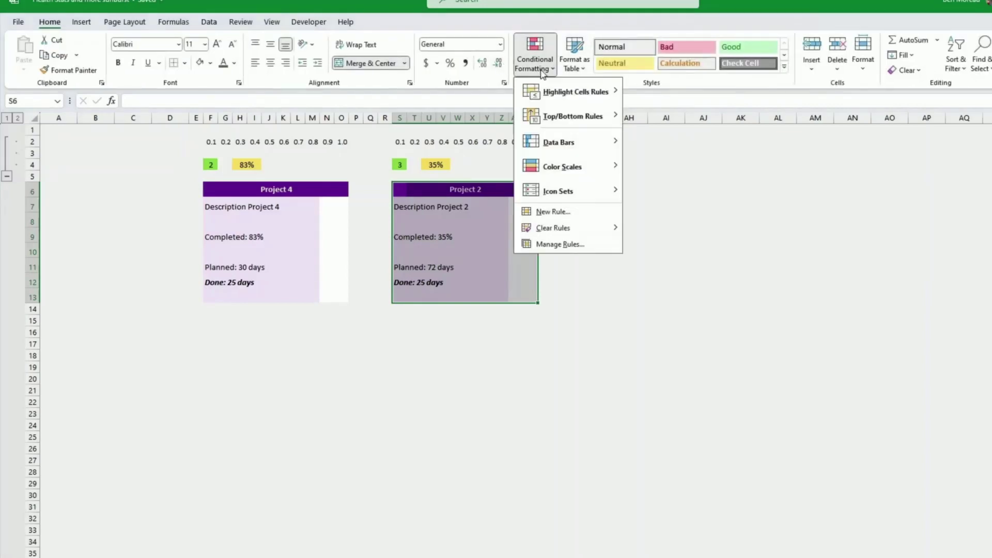
left_click(557, 245)
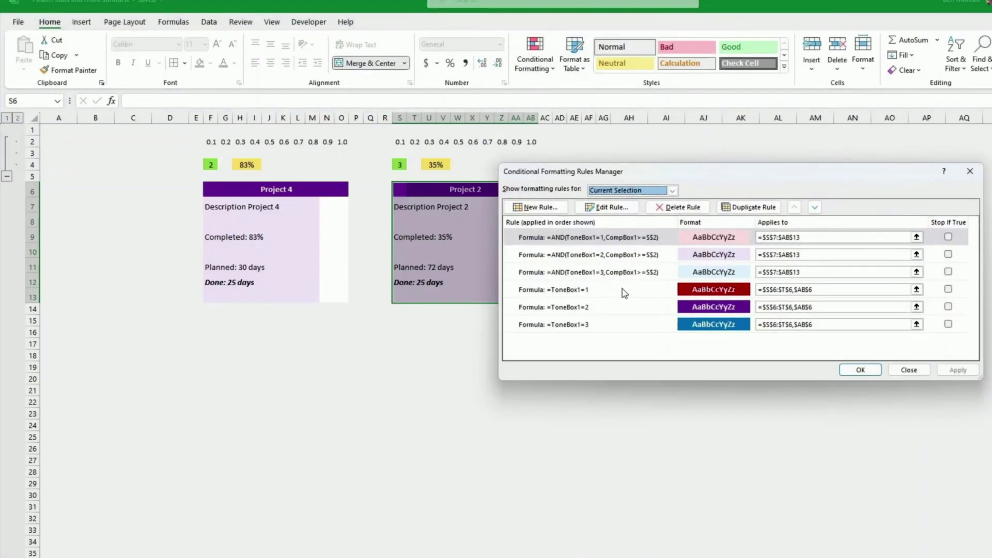
left_click(625, 291)
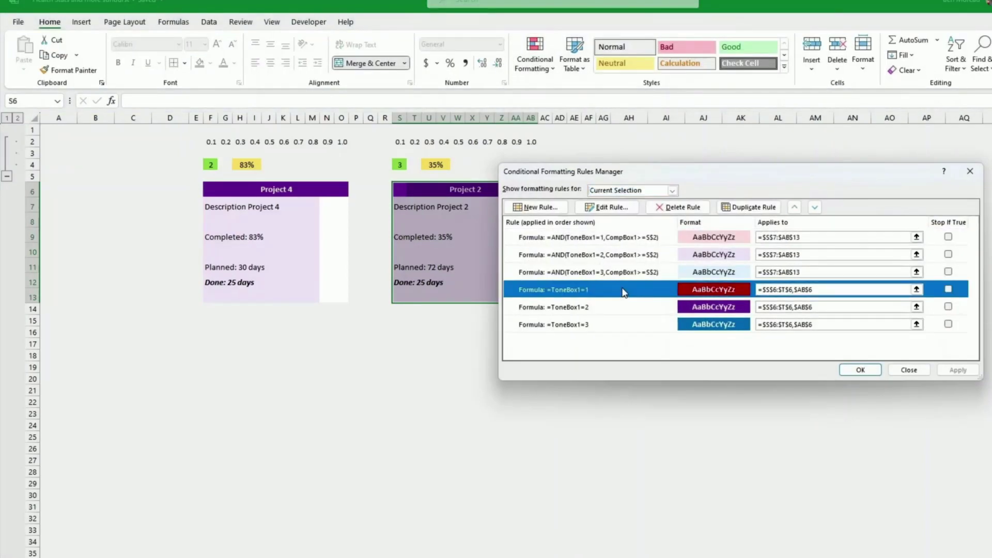
left_click(601, 207)
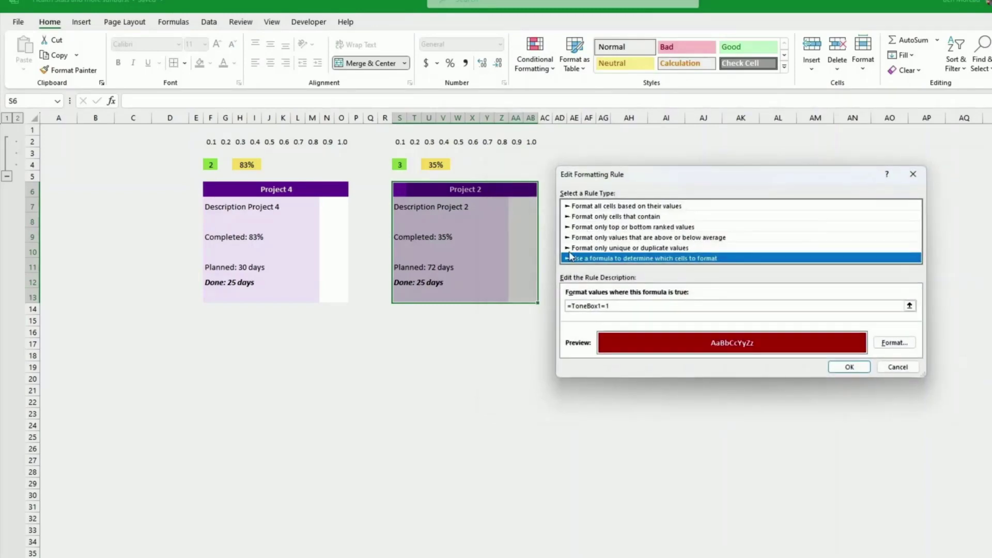
left_click(601, 307)
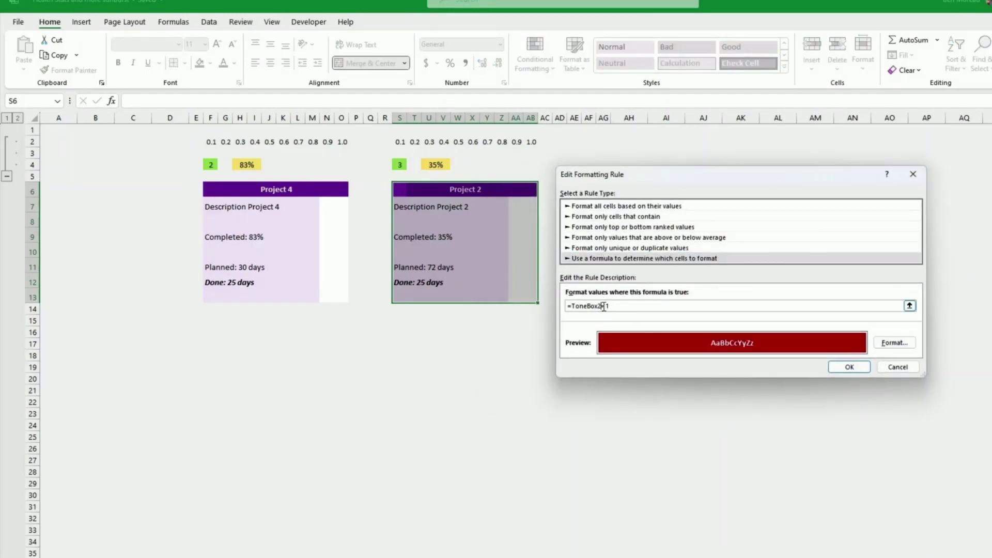
left_click(845, 368)
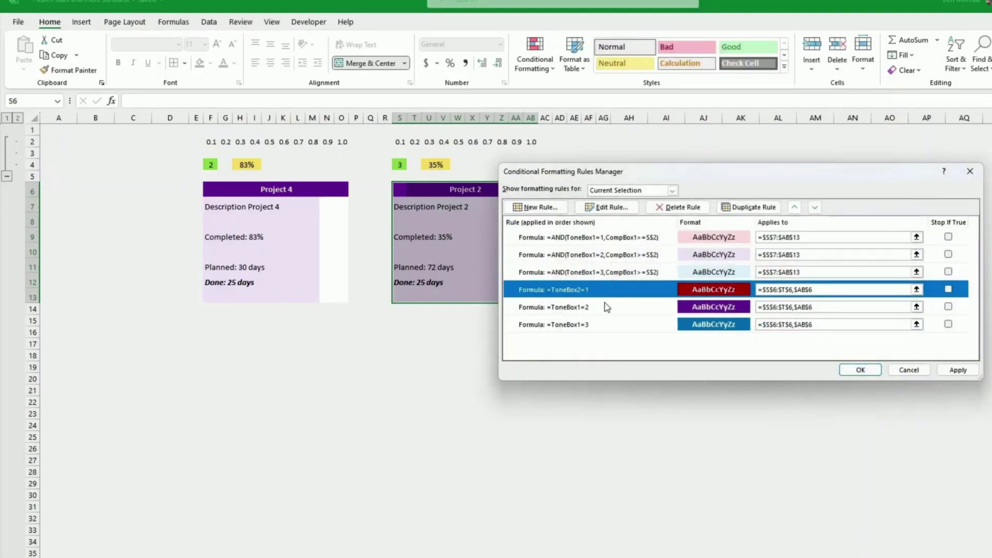
Change the second card's violet and blue header formatting rules to the formulas =ToneBox2=2 and =ToneBox2=3.
left_click(603, 309)
left_click(608, 208)
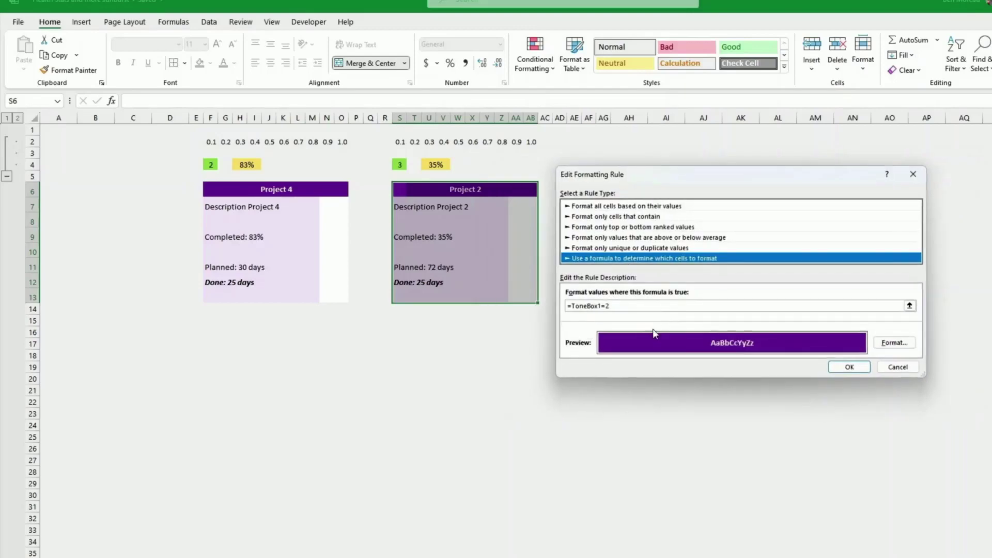
left_click(603, 306)
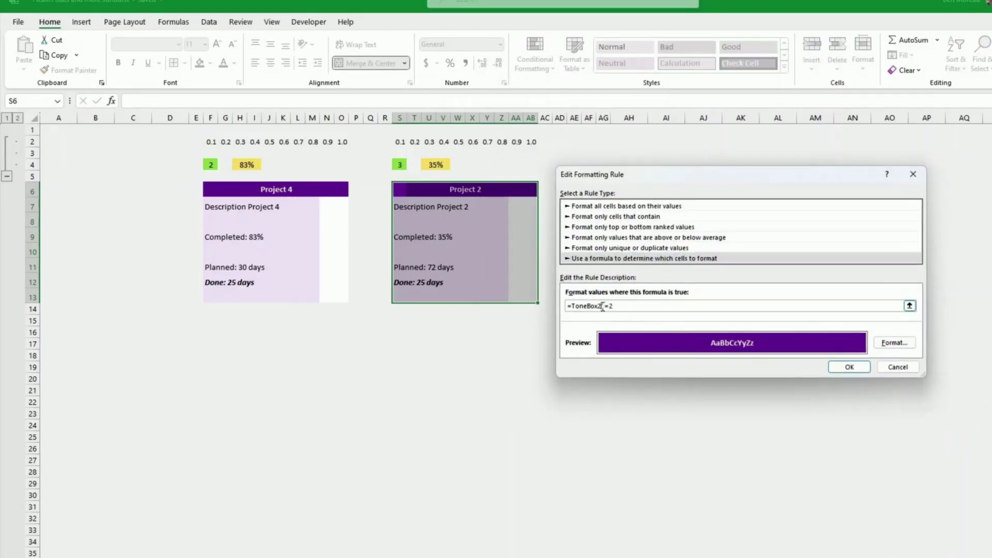
left_click(848, 368)
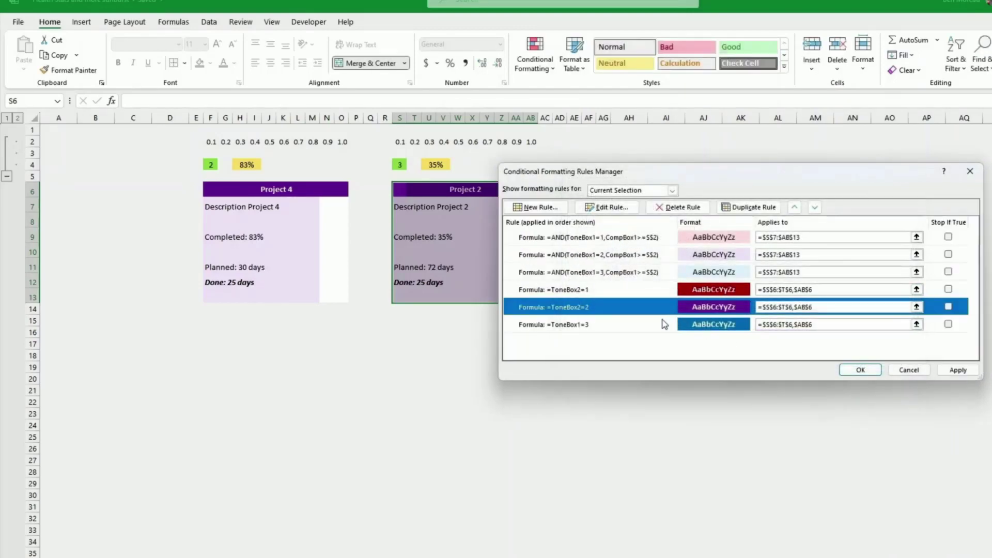
double_click(663, 323)
left_click(850, 367)
Change the second card's red and violet body rules to =AND(ToneBox2=1,CompBox2>=S$2) and =AND(ToneBox2=2,CompBox2>=S$2).
left_click(657, 240)
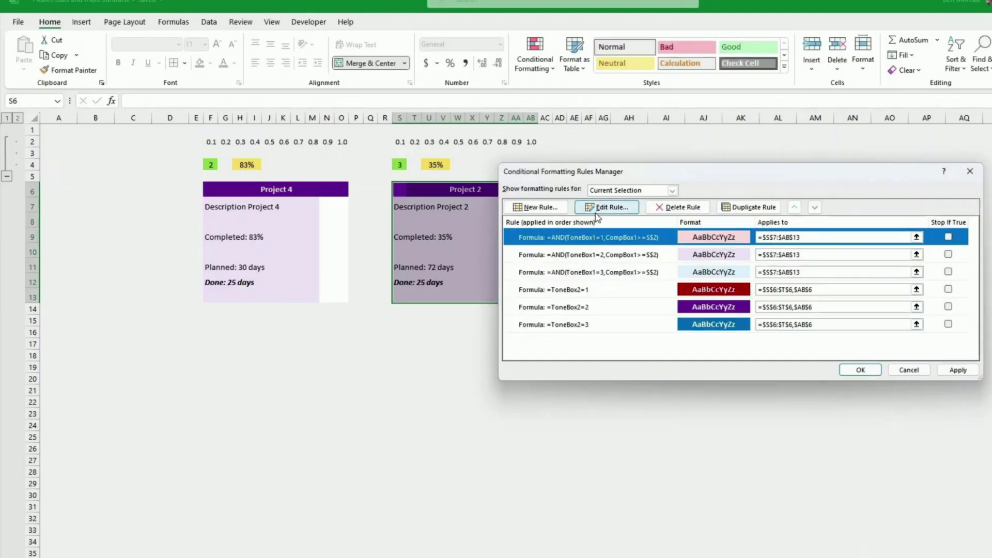
left_click(608, 207)
left_click(849, 367)
left_click(656, 253)
left_click(607, 207)
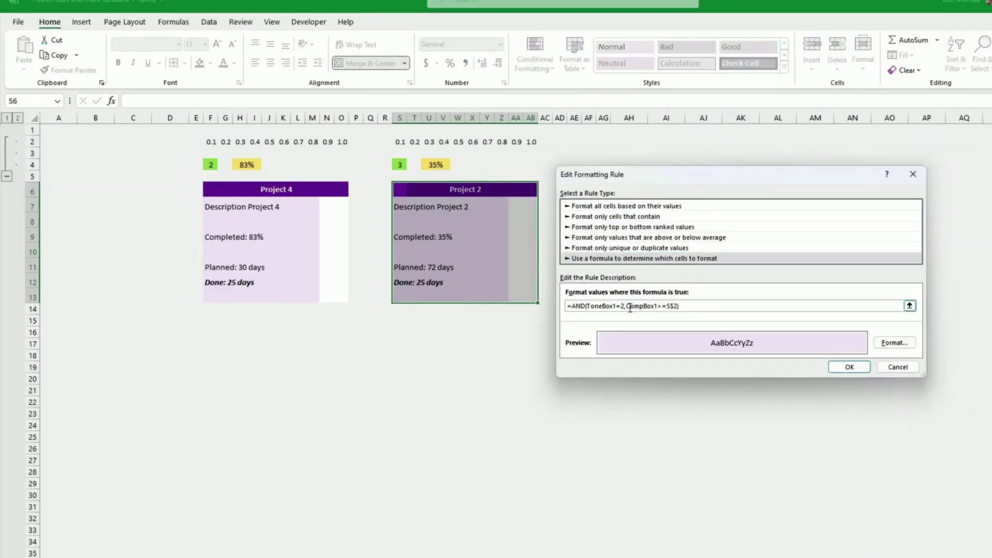
left_click(657, 306)
type("2")
key("Delete")
left_click(850, 367)
Change the second card's blue body rule to =AND(ToneBox2=3,CompBox2>=S$2) and apply the updated rules.
left_click(657, 272)
left_click(608, 207)
left_click(658, 306)
type("2")
key("Delete")
left_click(850, 367)
left_click(958, 370)
left_click(860, 369)
left_click(776, 355)
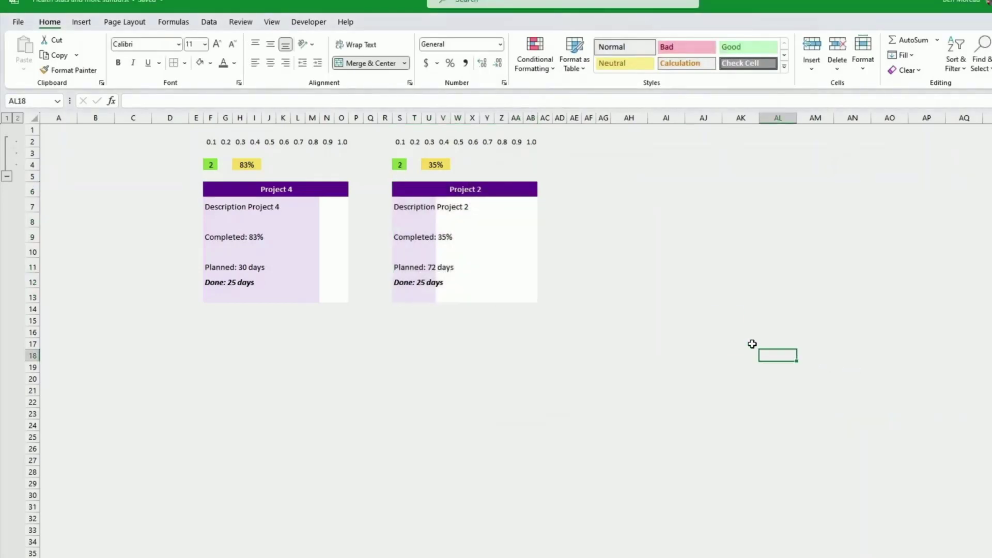
Test the second card's tone selector with 1 and set it to 3.
left_click(400, 165)
left_click(413, 164)
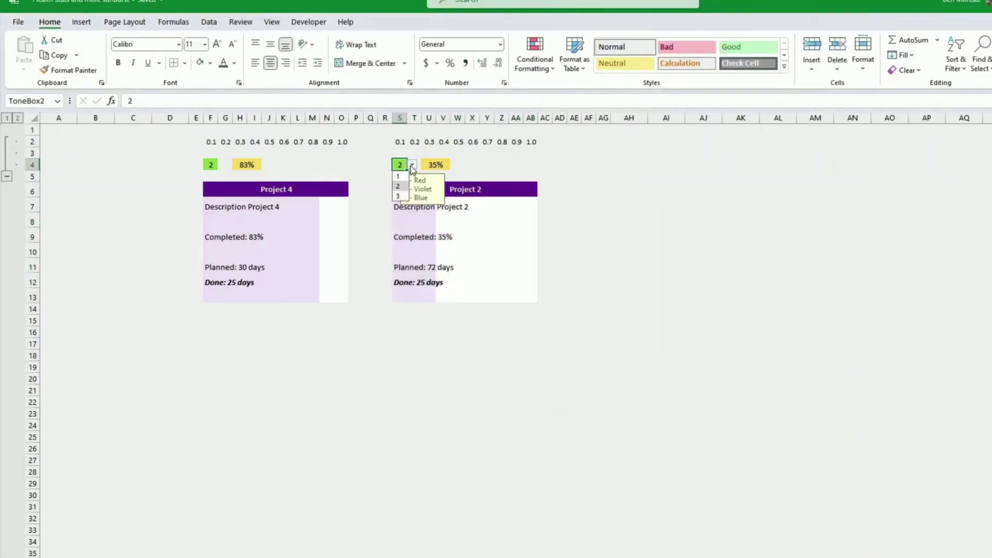
left_click(399, 177)
left_click(412, 164)
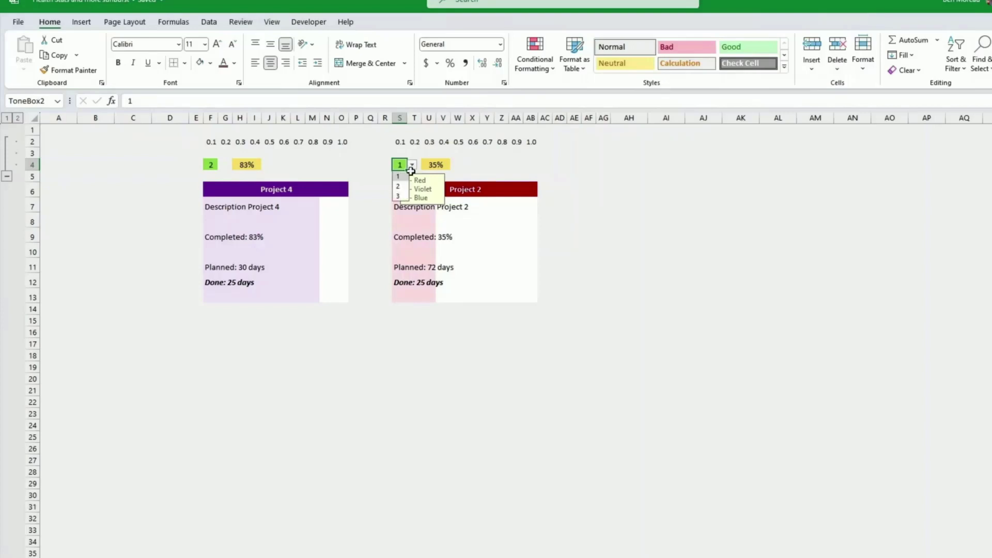
left_click(399, 193)
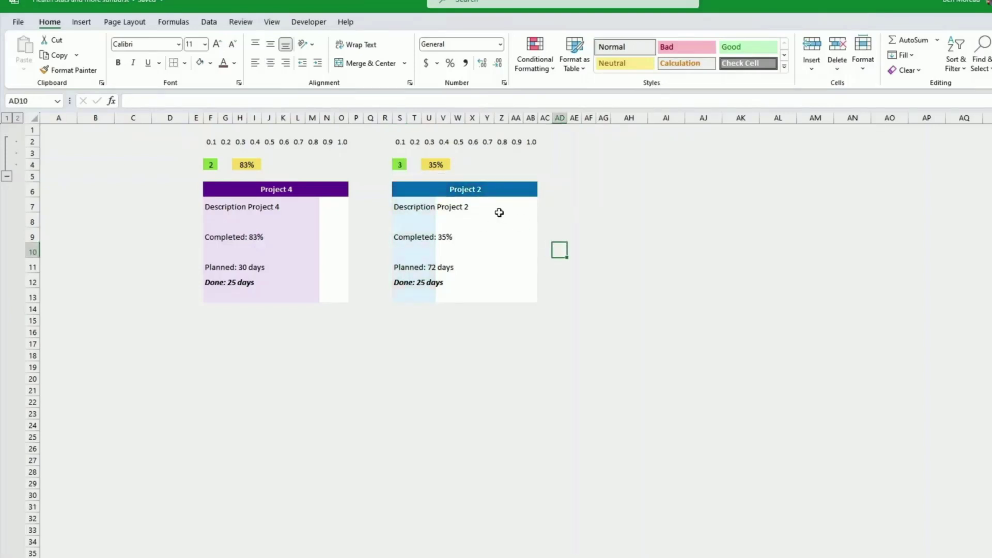
Try Project 5 in the second card's header dropdown, and choose Project 1.
left_click(492, 190)
left_click(528, 192)
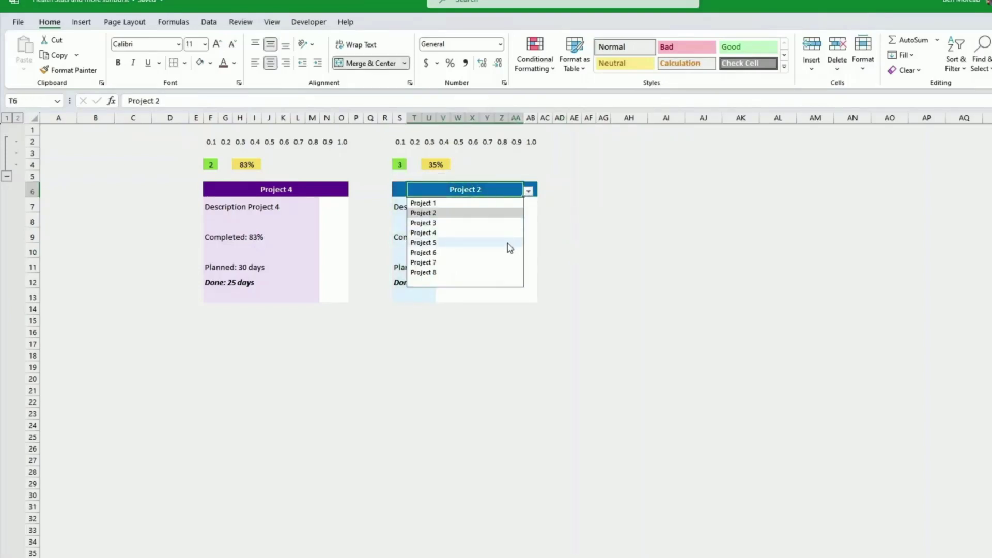
left_click(509, 243)
left_click(529, 192)
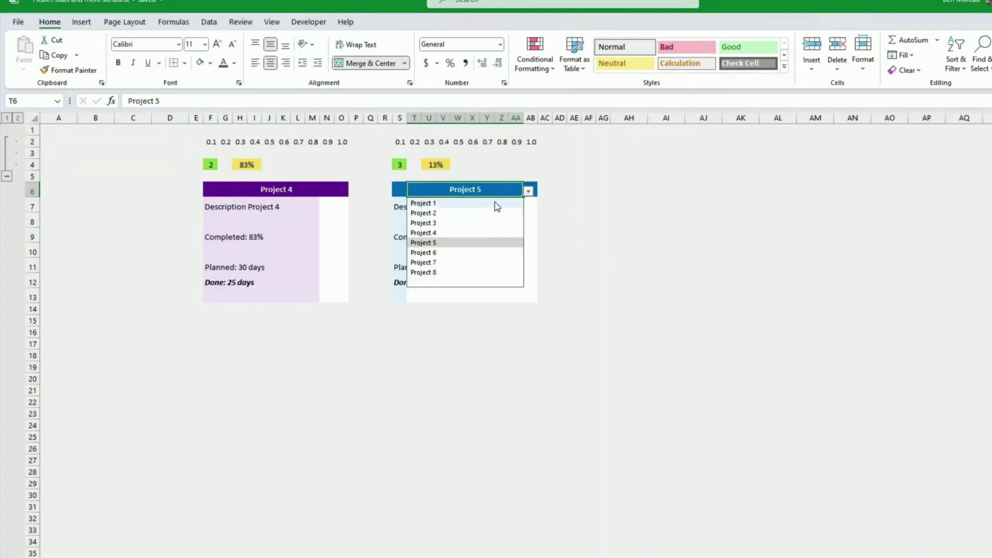
left_click(492, 206)
left_click(588, 235)
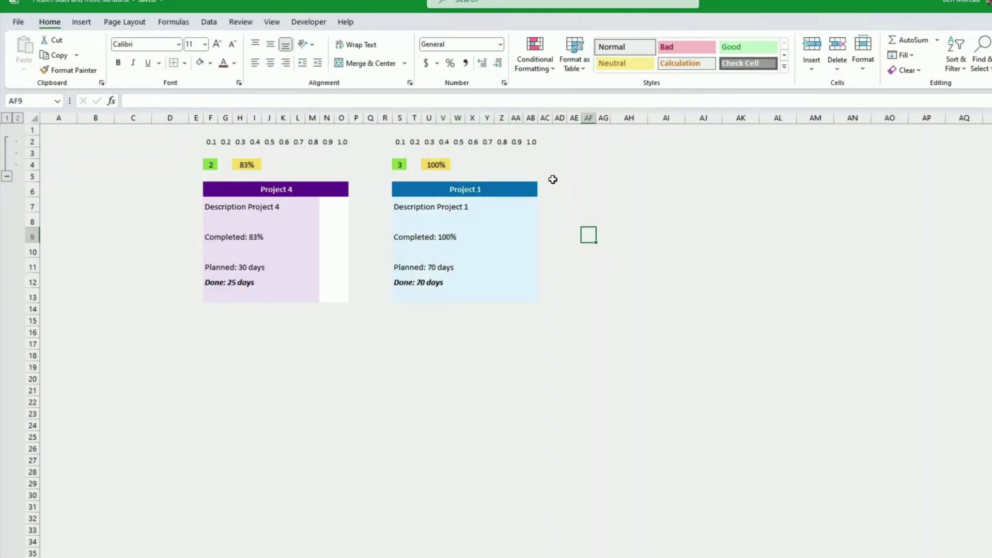
left_click(557, 333)
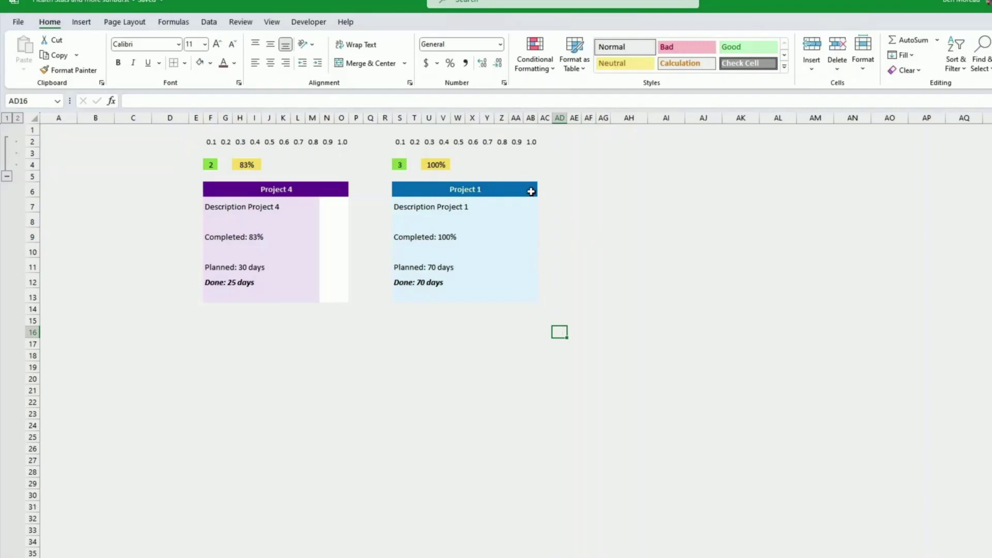
left_click(574, 235)
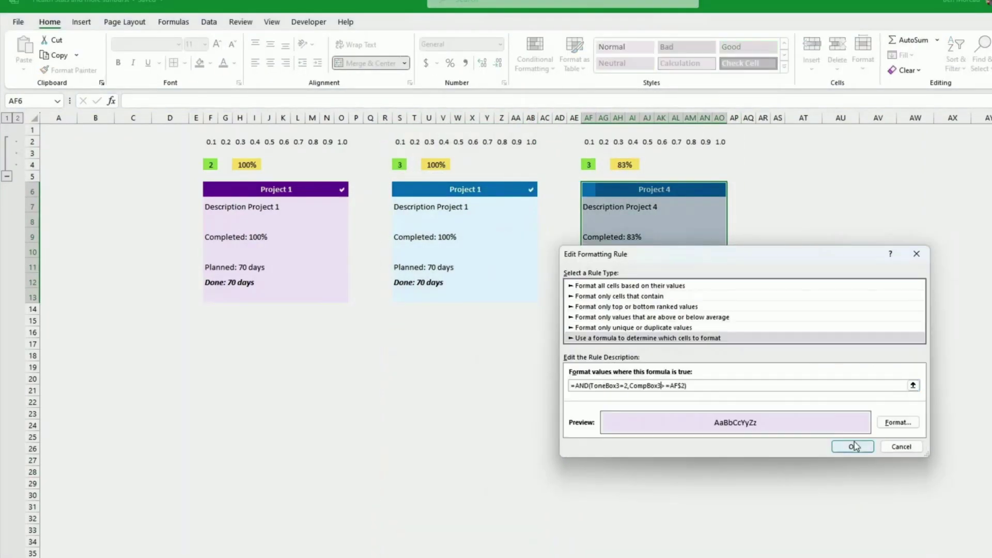
Confirm the third card's violet body rule as =AND(ToneBox3=2,CompBox3>=AF$2) and select part of the third card in the second row.
left_click(854, 447)
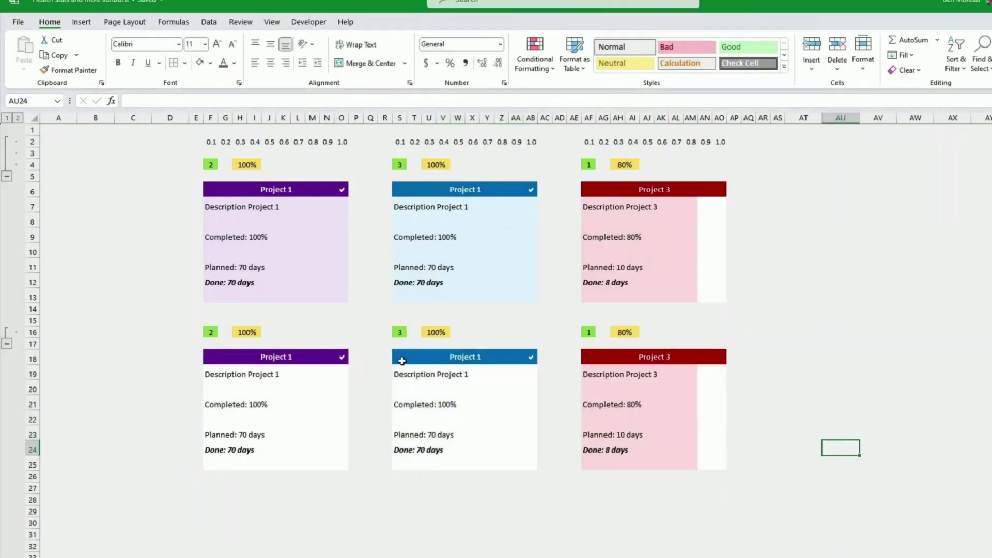
left_click_drag(584, 357, 723, 397)
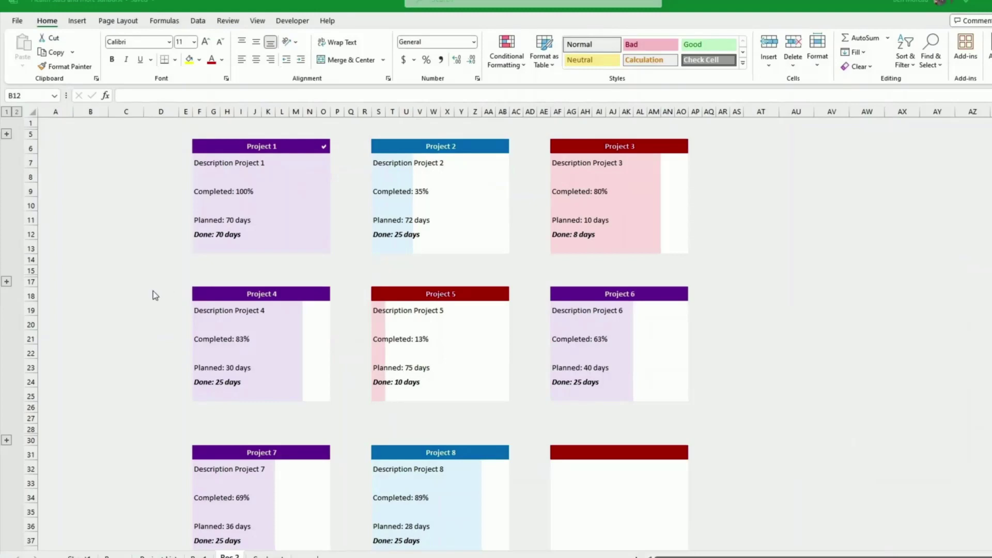
Draw a rounded rectangle about 5.53 by 6.64 cm over the Project 1 card and reduce its corner rounding.
left_click(77, 20)
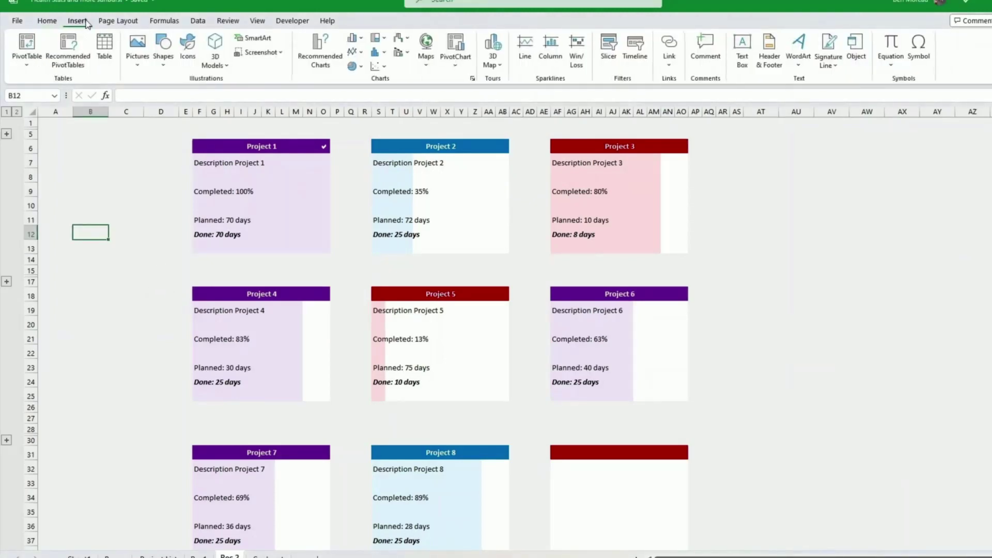
left_click(164, 58)
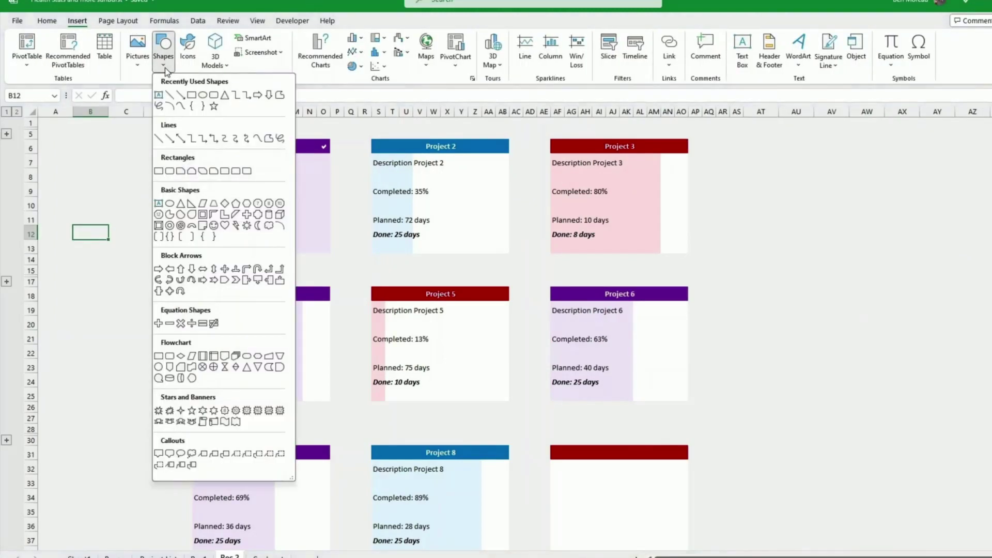
left_click(203, 95)
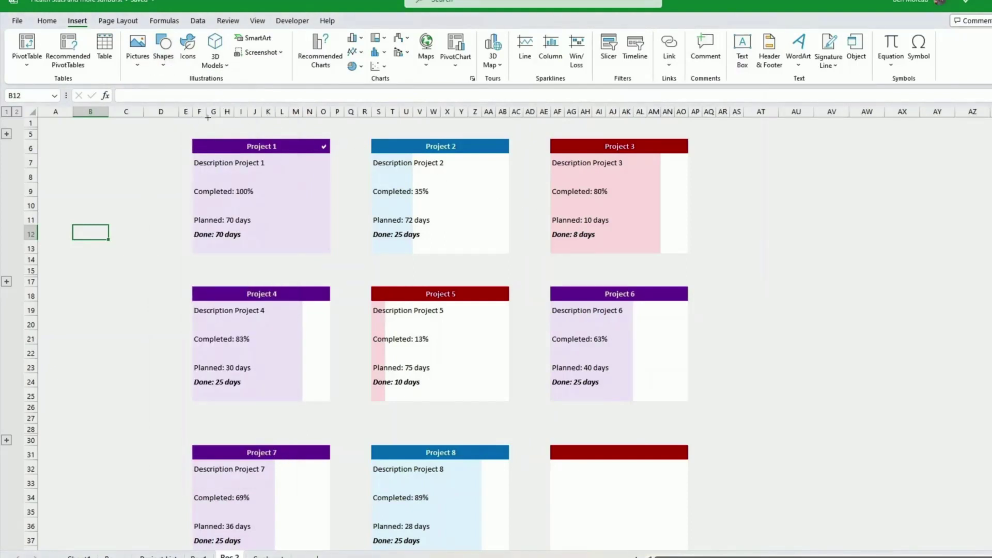
left_click_drag(192, 138, 332, 253)
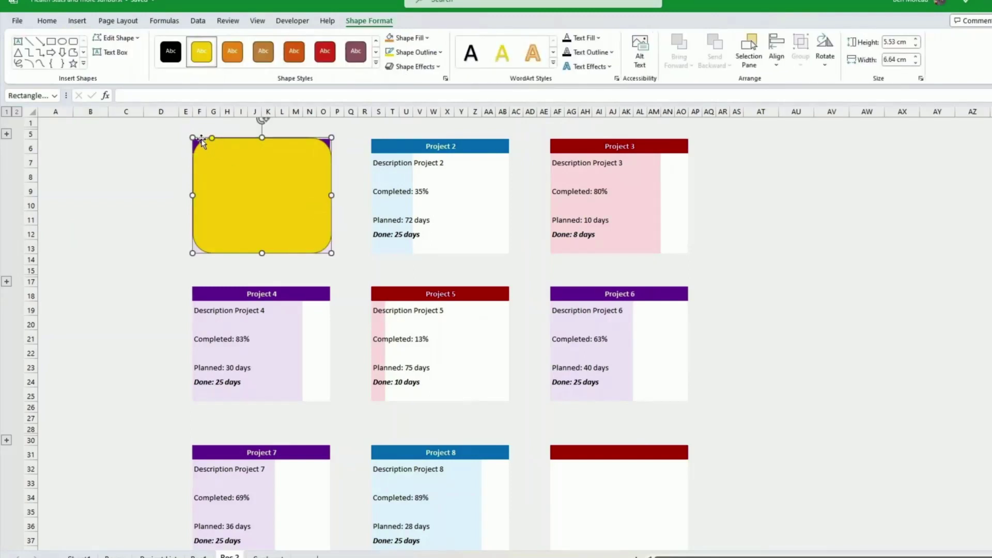
left_click_drag(211, 140, 197, 138)
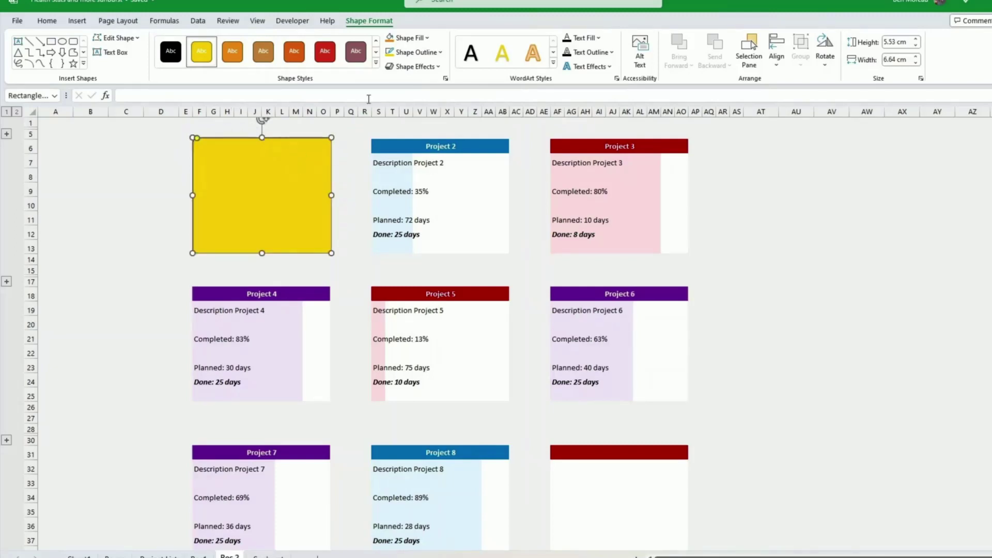
Remove the rounded rectangle's fill and nudge it into alignment with the edges of the Project 1 card.
left_click(428, 39)
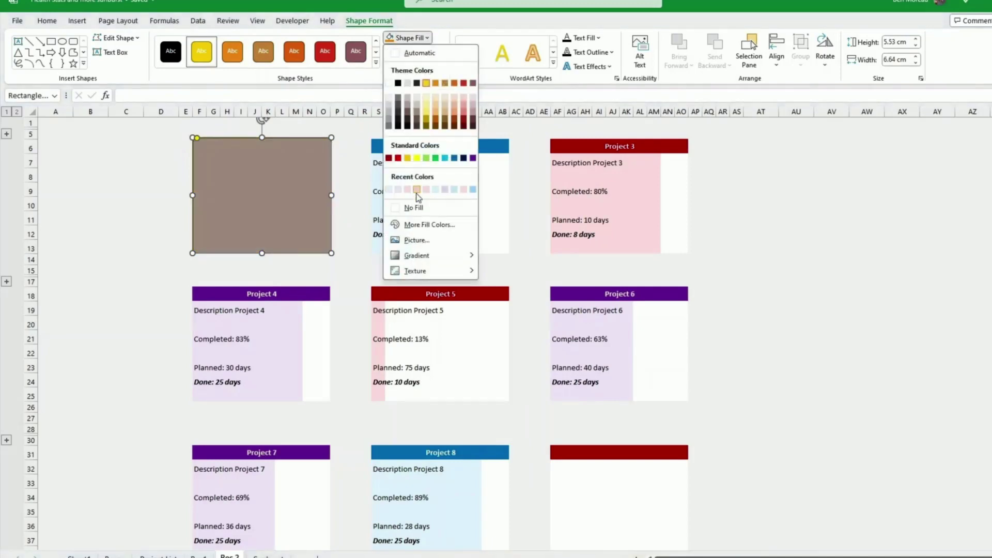
left_click(417, 211)
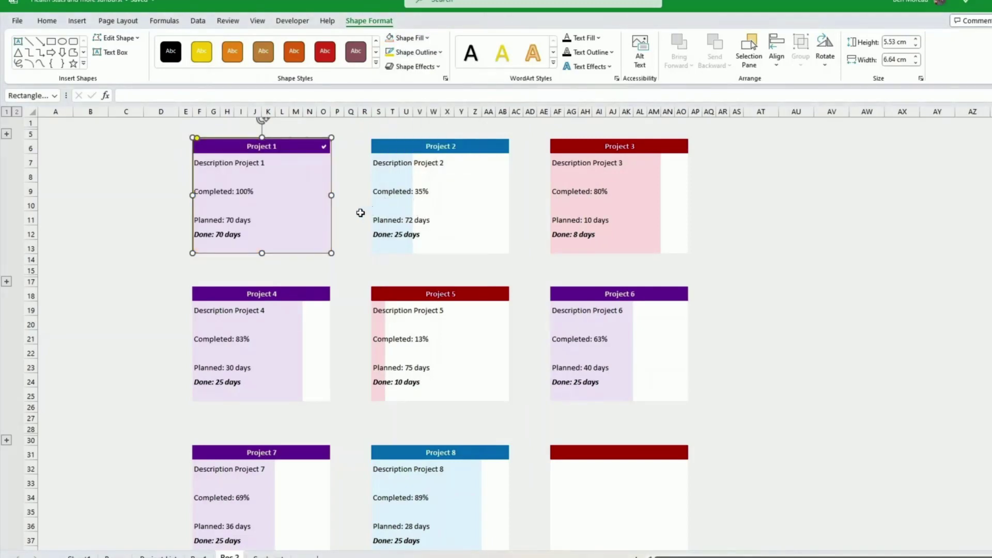
left_click_drag(330, 220, 329, 219)
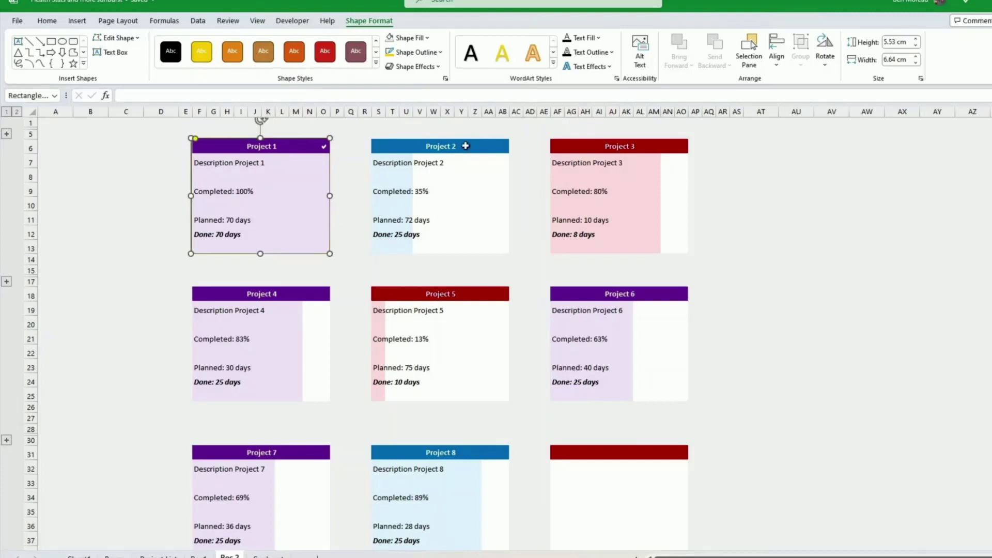
Set the outline weight of the Project 1 card's frame to 3 pt.
left_click(441, 53)
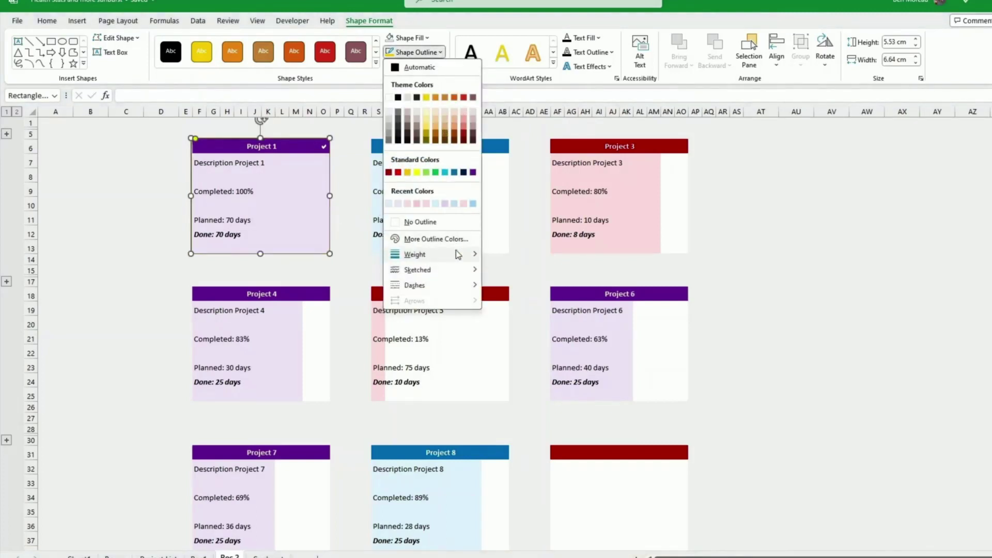
mouse_move(456, 252)
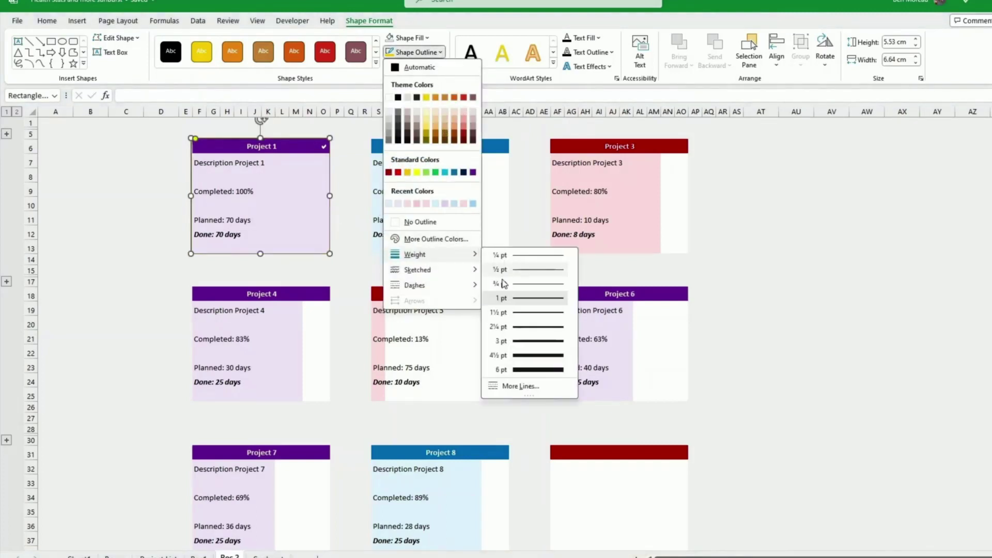
left_click(525, 341)
left_click(351, 259)
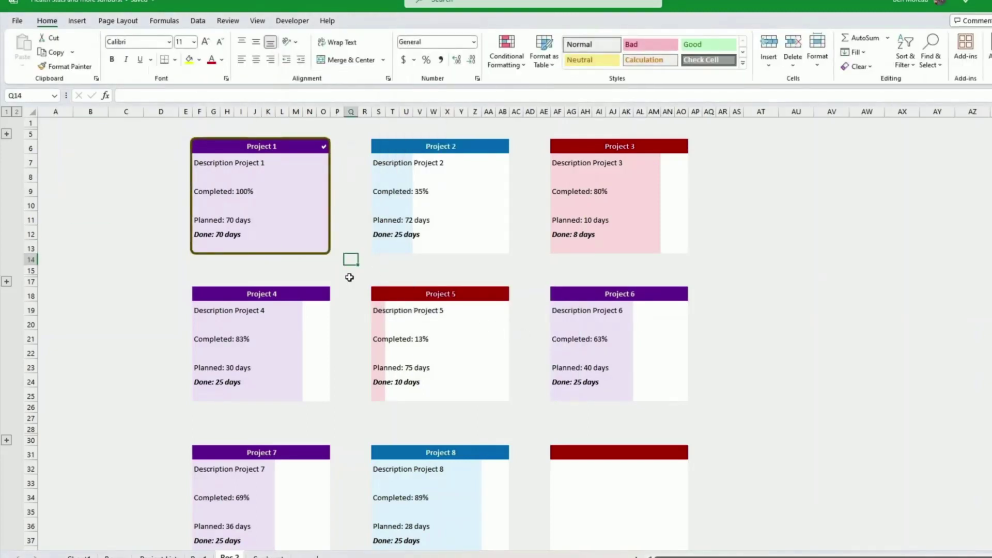
Recolor the outline of the Project 1 card's frame to dark gray.
left_click(330, 183)
left_click(350, 160)
left_click(329, 155)
left_click(416, 52)
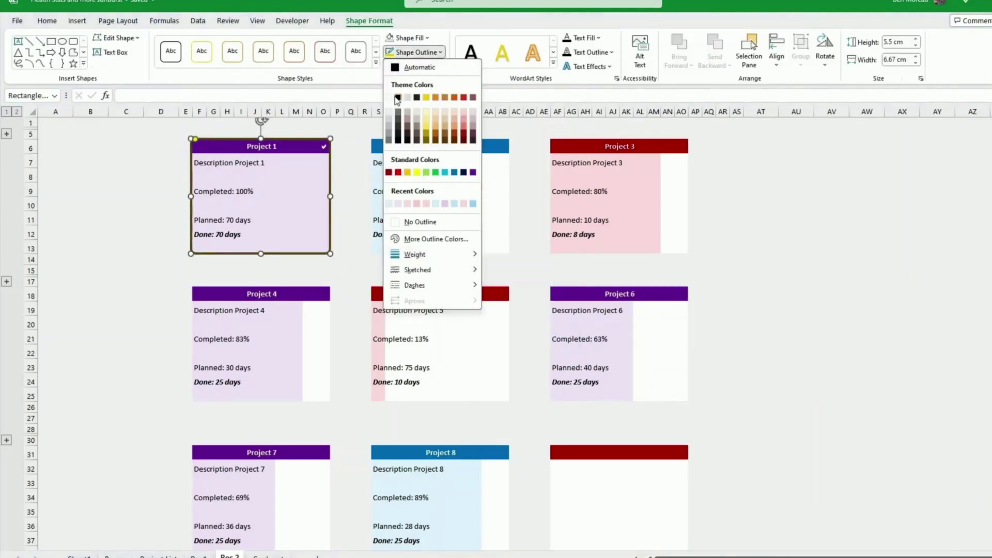
left_click(392, 131)
left_click(416, 52)
Copy the gray frame onto the Project 2 through Project 6 cards.
left_click(453, 252, "ctrl")
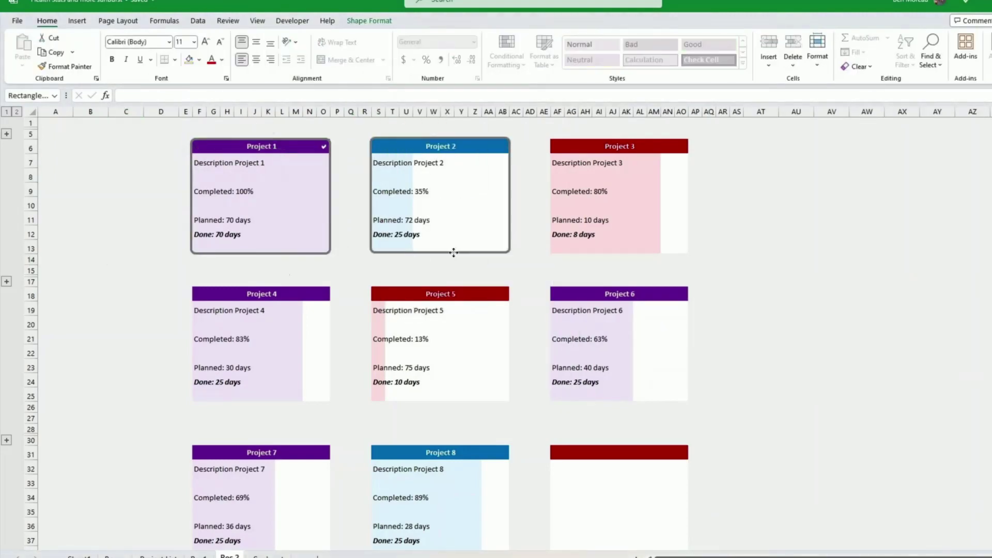
left_click(620, 140, "ctrl")
left_click(236, 401, "ctrl")
left_click(453, 399, "ctrl")
left_click(619, 343)
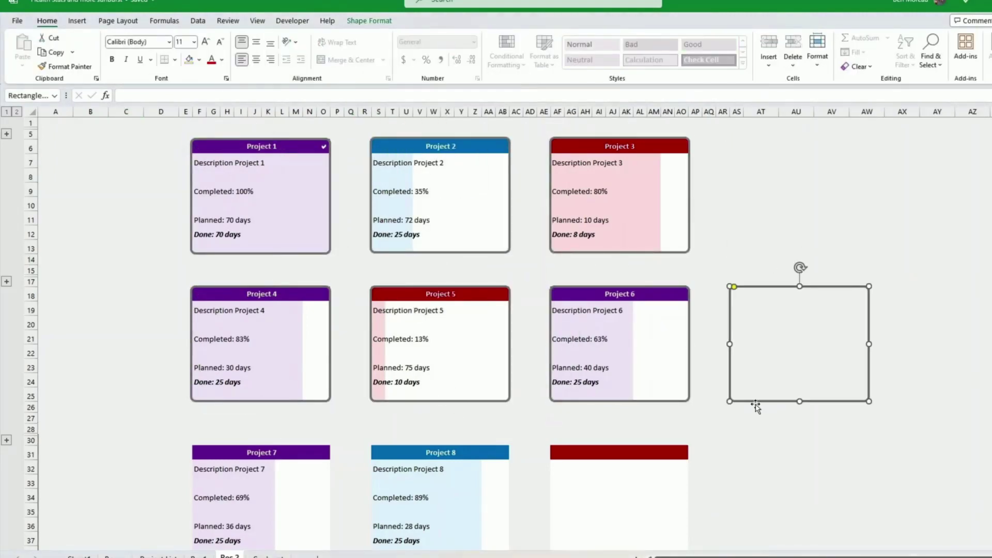
Place copies of the gray frame around the Project 7, Project 8 and empty cards in the third row.
scroll(758, 405, "down", 2)
left_click(217, 455)
left_click(448, 458)
left_click(618, 455)
scroll(57, 423, "up", 2)
Delete the surplus spacer row 15 between the first and second rows of cards.
key("Escape")
right_click(56, 422)
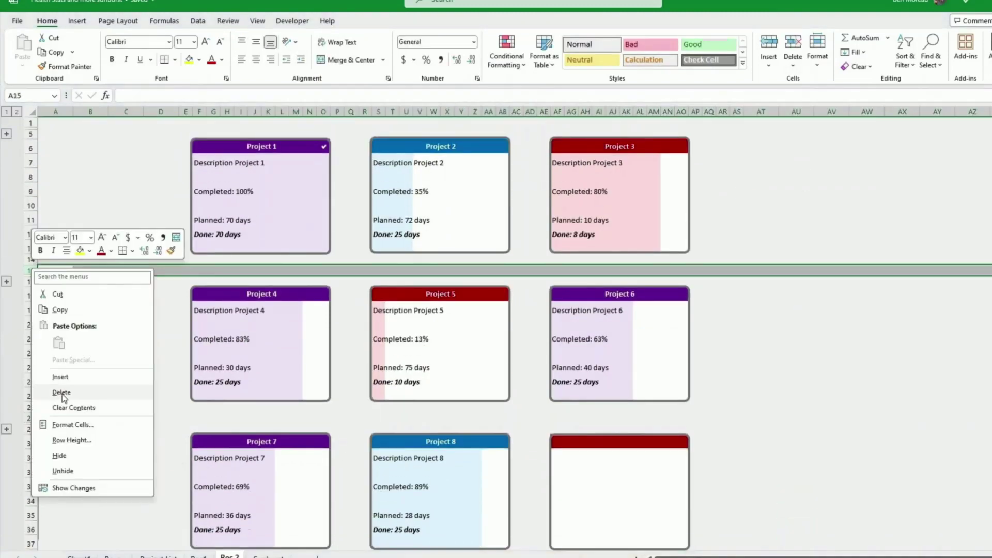
left_click(902, 367)
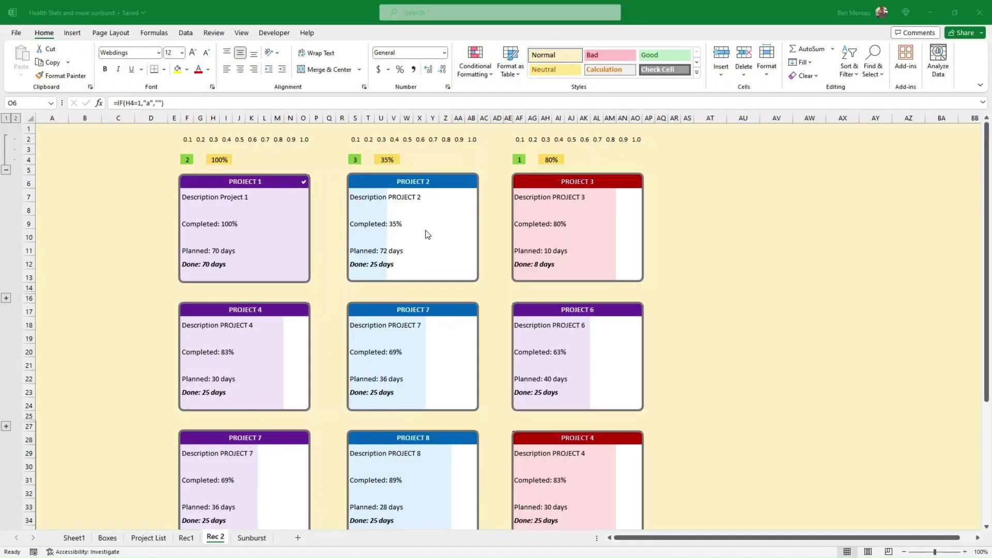
Examine the first card's check mark formula in O6 and the completion formula in H4 that it depends on.
left_click(304, 187)
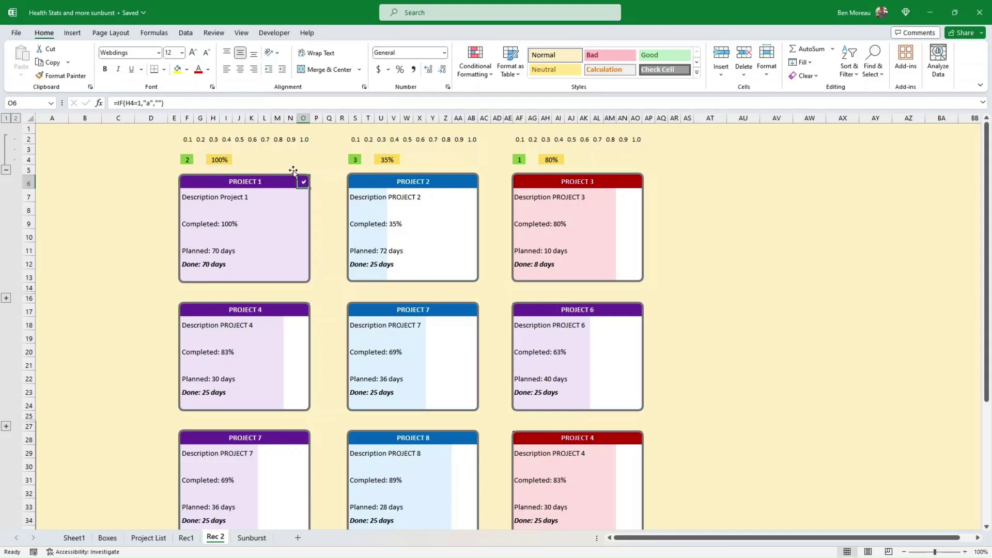
left_click(218, 159)
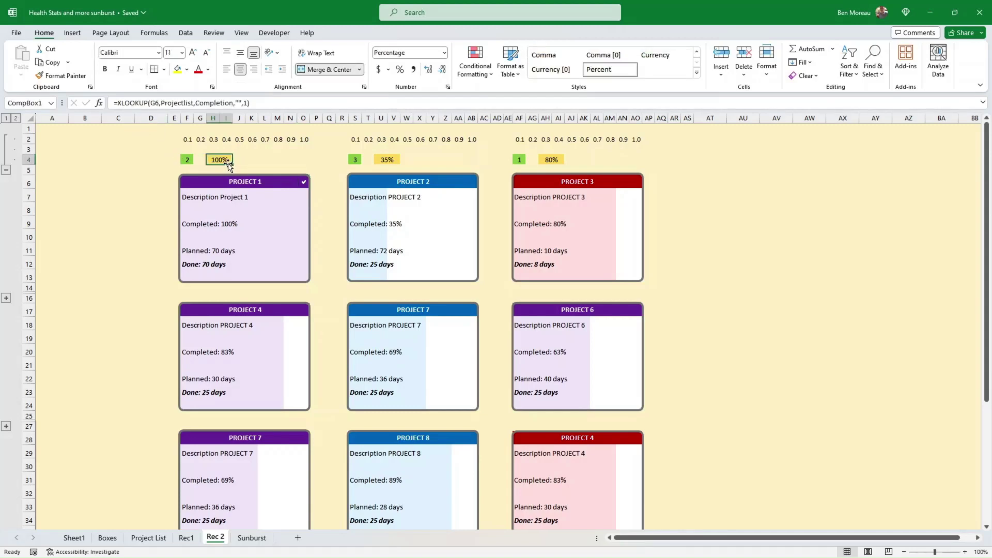
left_click(304, 182)
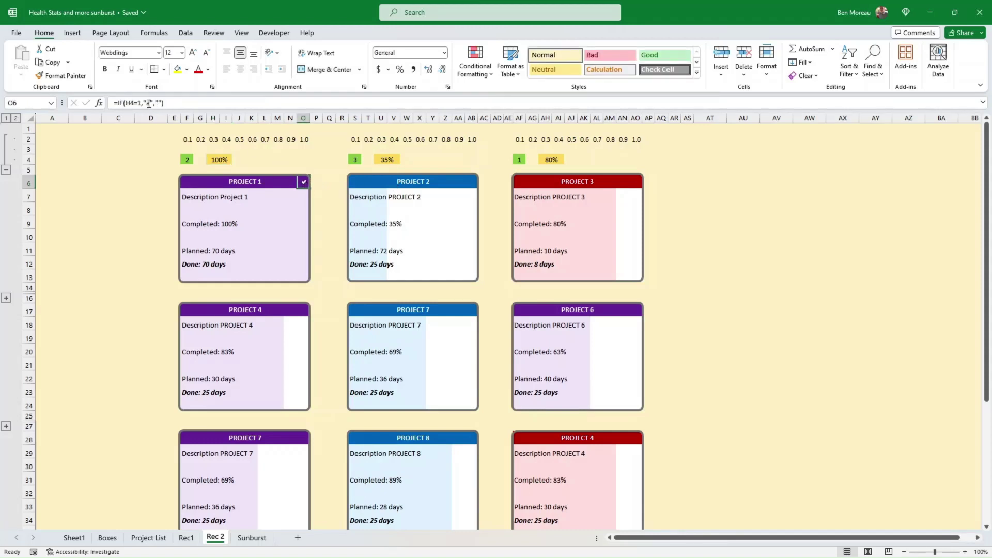